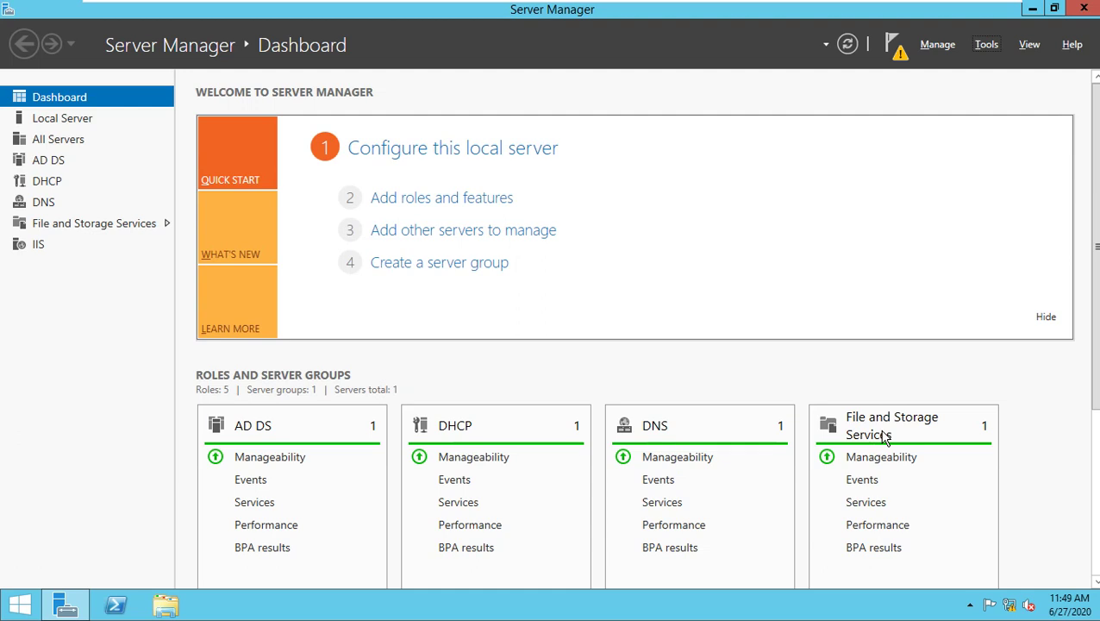
Launch Notepad from the Run box, correcting the mistyped 'notepade'.
key("super+r")
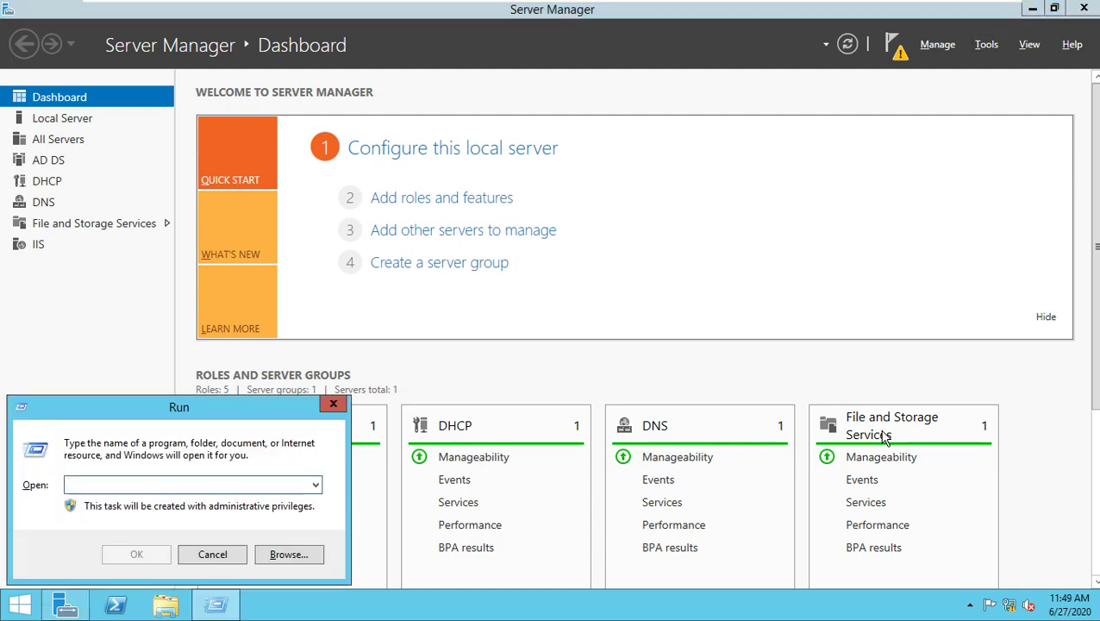
type("notepad")
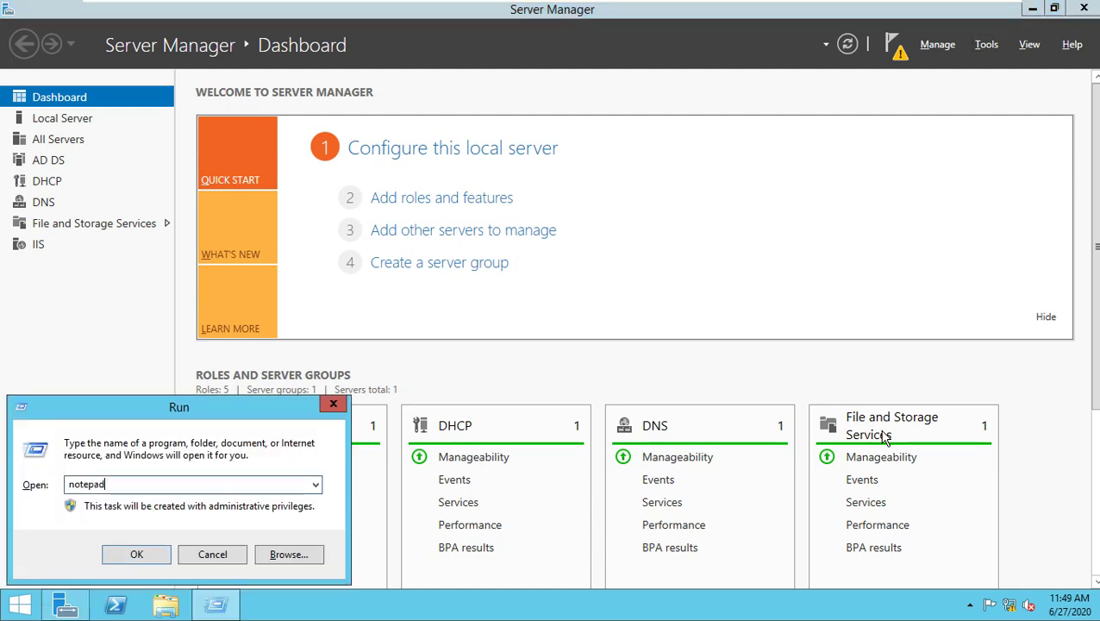
type("e")
key("Return")
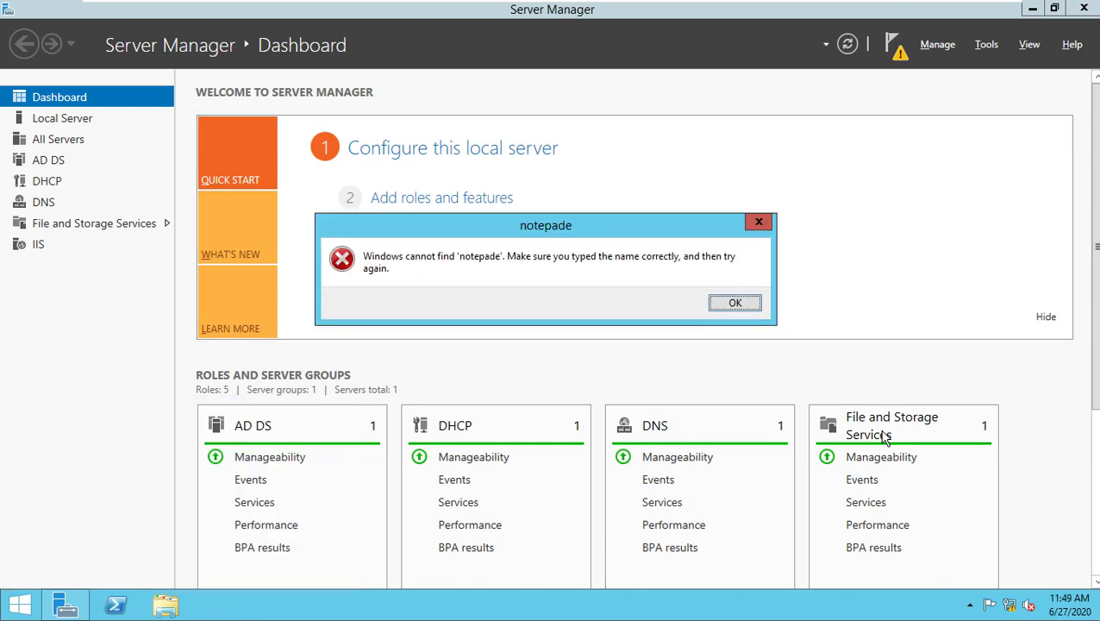
key("Return")
type("note")
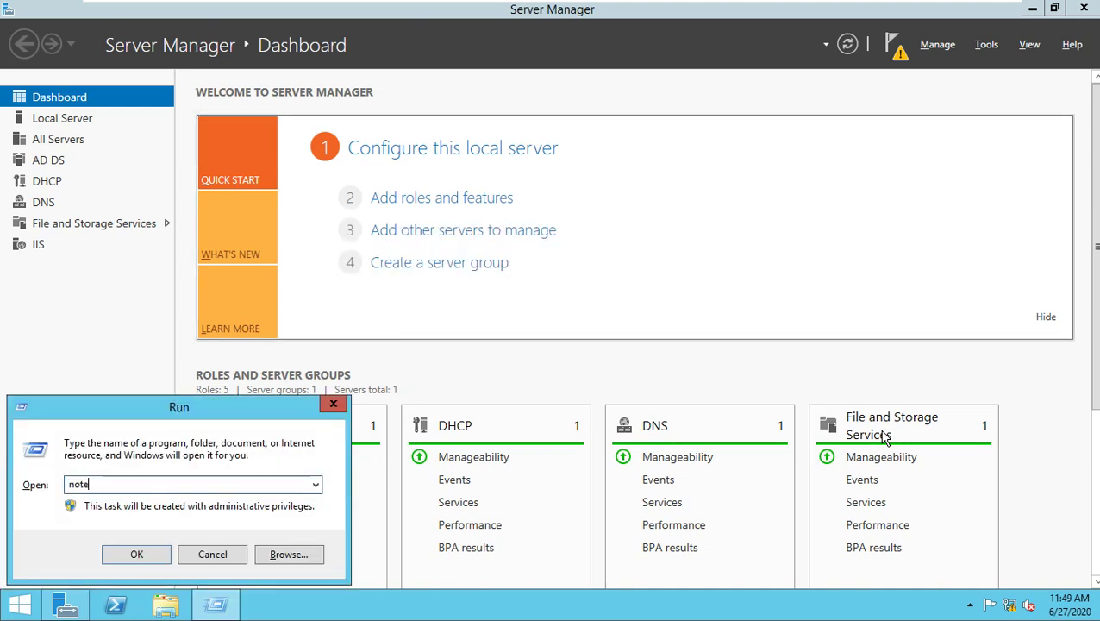
type("pade")
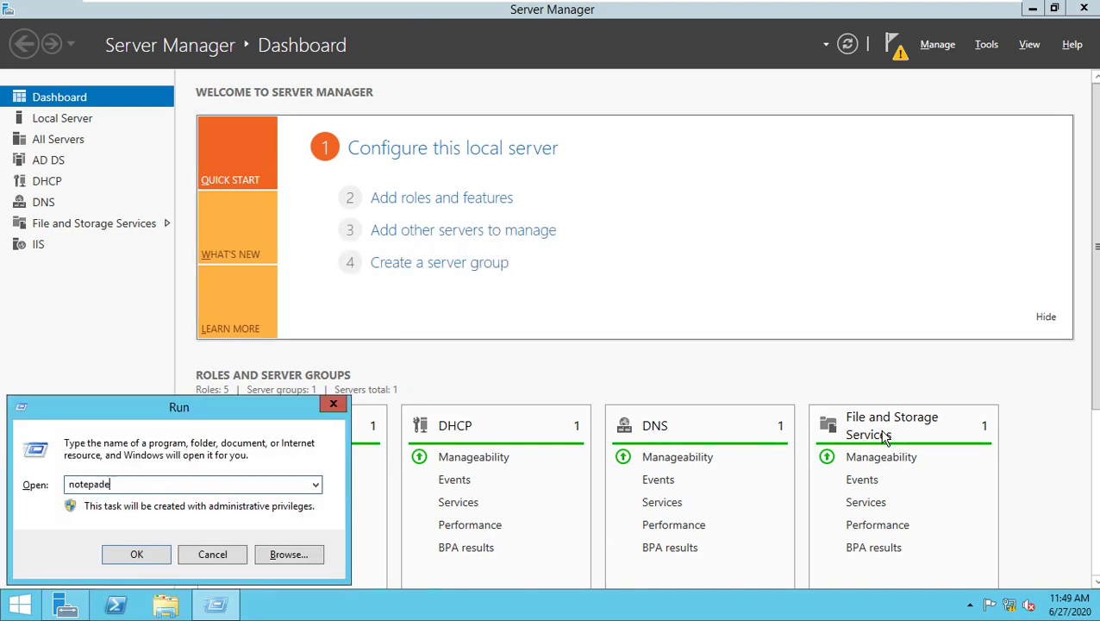
key("BackSpace")
key("Return")
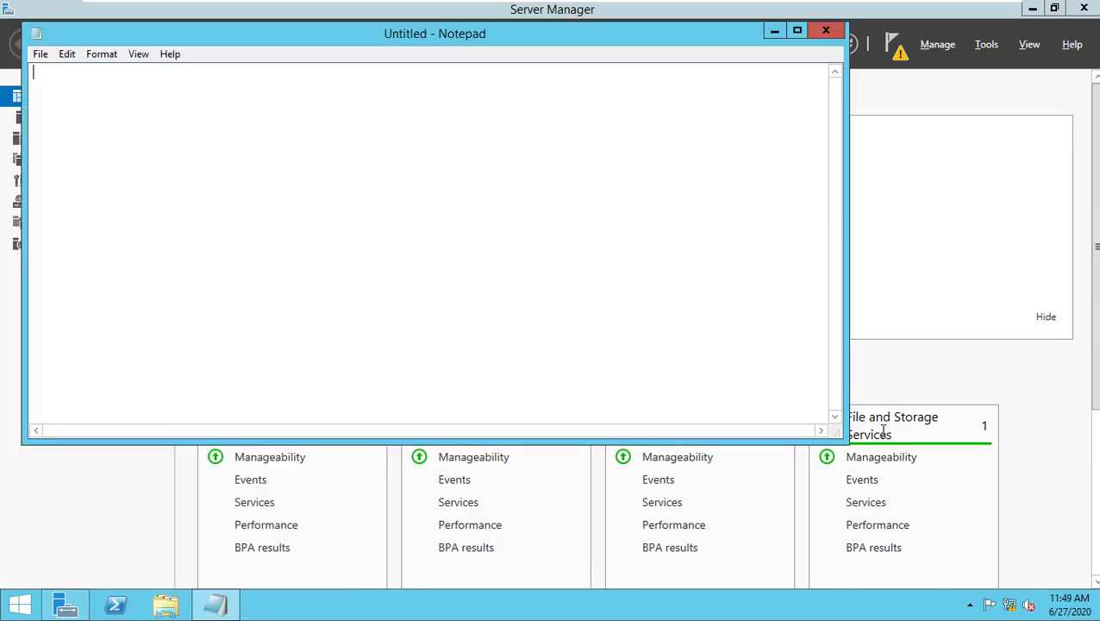
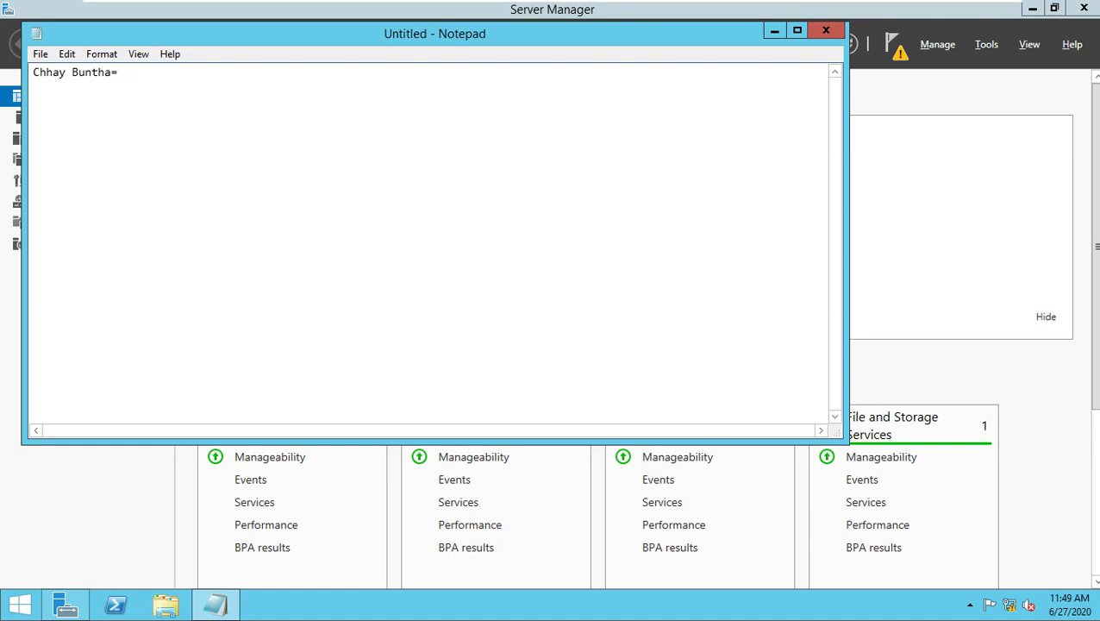
Write two lines, one assigning a user to IT-Folder and another to HR-Folder.
type("IT-Folder")
key("Return")
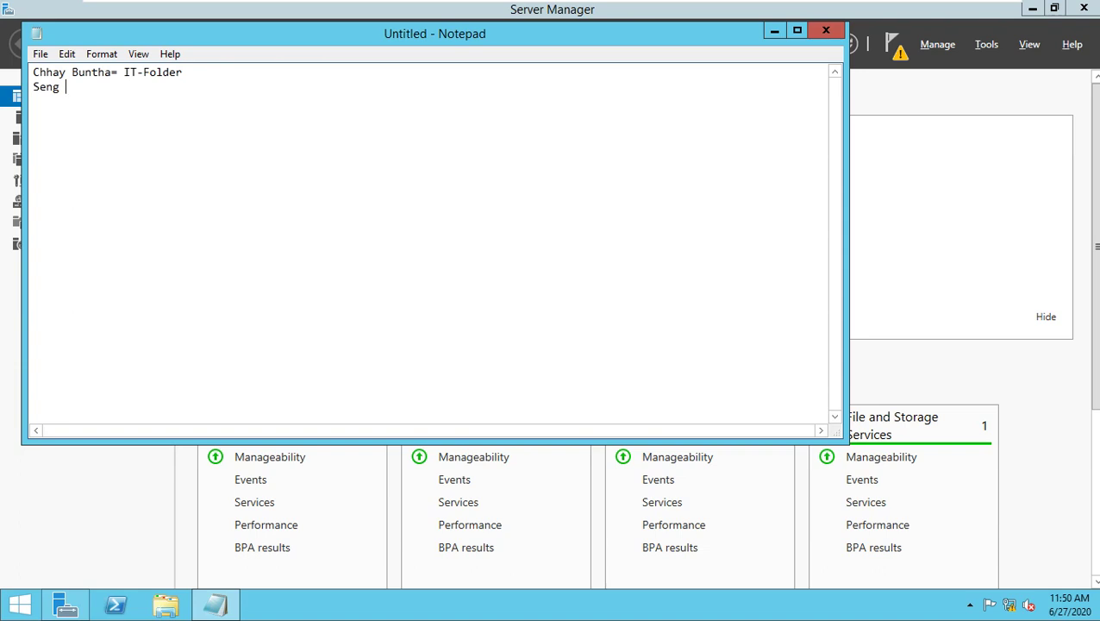
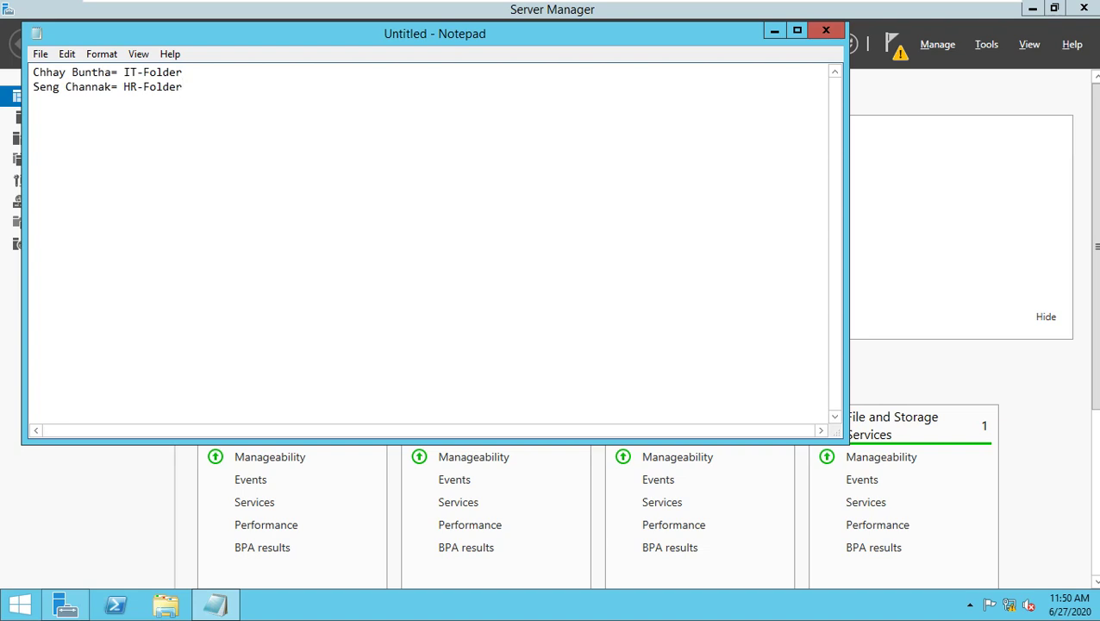
Open Active Directory Users and Computers and create the HR organizational unit under sst-cambodia.local.
left_click(772, 34)
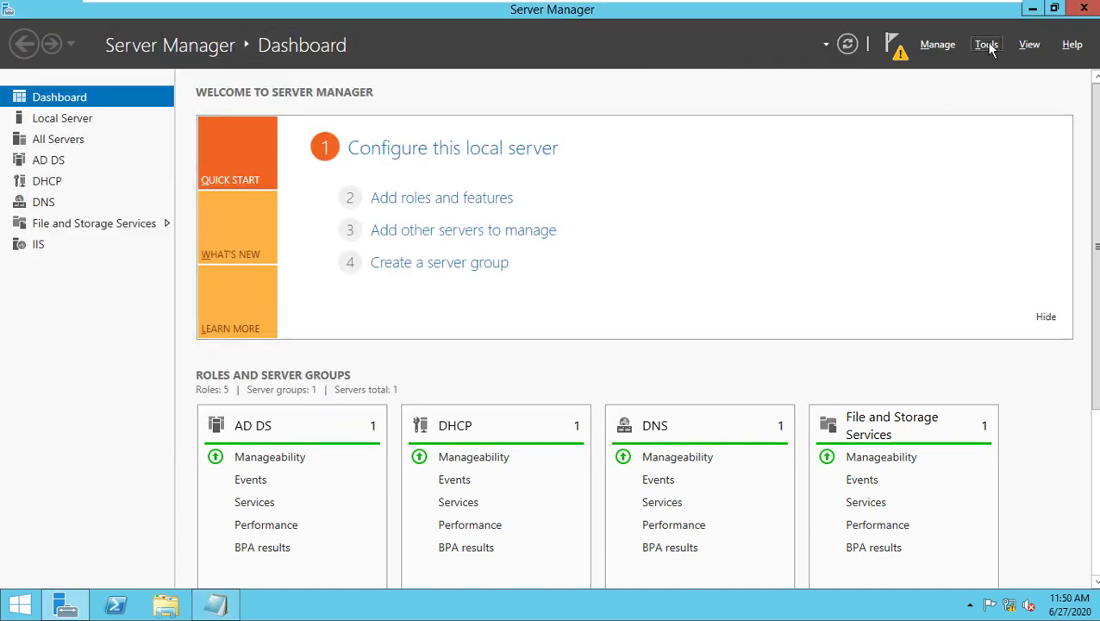
left_click(985, 46)
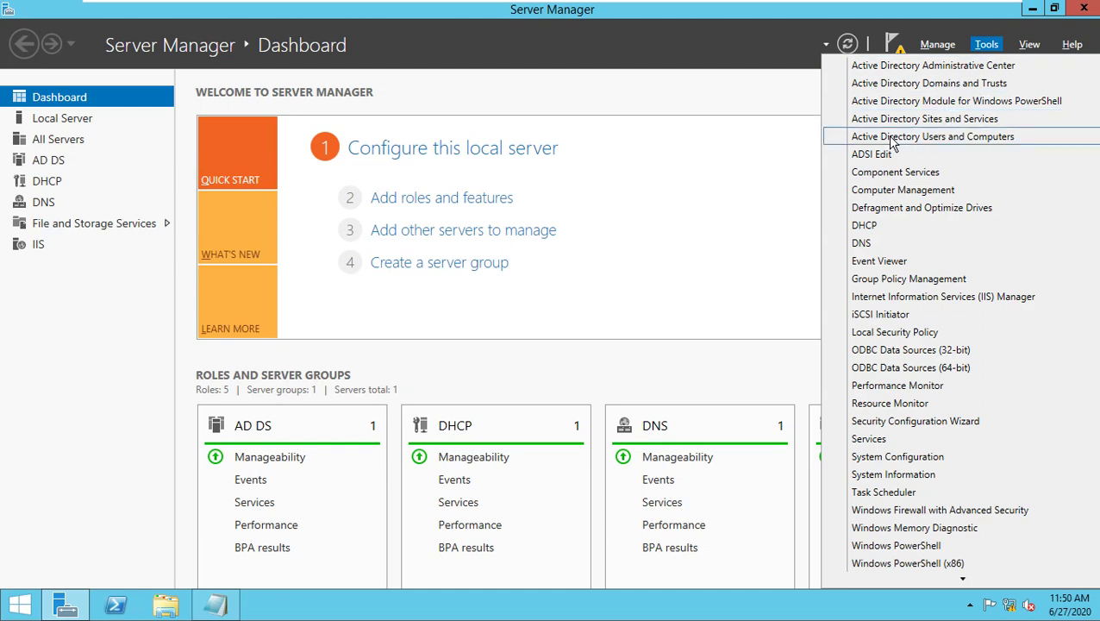
left_click(972, 137)
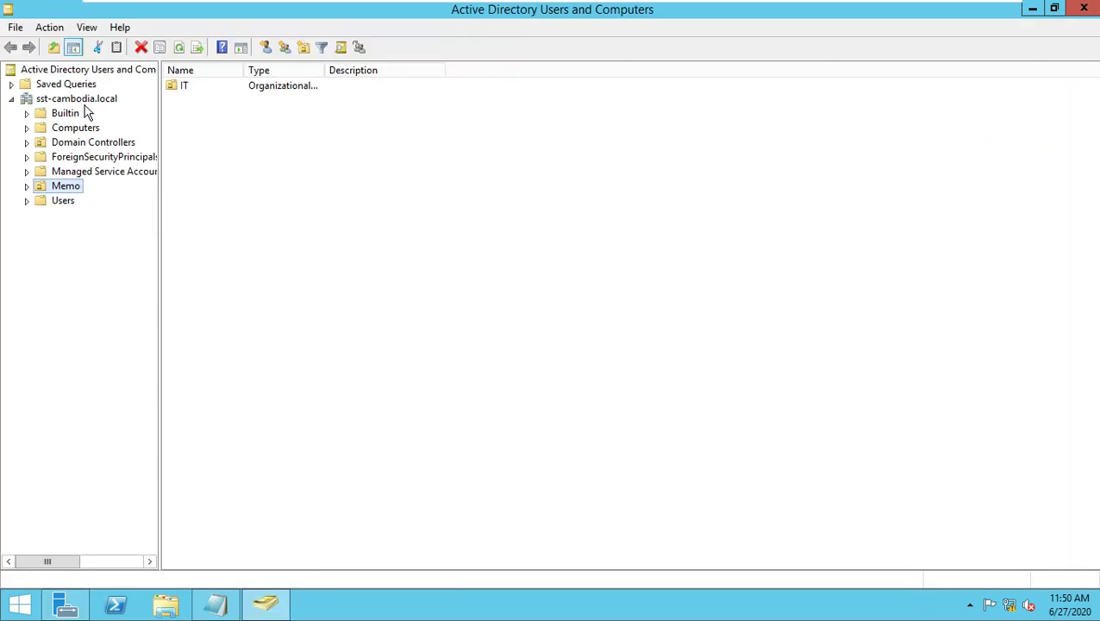
left_click(81, 101)
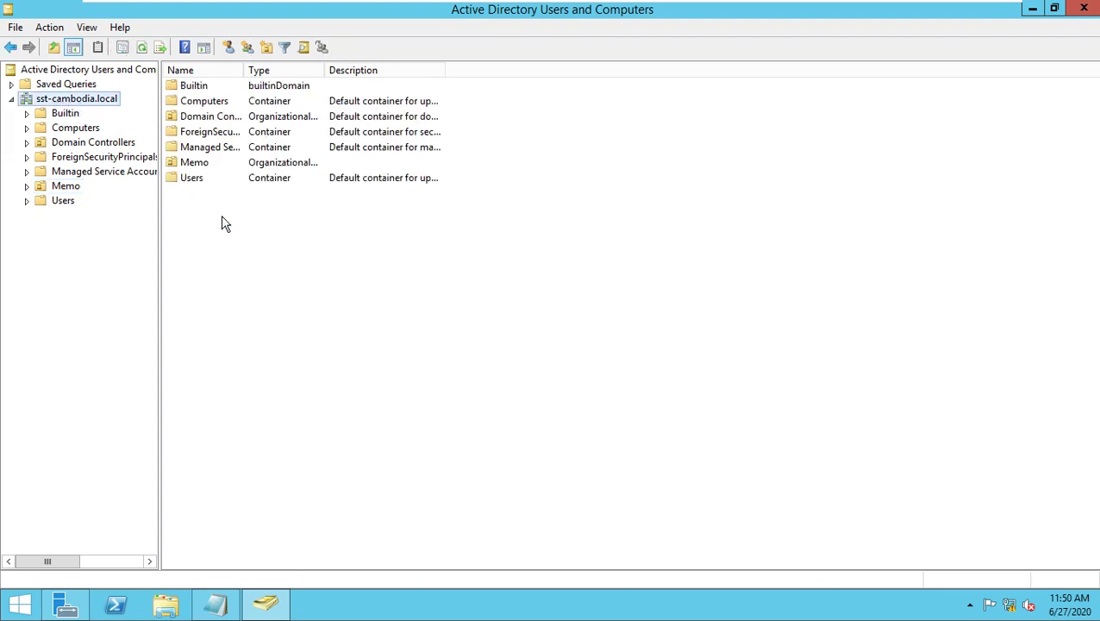
right_click(263, 230)
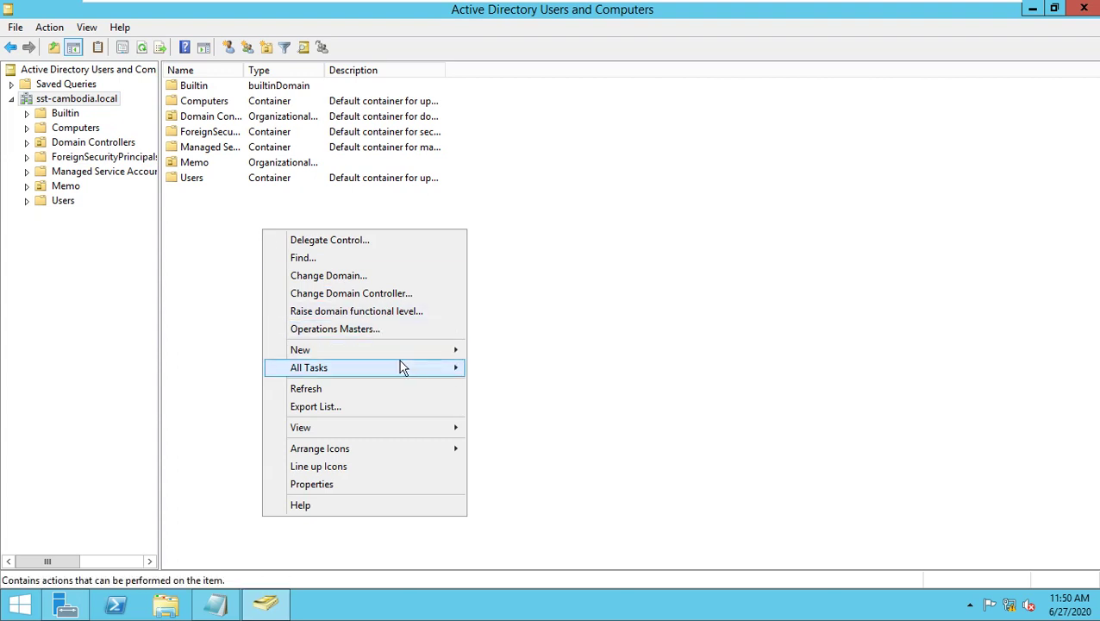
mouse_move(414, 351)
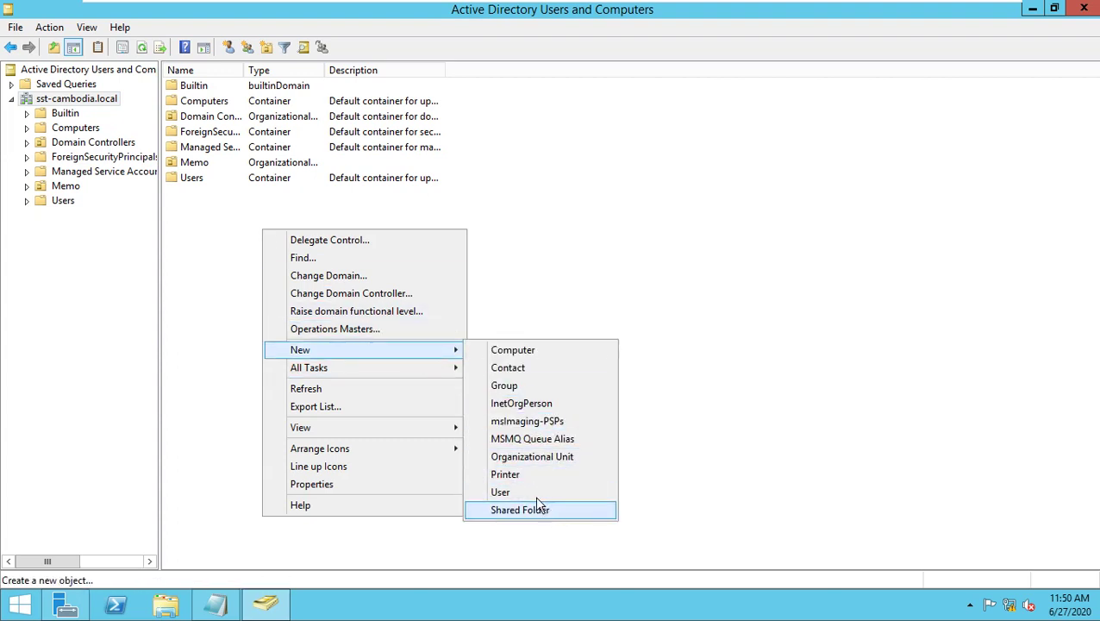
left_click(550, 457)
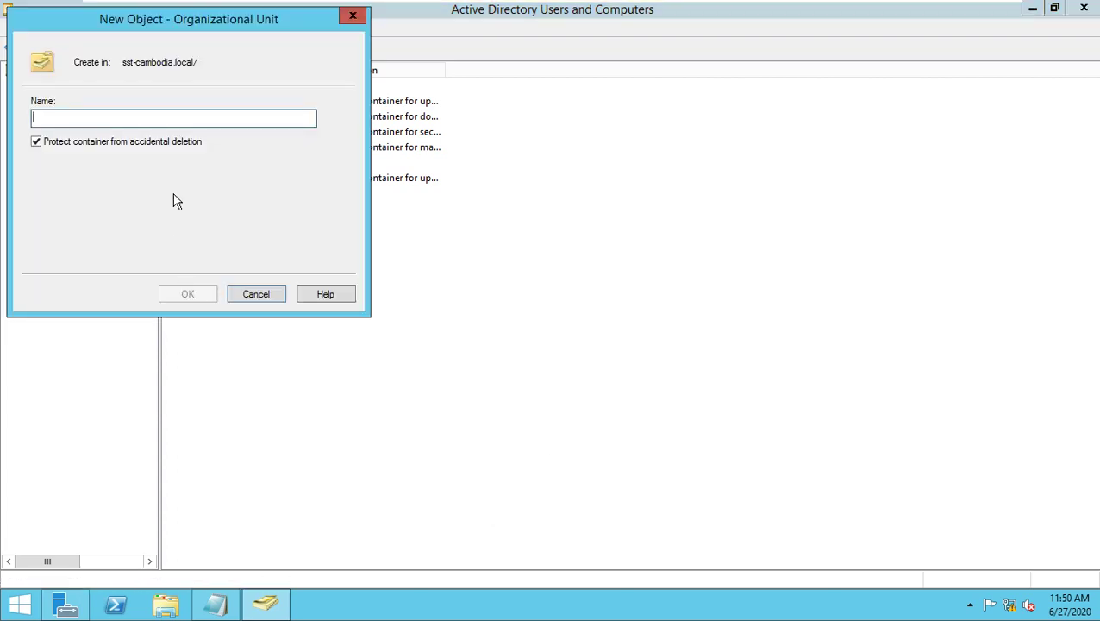
type("HR")
left_click(211, 297)
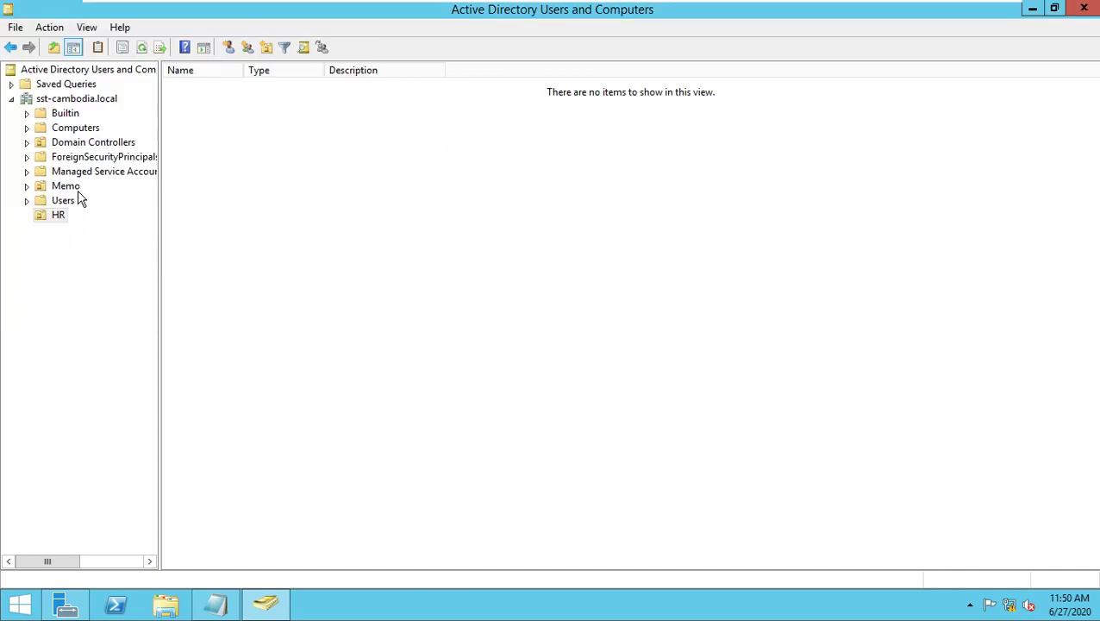
Create the IT organizational unit under sst-cambodia.local, then open HR.
left_click(49, 99)
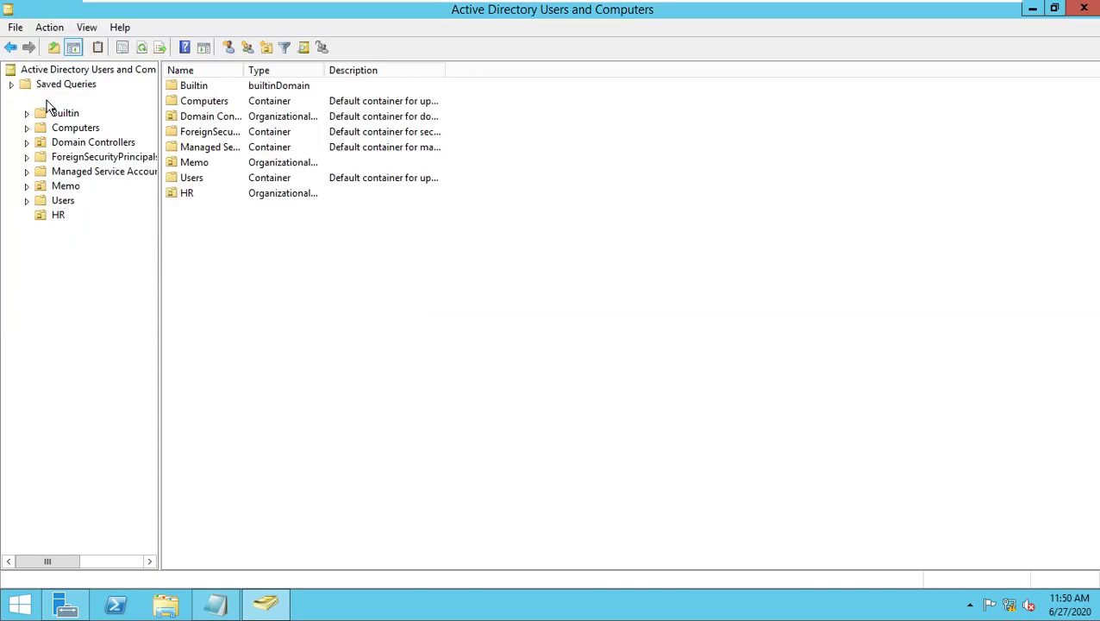
right_click(199, 230)
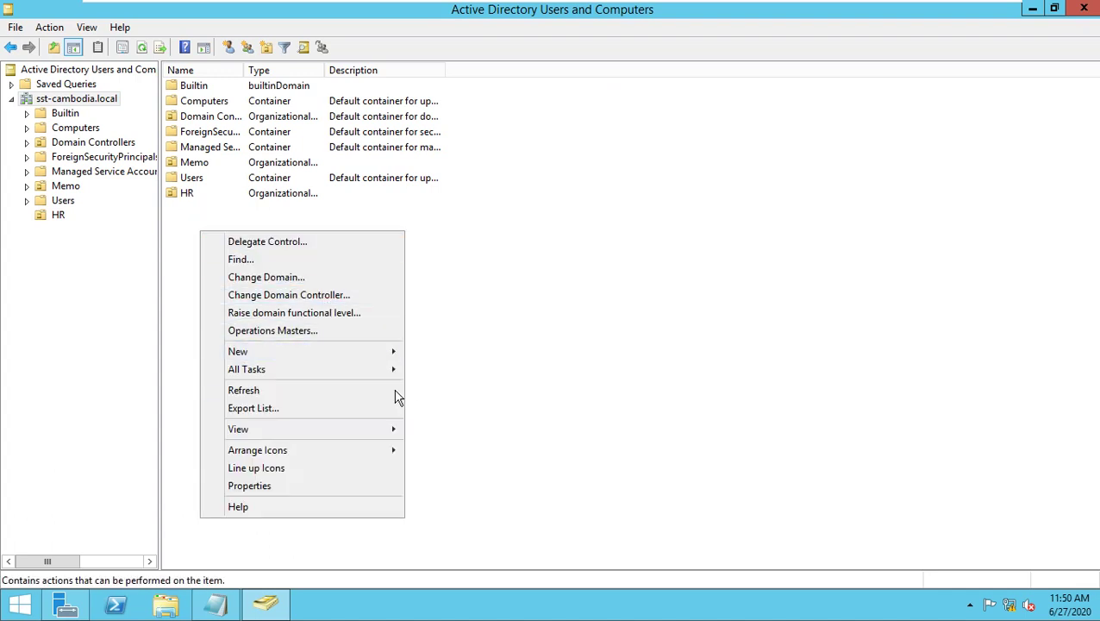
mouse_move(376, 353)
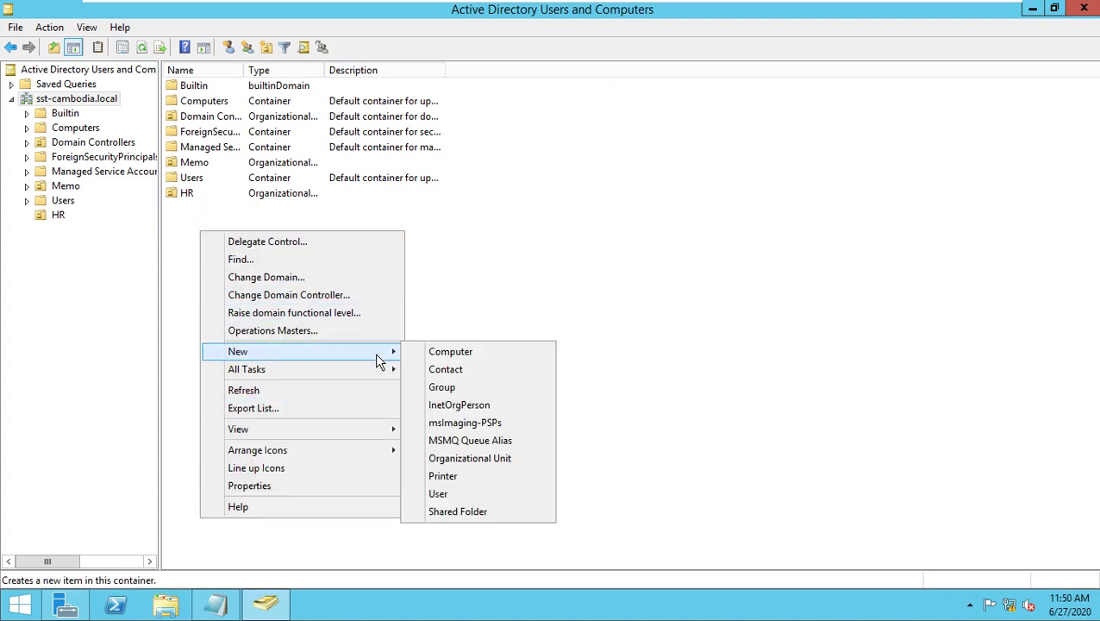
left_click(485, 458)
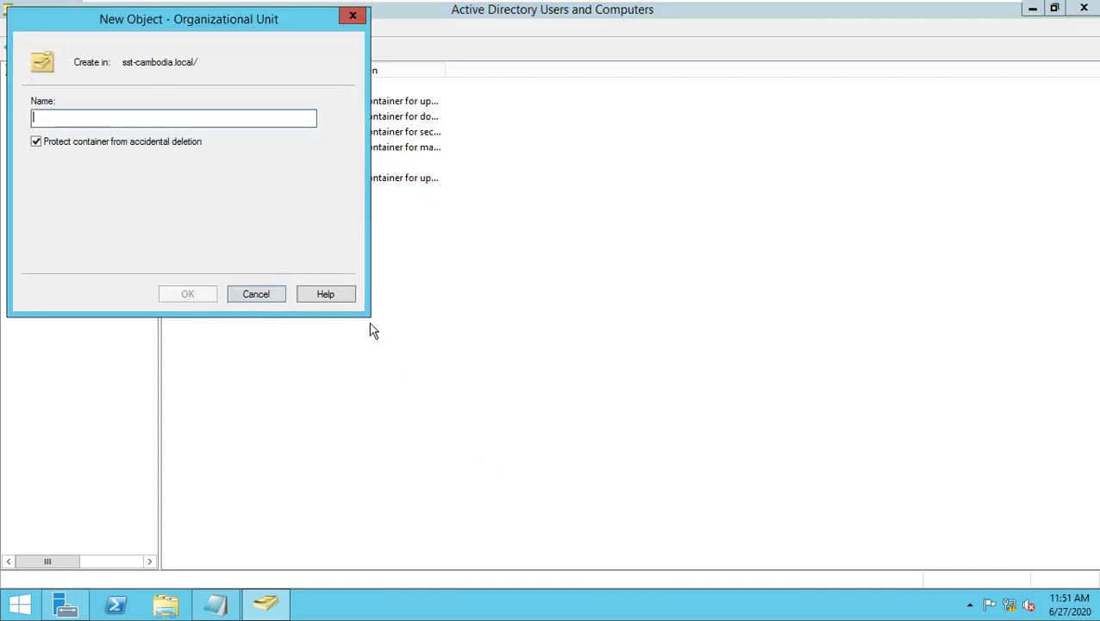
type("IT")
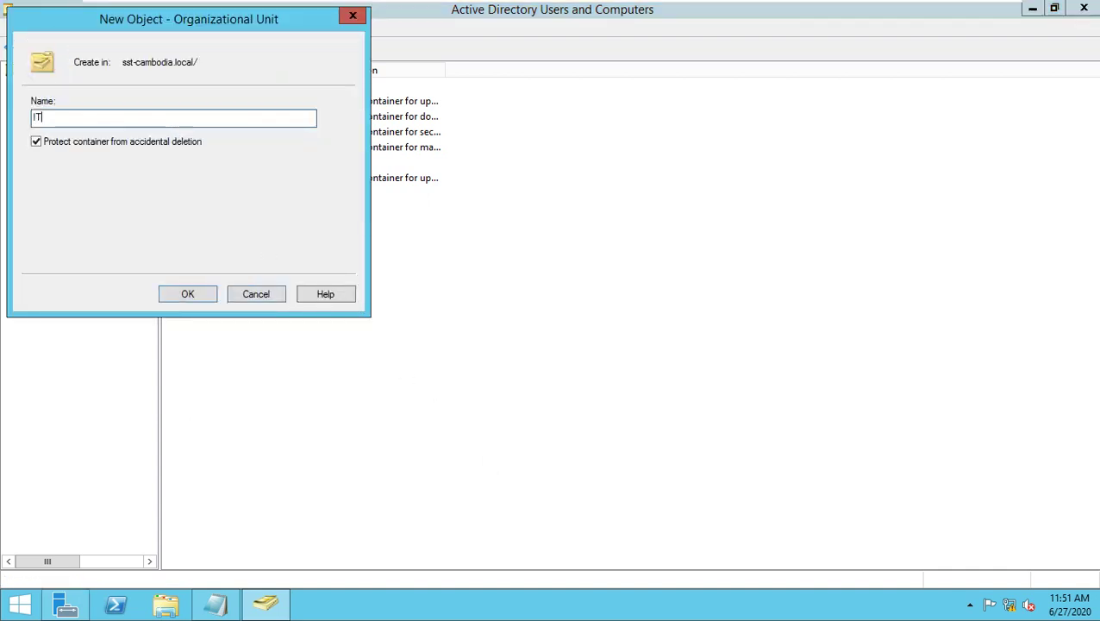
left_click(185, 294)
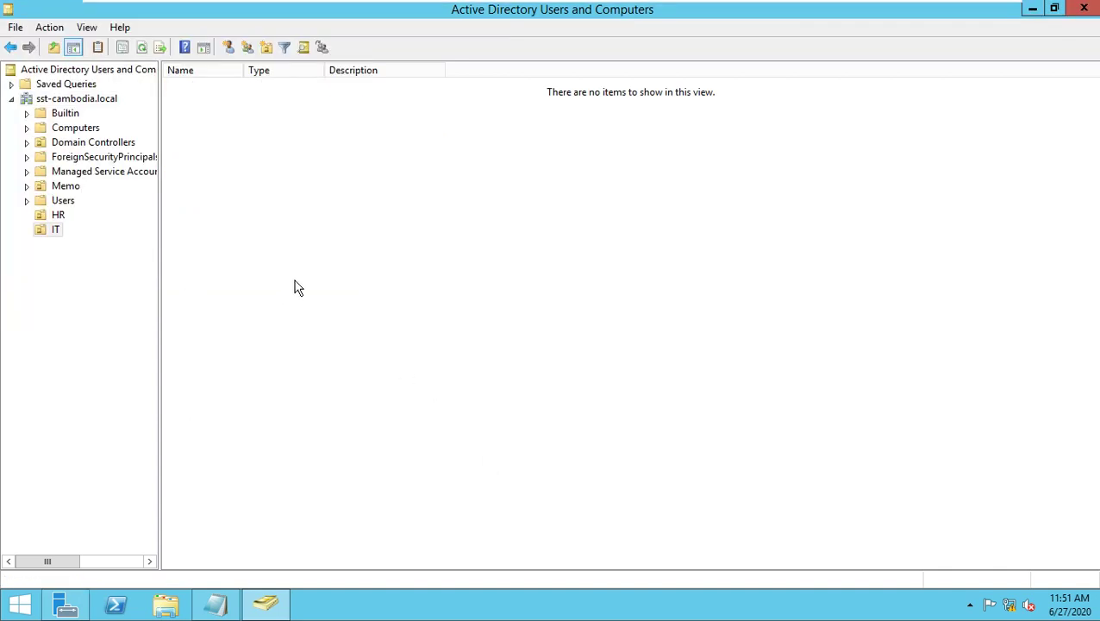
left_click(57, 216)
Create a group named HR-Group inside the HR unit.
right_click(275, 159)
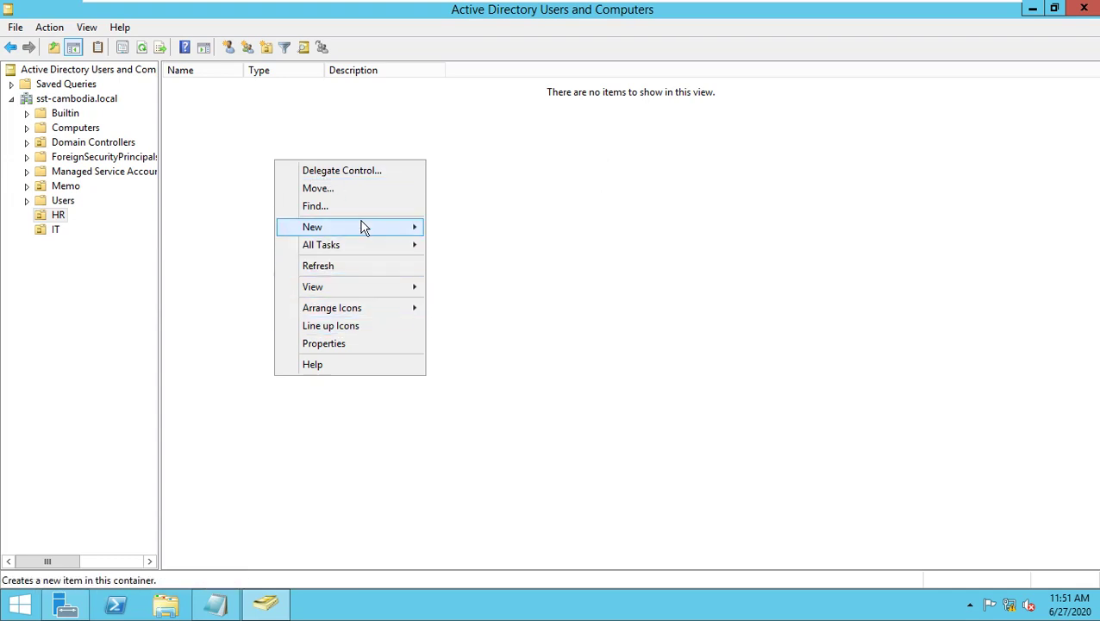
mouse_move(361, 227)
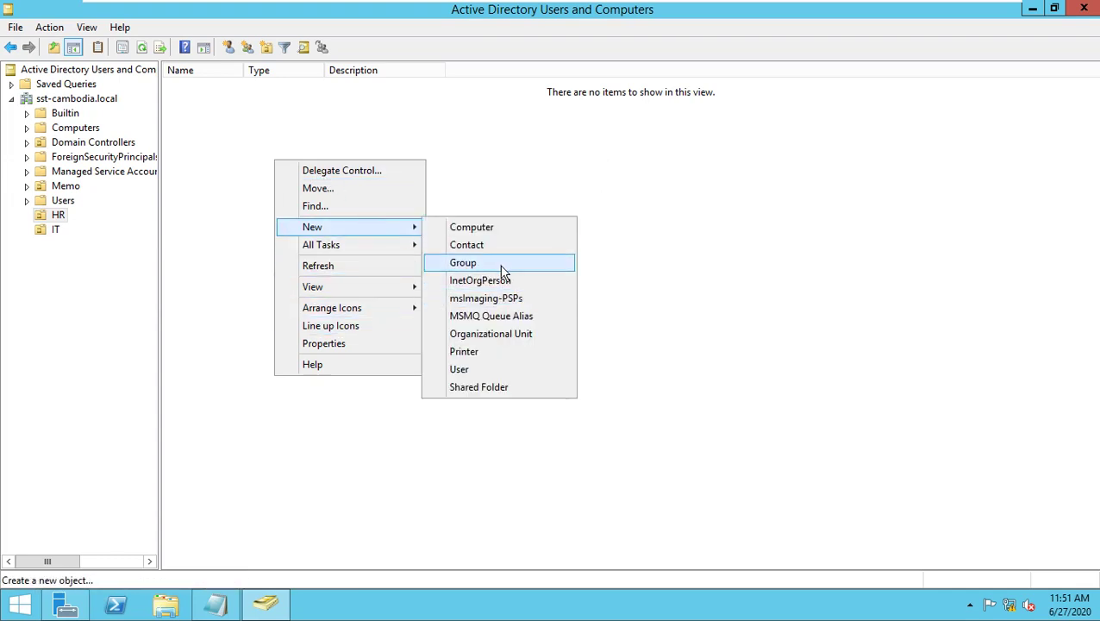
left_click(505, 263)
type("H")
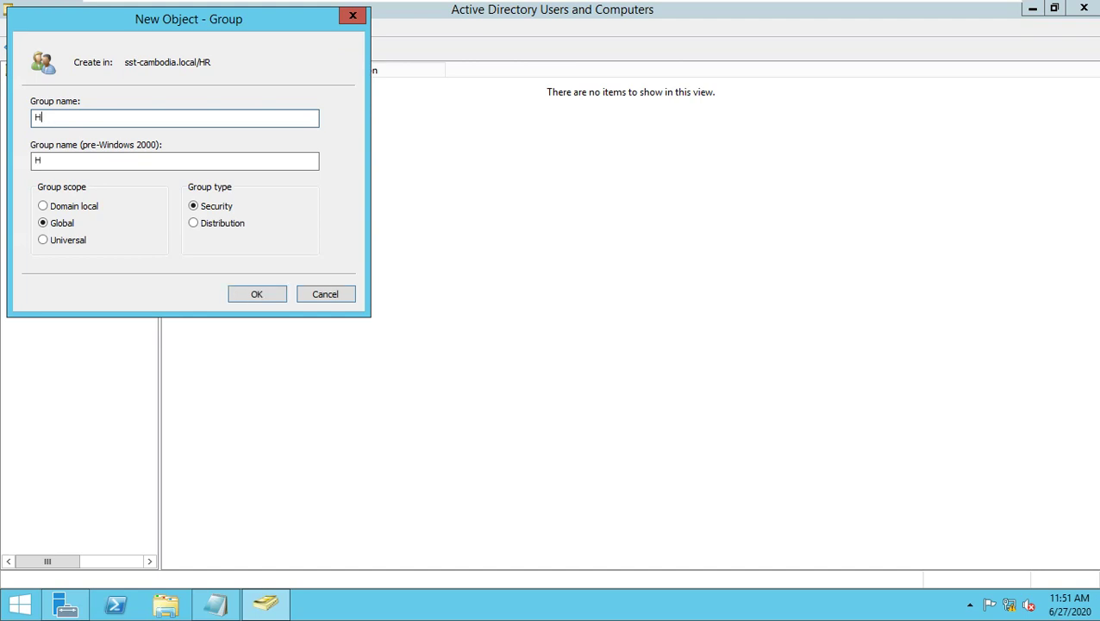
type("R-Group")
left_click(274, 297)
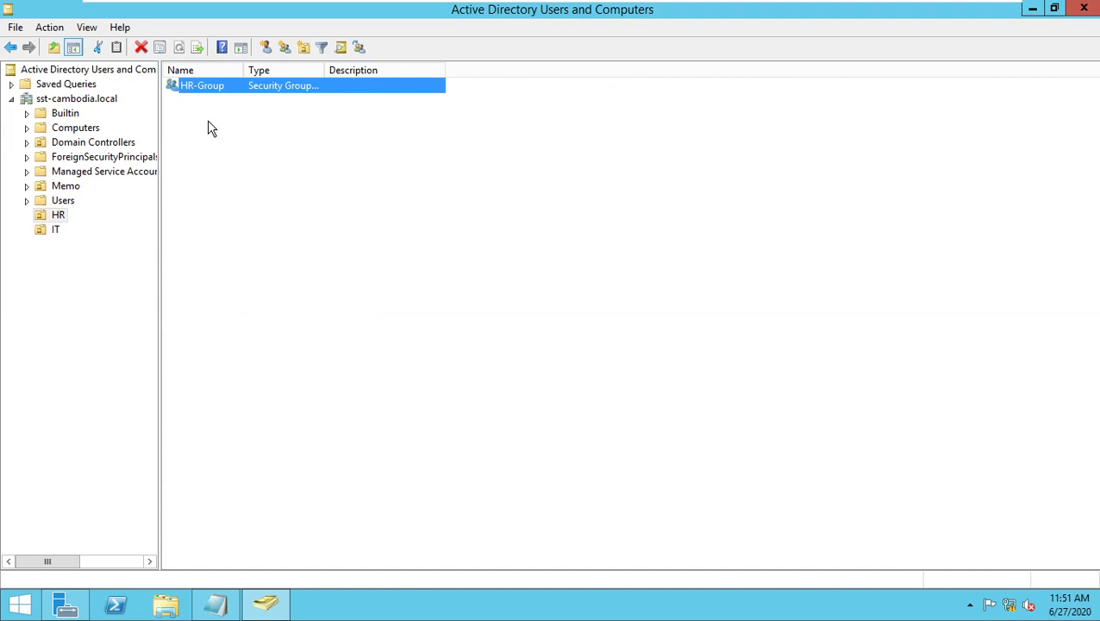
Start a new user in HR and check the notes for the user's name.
right_click(224, 137)
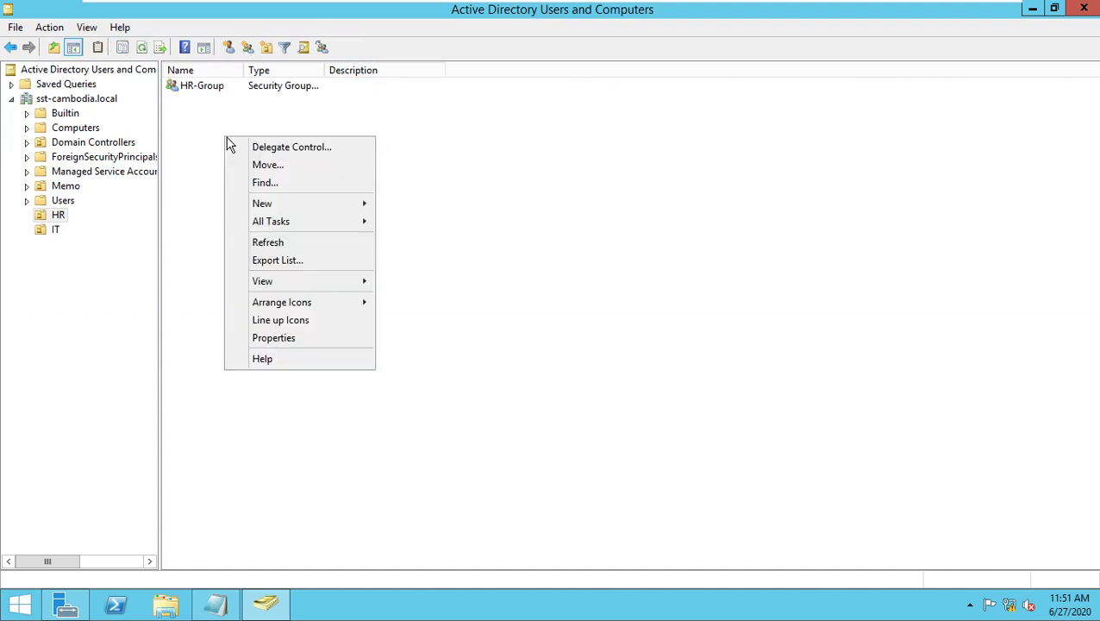
mouse_move(338, 209)
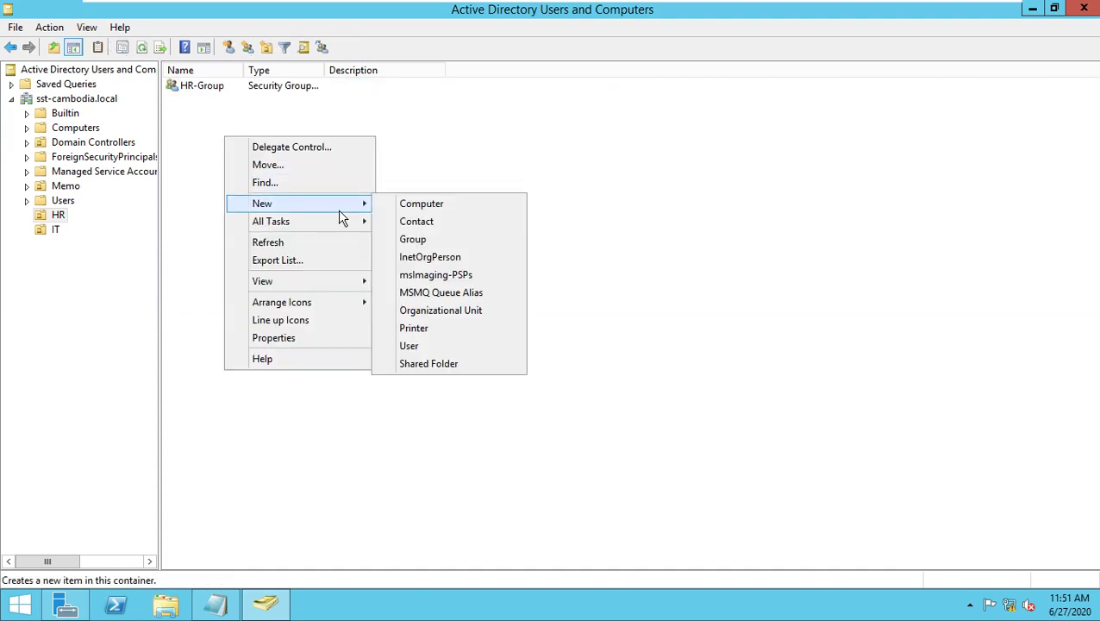
left_click(412, 347)
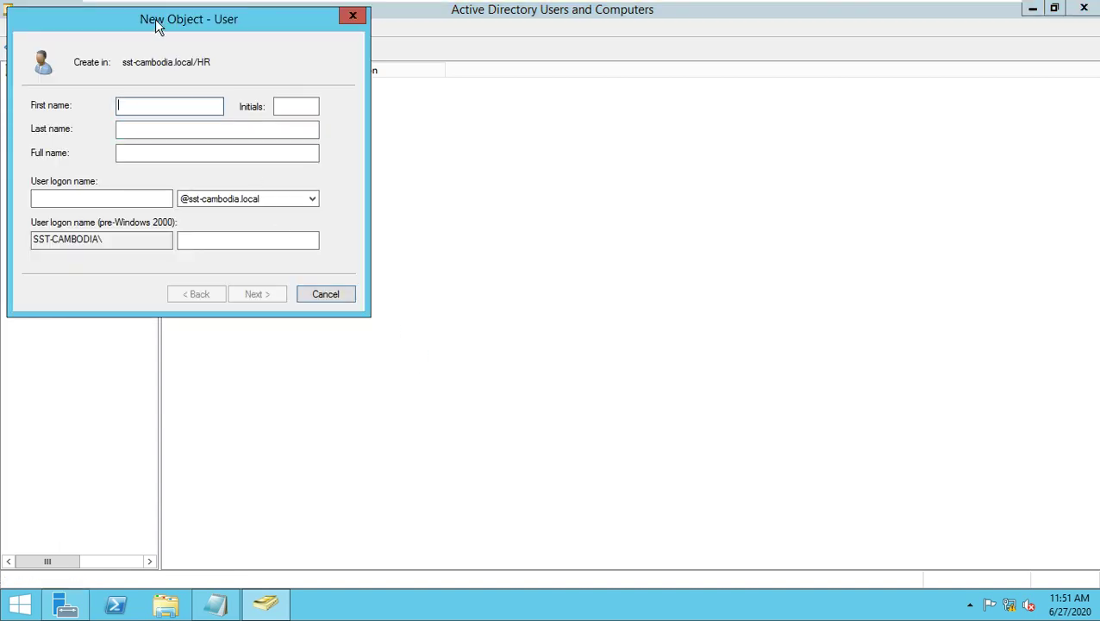
left_click_drag(160, 30, 411, 157)
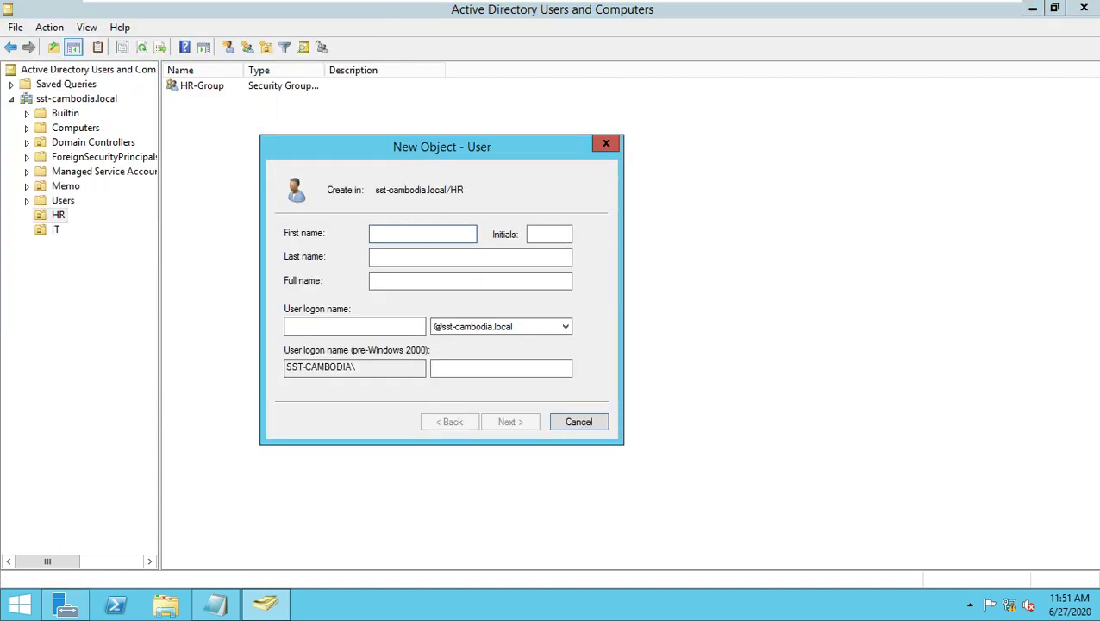
left_click(214, 604)
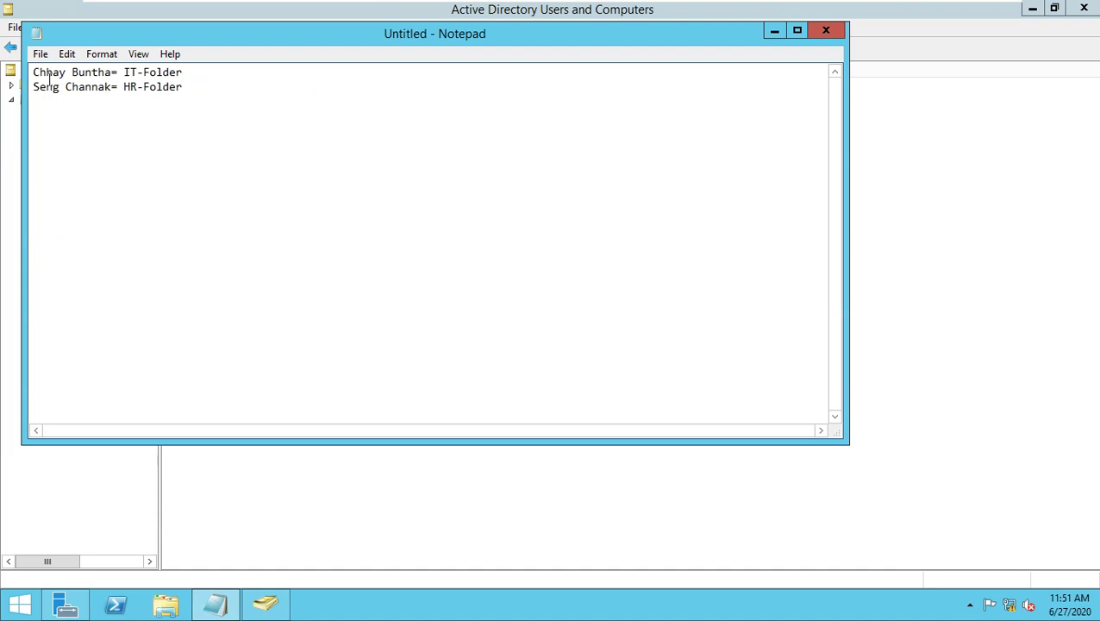
left_click(774, 31)
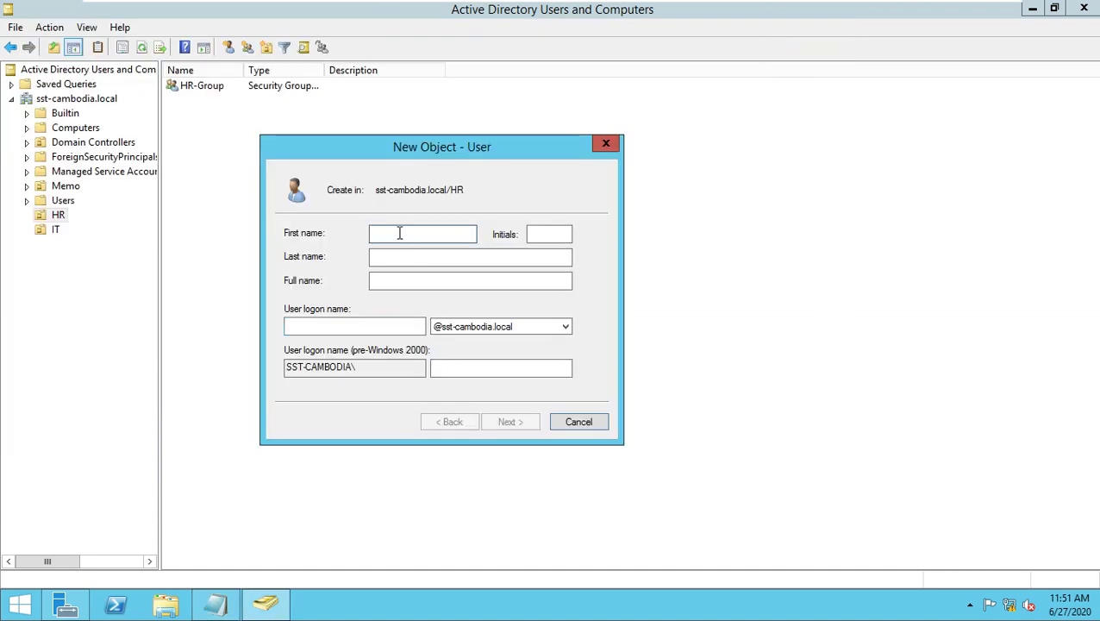
Enter the HR user's first name, last name and logon name, then continue.
type("C")
key("BackSpace")
key("Tab")
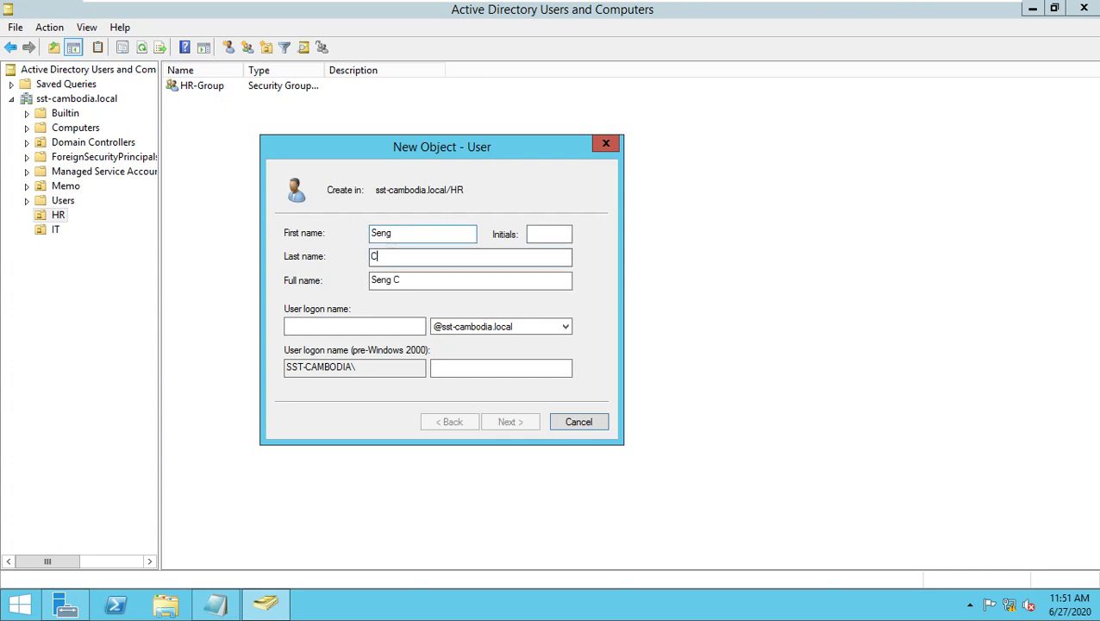
key("Tab")
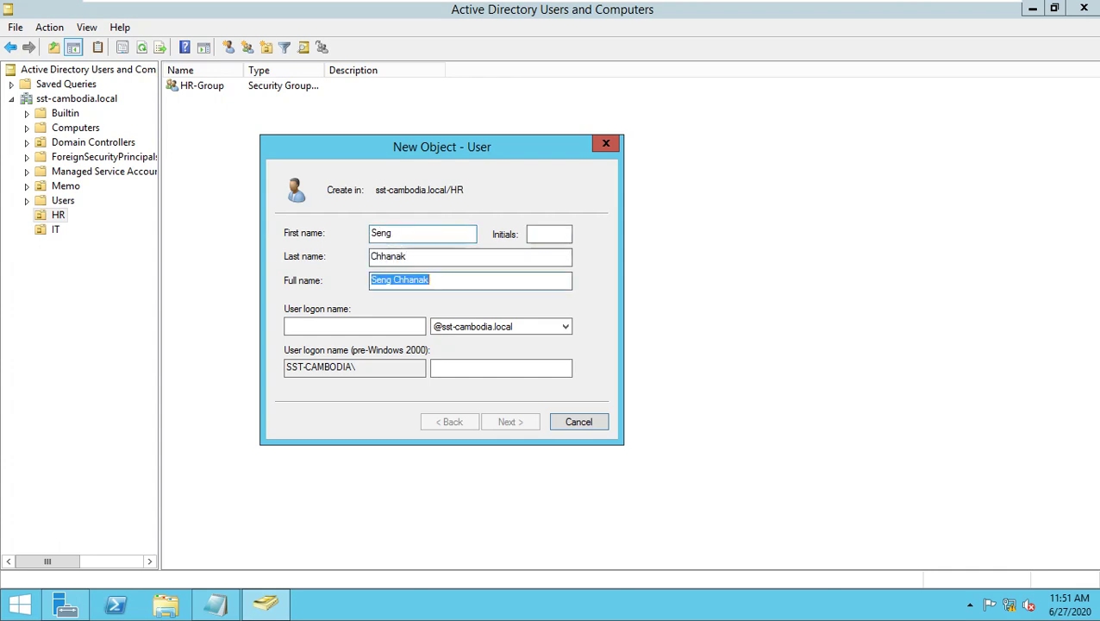
key("Tab")
type("channan")
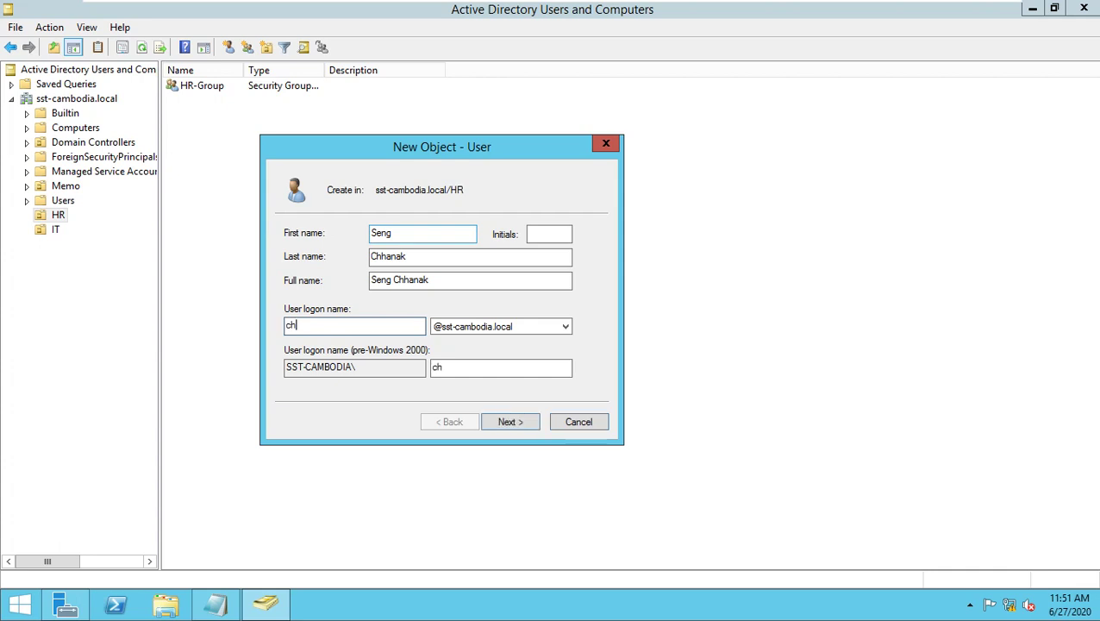
key("BackSpace")
key("BackSpace")
key("BackSpace")
key("BackSpace")
key("BackSpace")
key("BackSpace")
key("BackSpace")
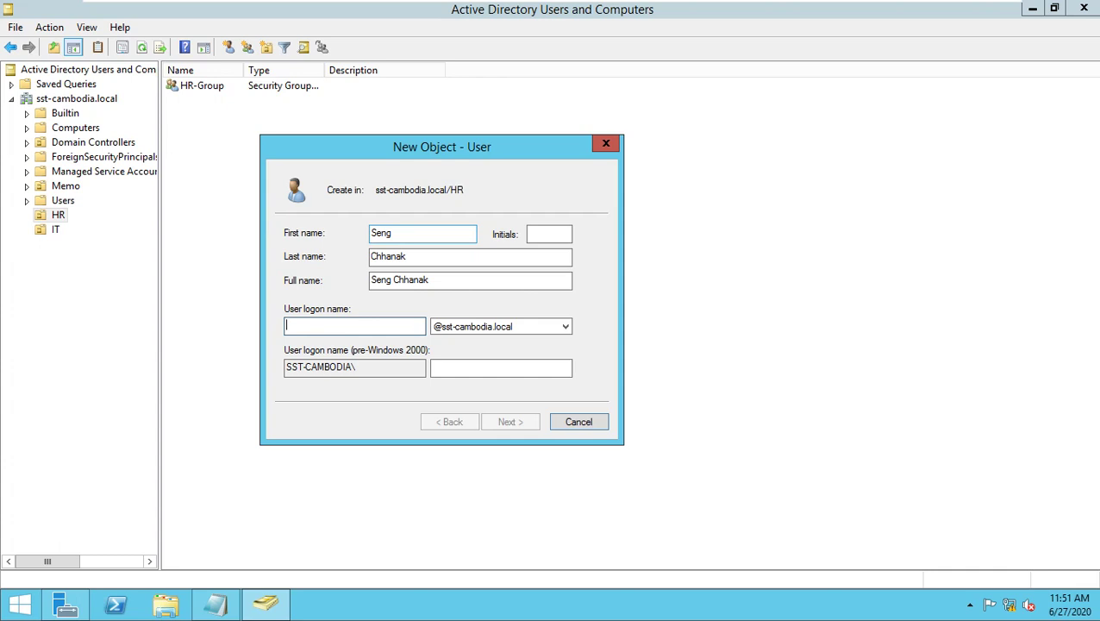
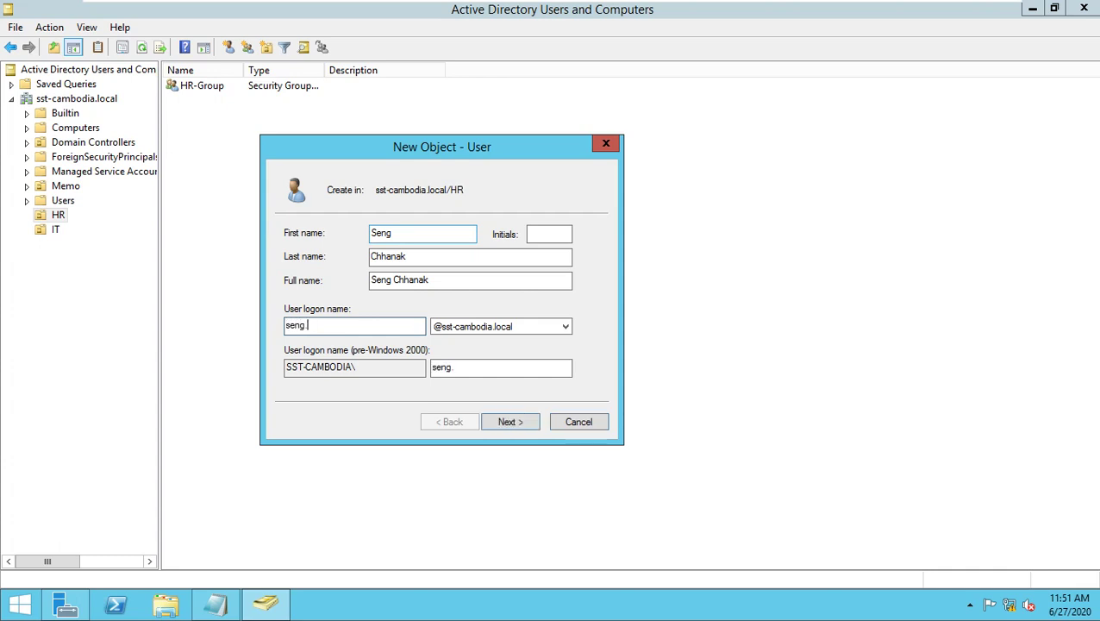
left_click(529, 424)
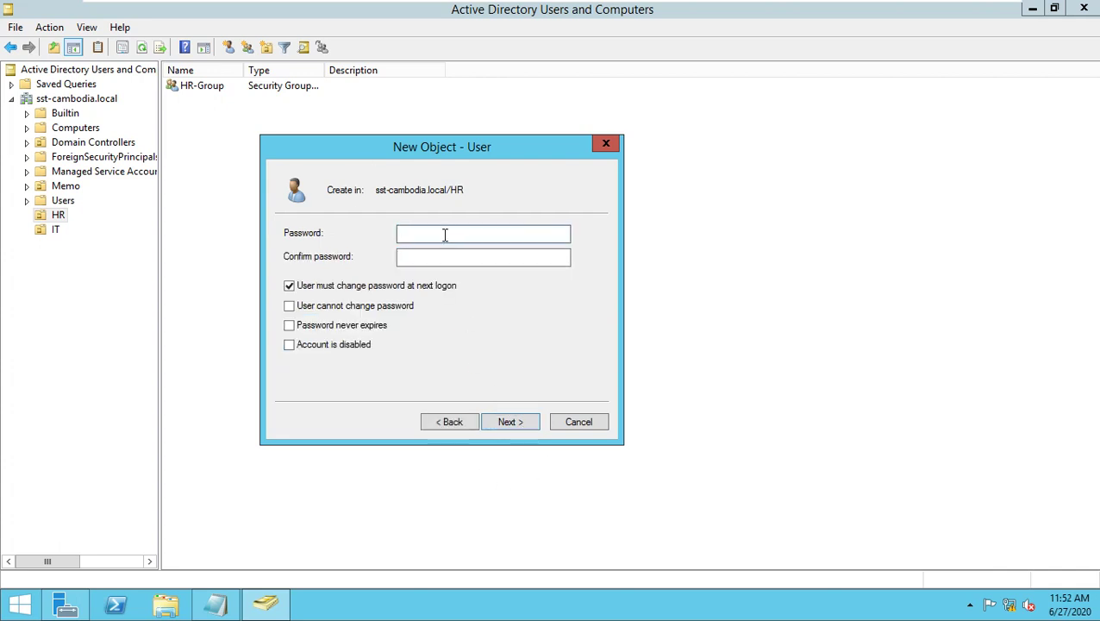
Enter and confirm a password for the HR user, then try to finish creating the account.
type("********")
left_click(428, 256)
type("********")
left_click_drag(459, 233, 362, 258)
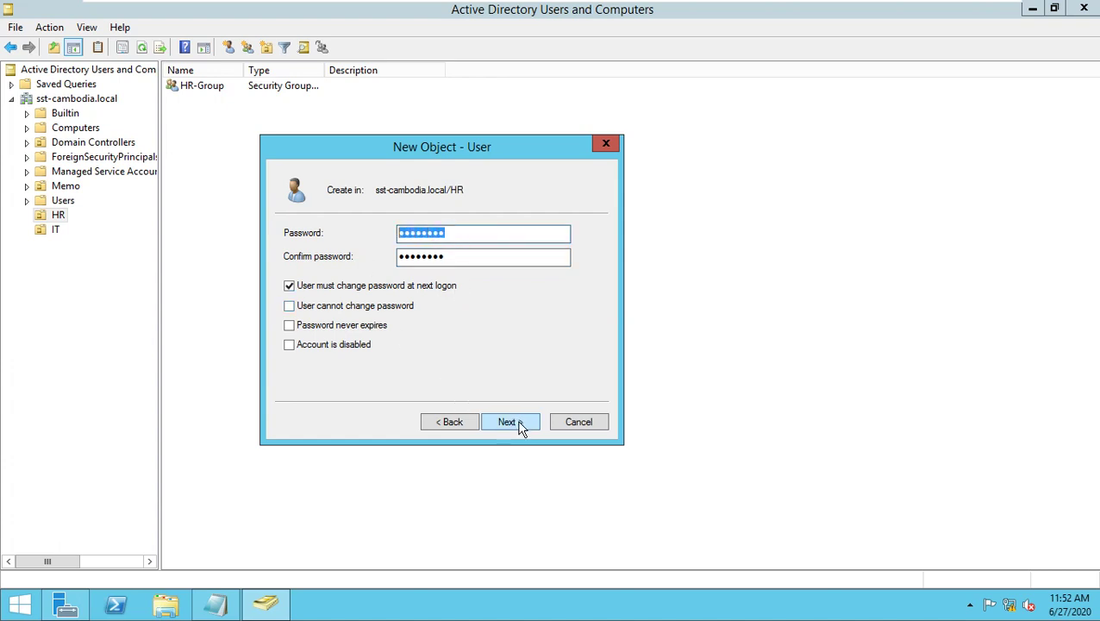
left_click(520, 425)
left_click(518, 425)
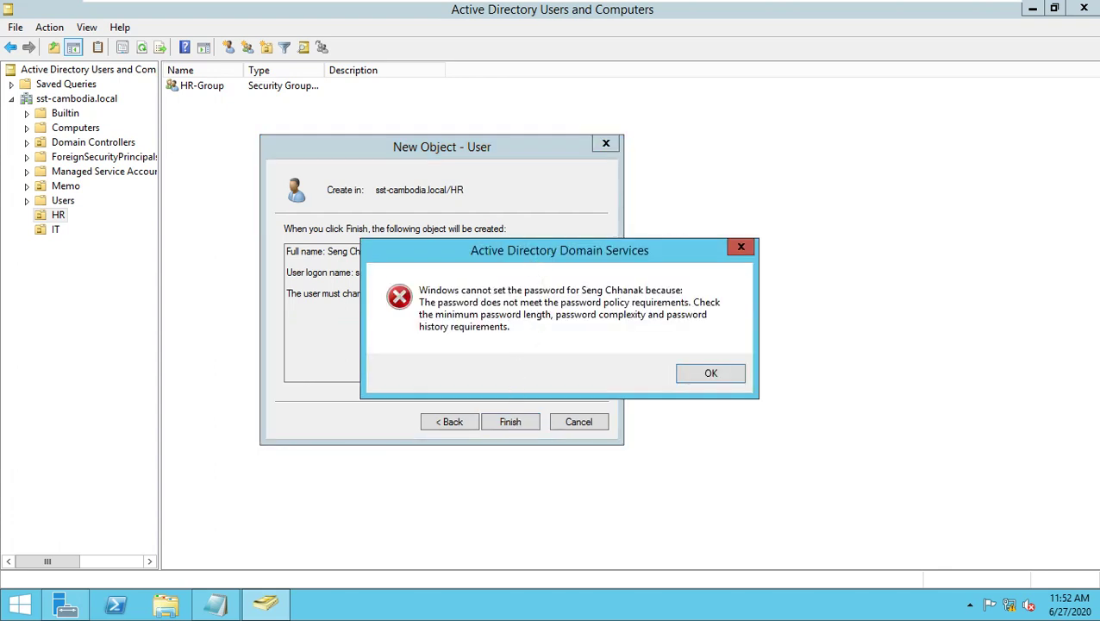
Dismiss the password-policy error and cancel the New Object - User wizard.
left_click_drag(534, 258, 459, 263)
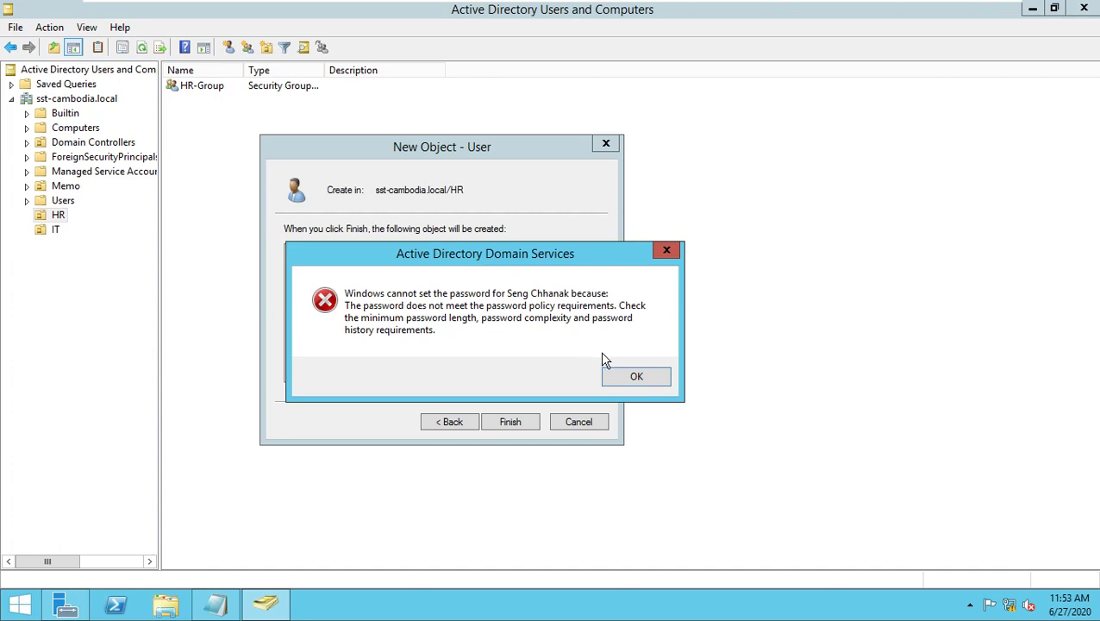
left_click(629, 377)
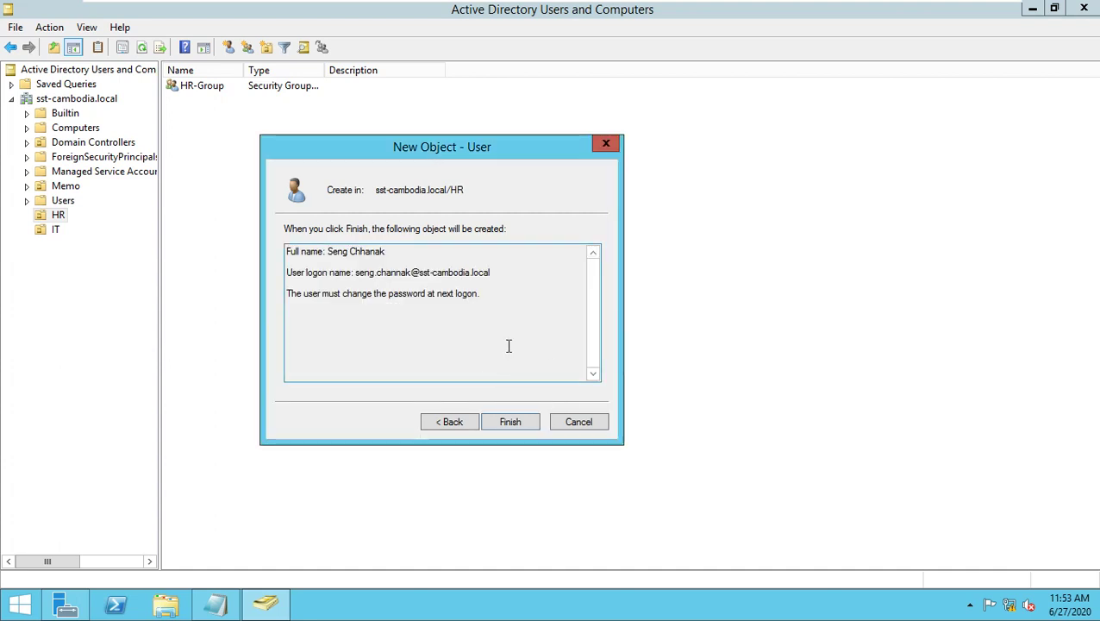
left_click(580, 426)
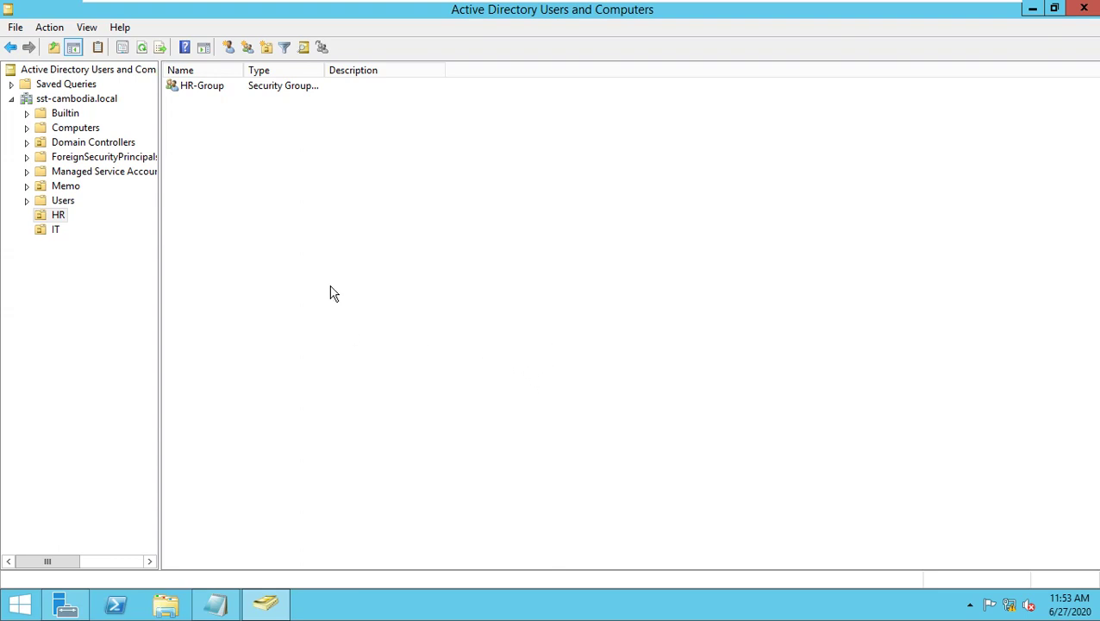
Open Group Policy Management maximized and expand the sst-cambodia.local domain tree.
left_click(66, 604)
left_click(988, 45)
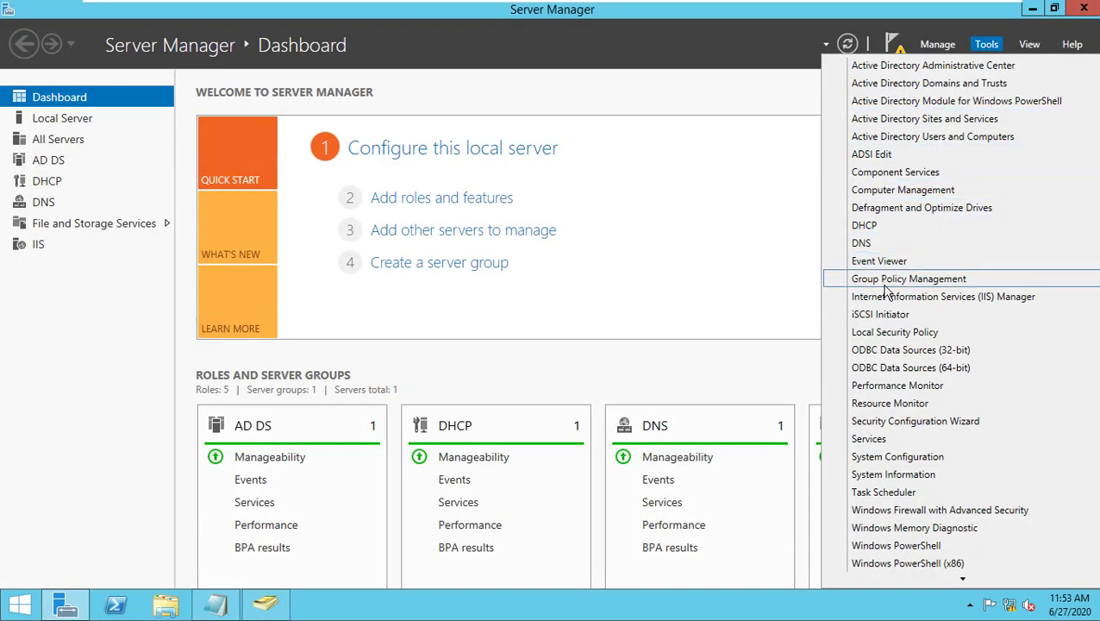
left_click(916, 281)
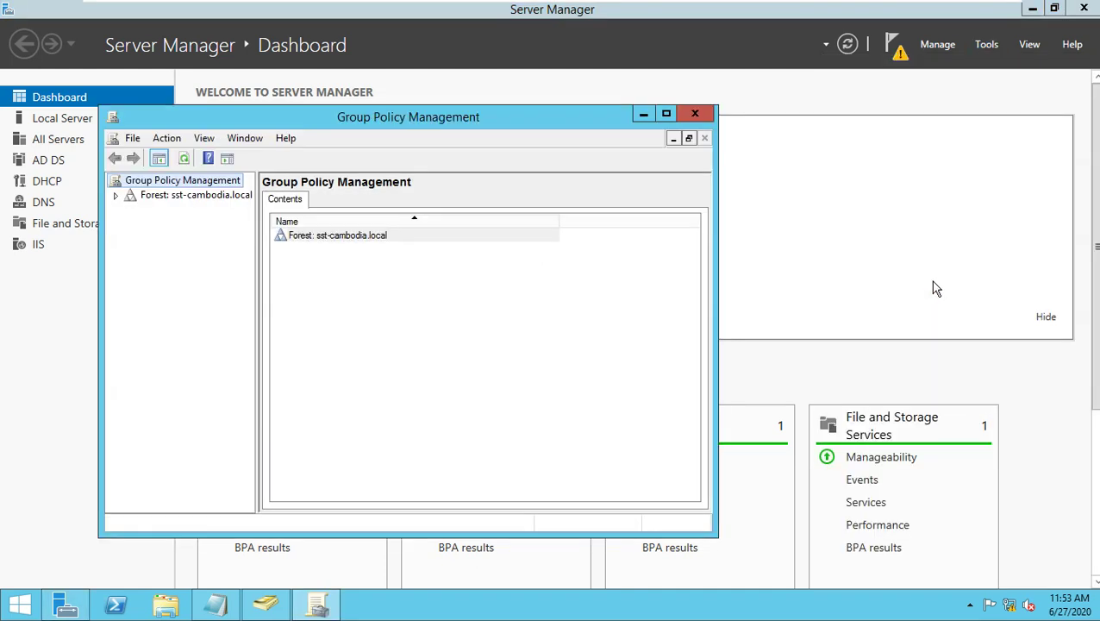
left_click(666, 113)
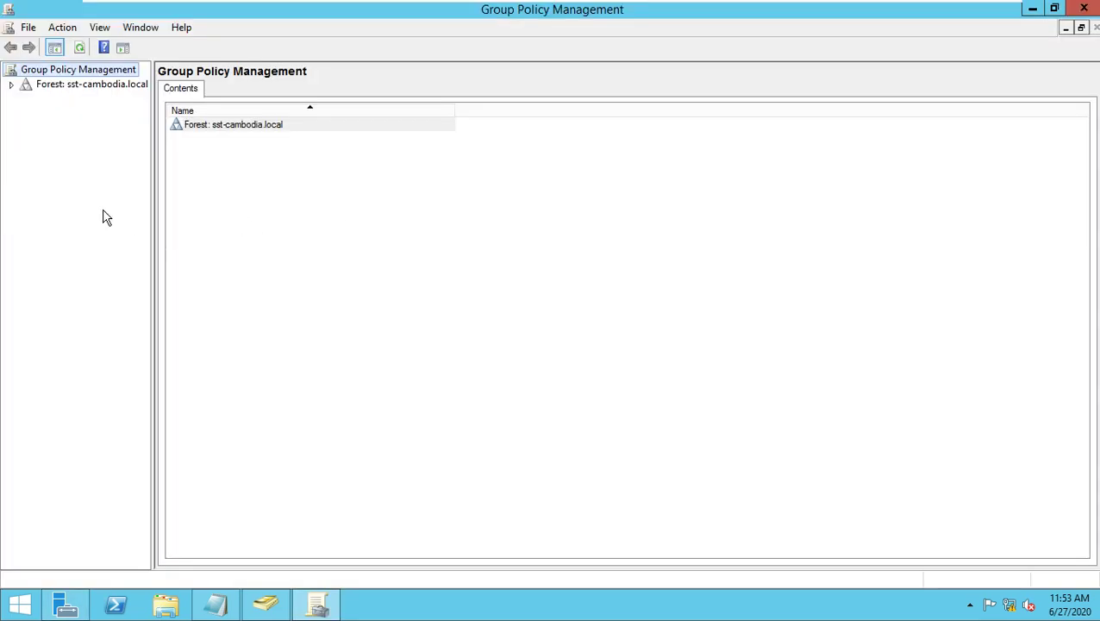
left_click(11, 85)
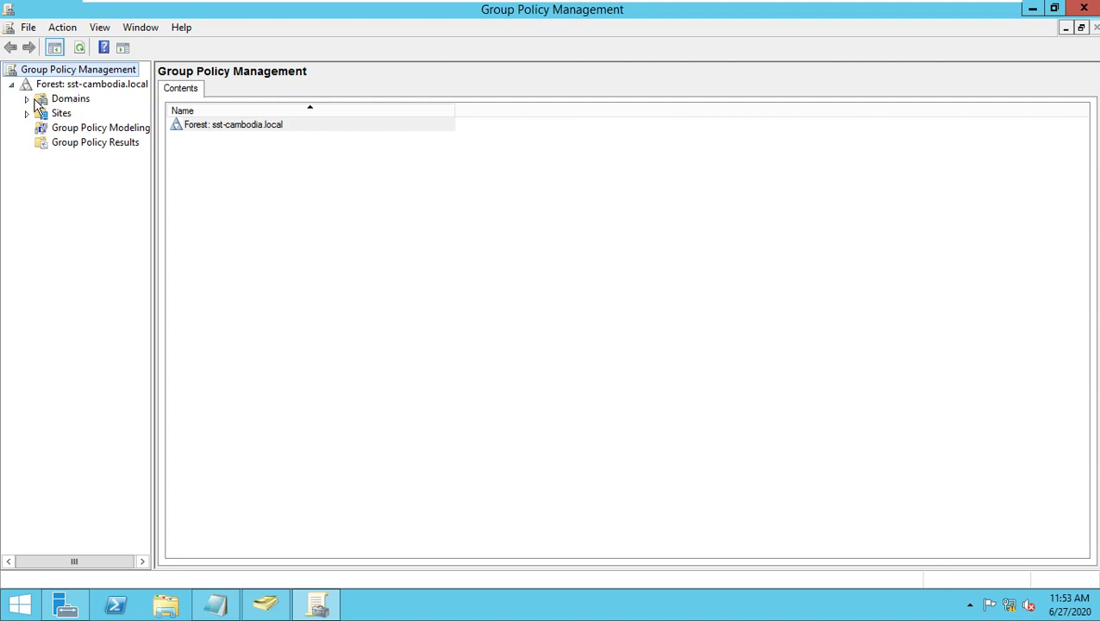
left_click(27, 100)
left_click(41, 113)
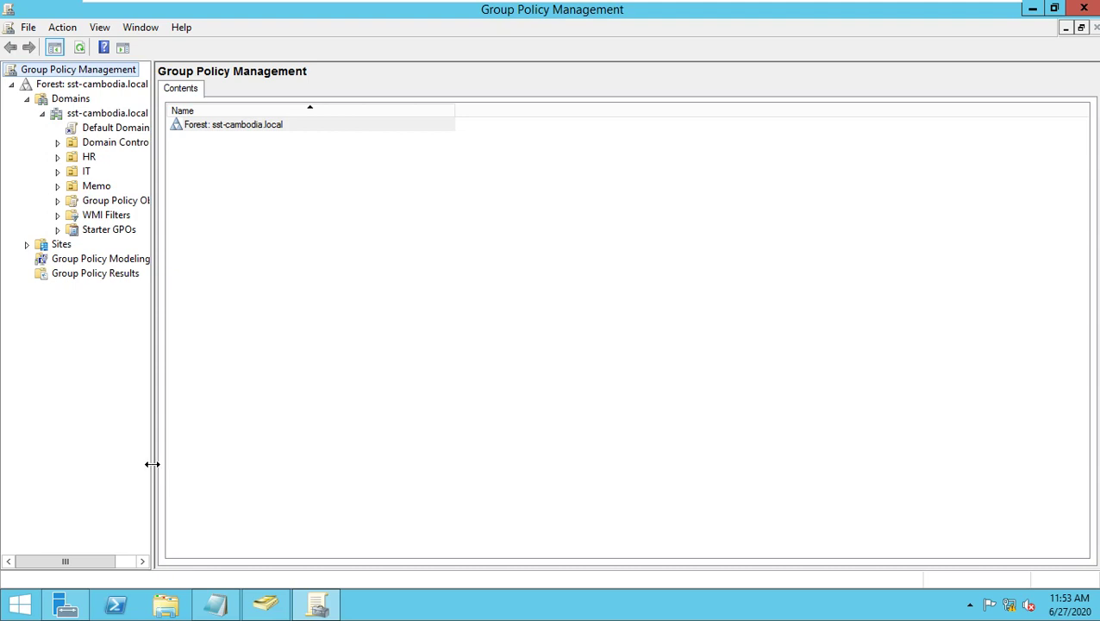
left_click_drag(152, 465, 230, 469)
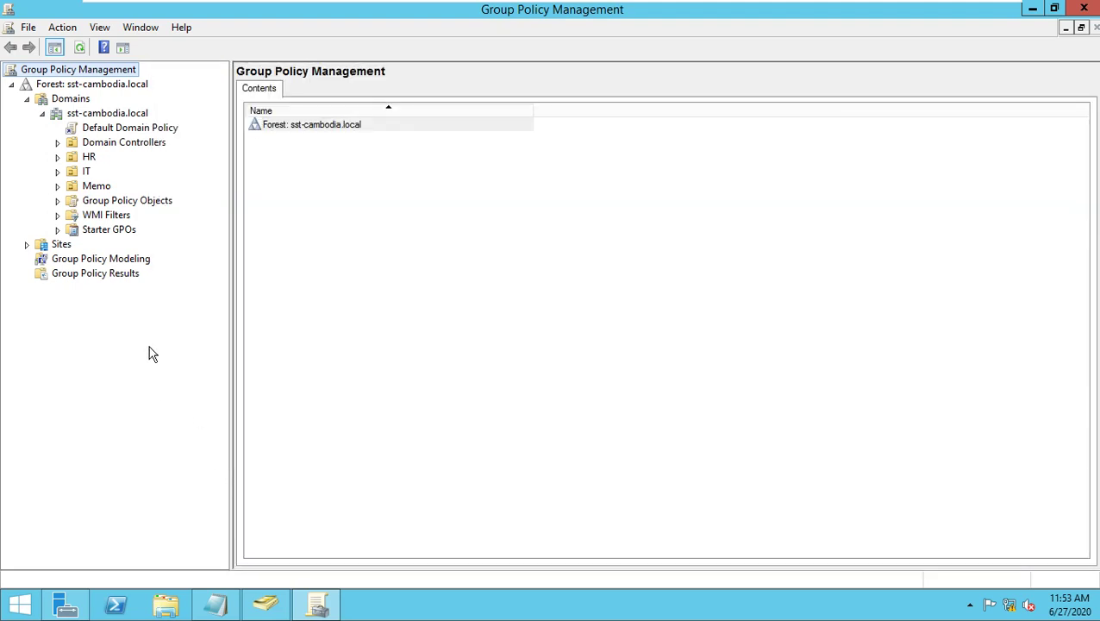
Edit the Default Domain Policy and navigate to its Account Policies Password Policy.
right_click(121, 130)
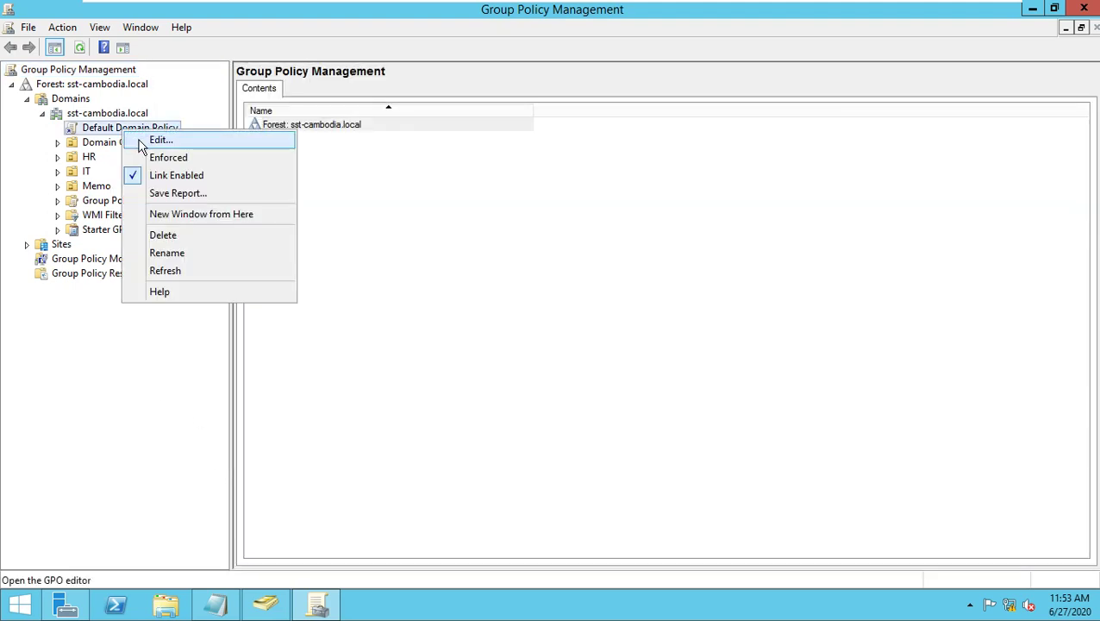
left_click(161, 139)
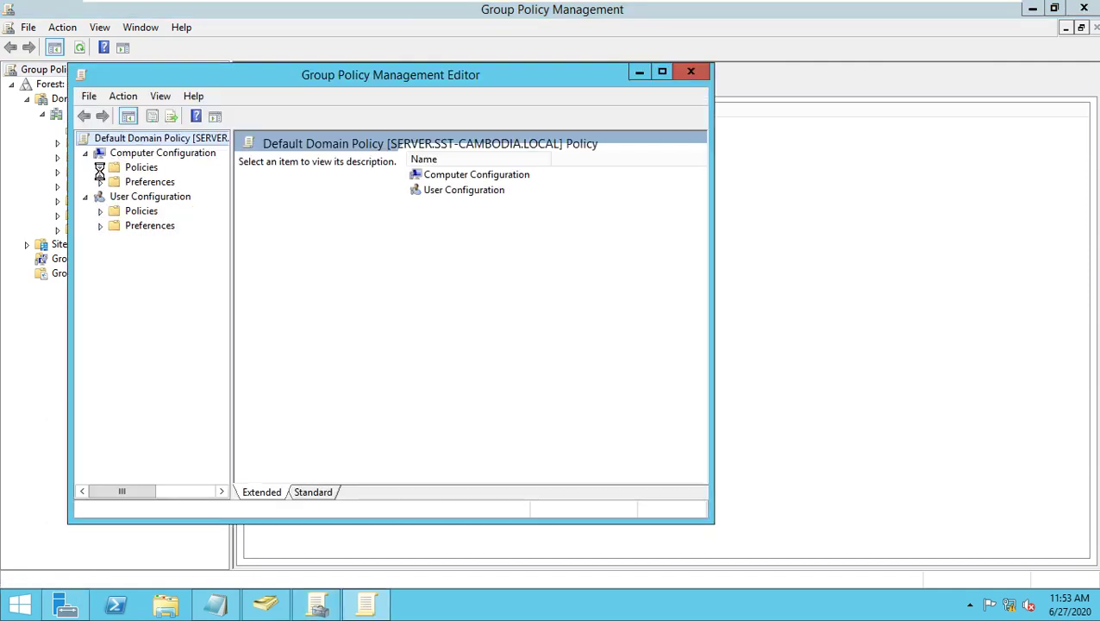
left_click(100, 167)
left_click(117, 197)
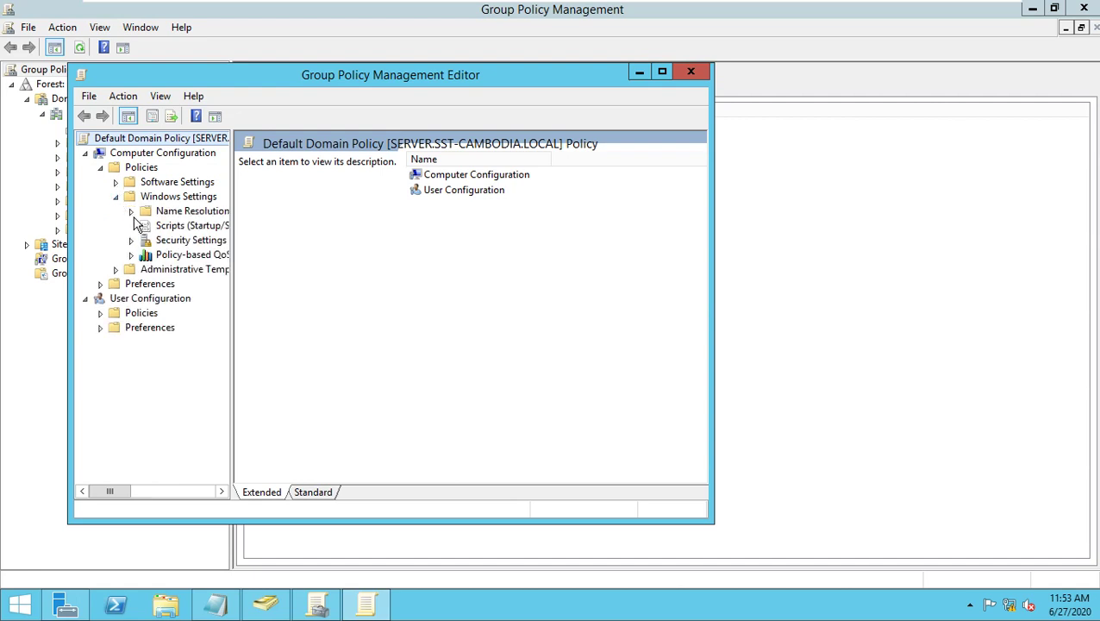
left_click(131, 240)
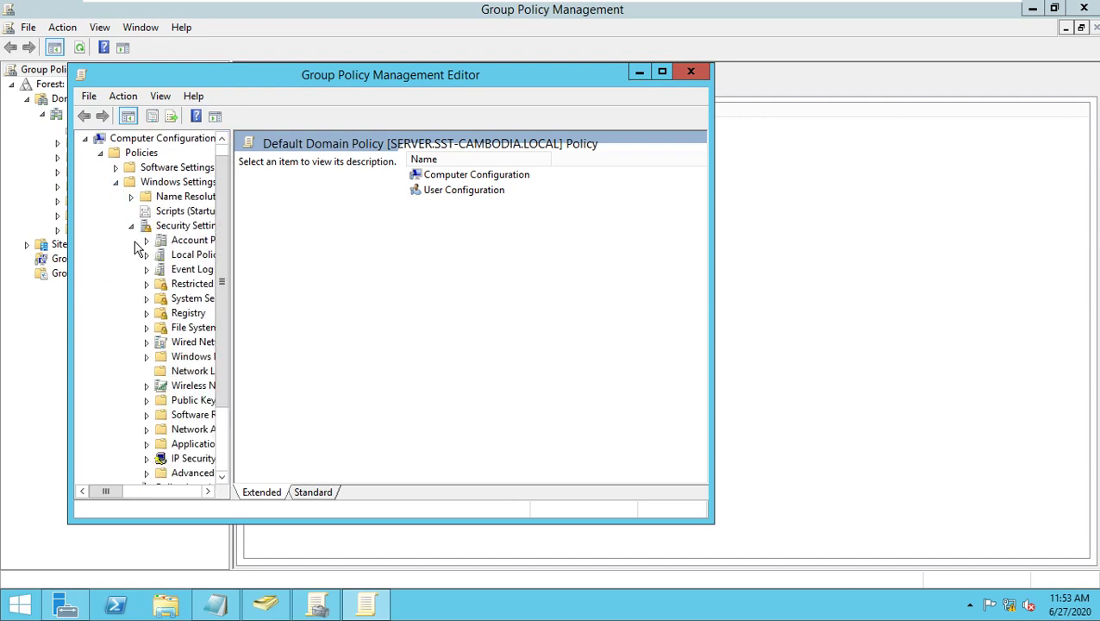
left_click(151, 246)
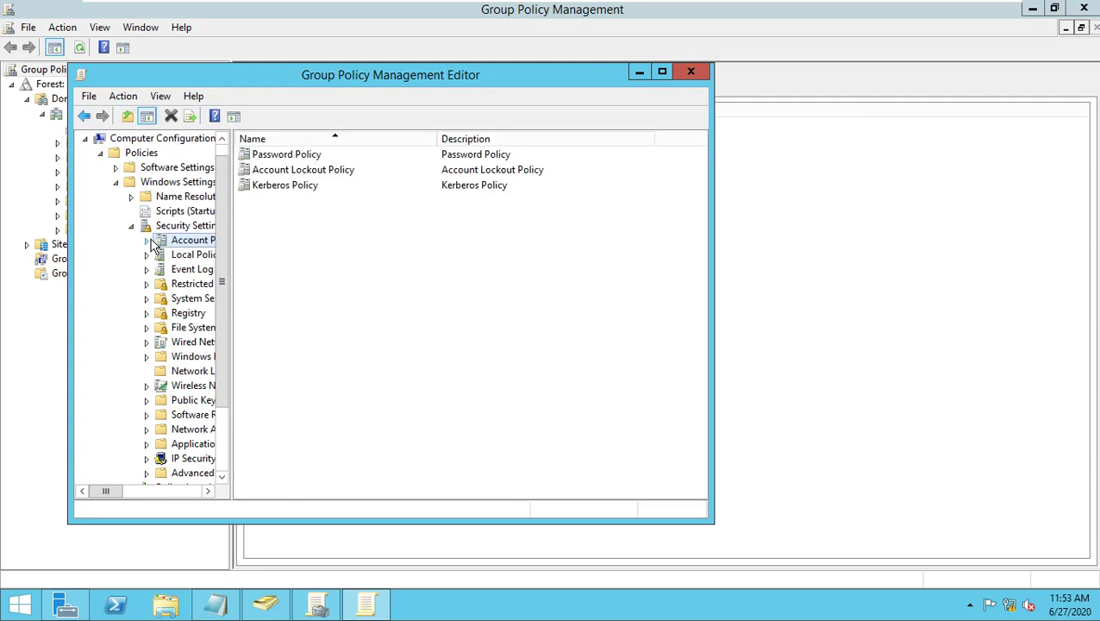
left_click(148, 242)
left_click(196, 256)
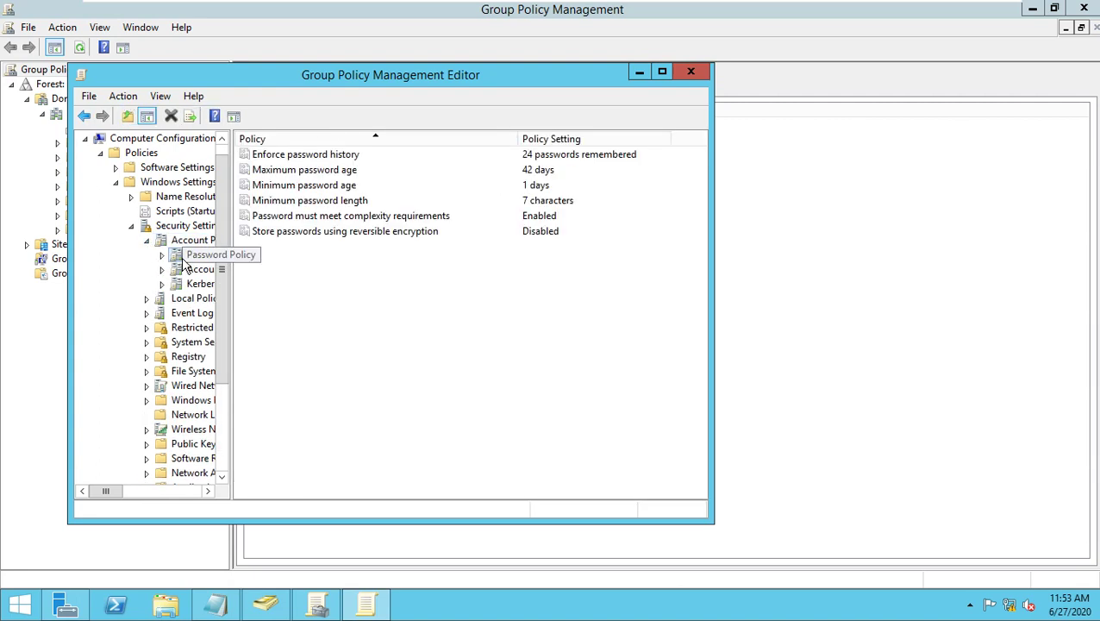
Set 'Password must meet complexity requirements' to Disabled, then close both policy windows.
left_click(546, 226)
left_click(544, 217)
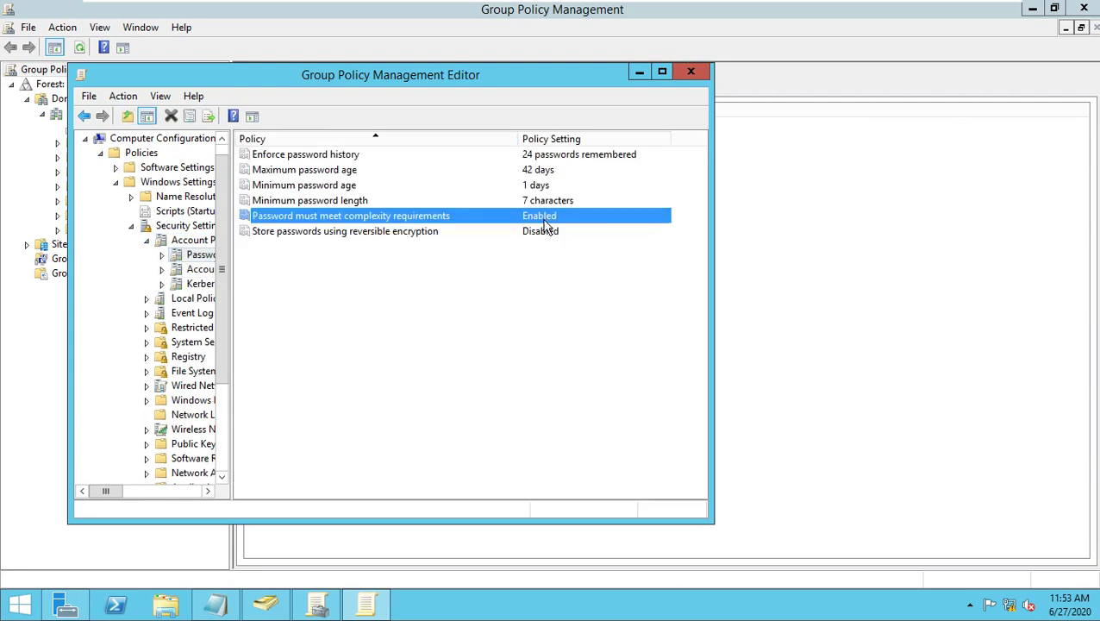
double_click(399, 217)
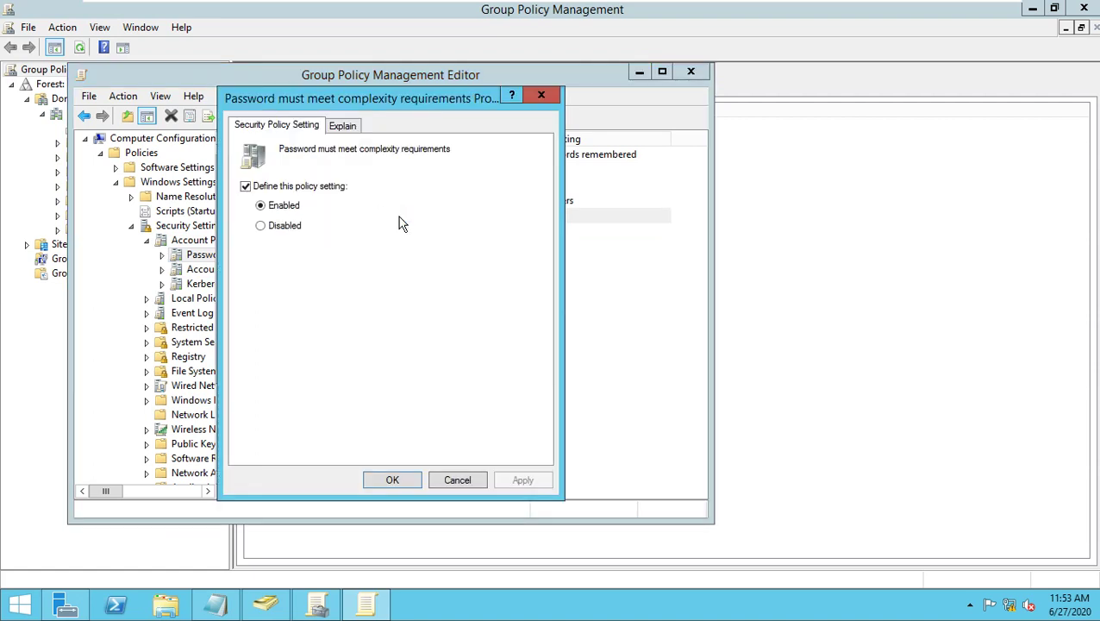
left_click(285, 225)
left_click(407, 480)
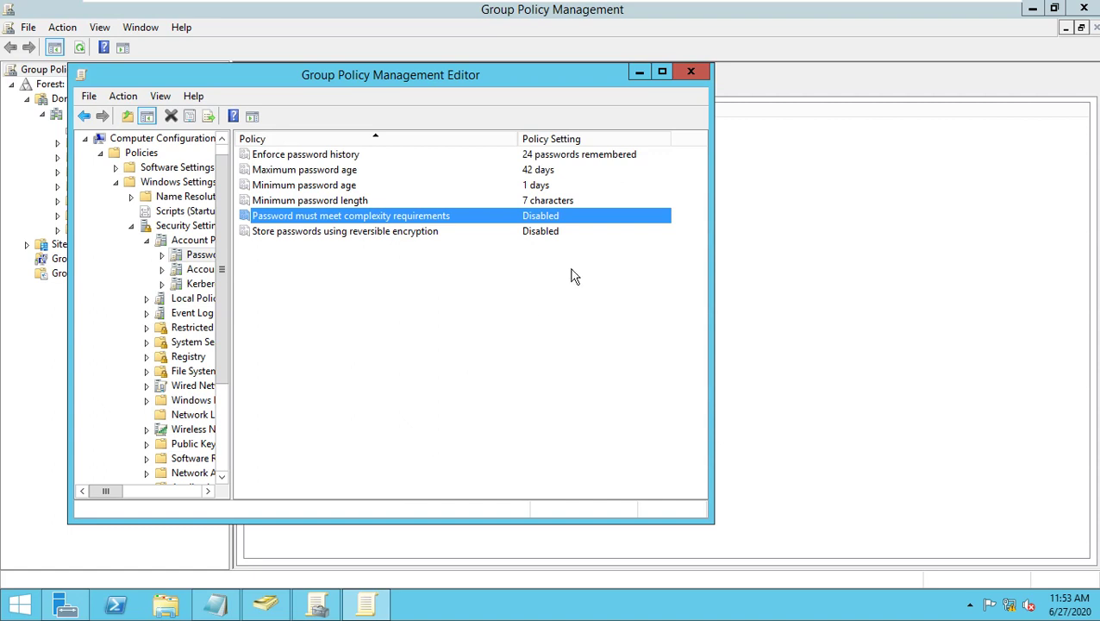
left_click(691, 74)
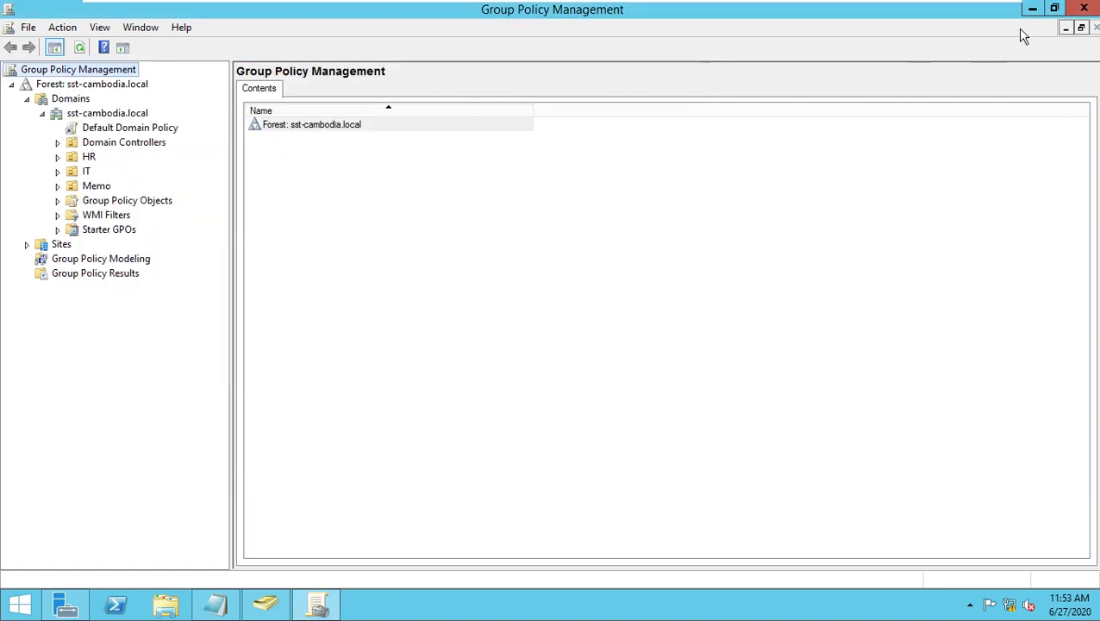
left_click(1084, 9)
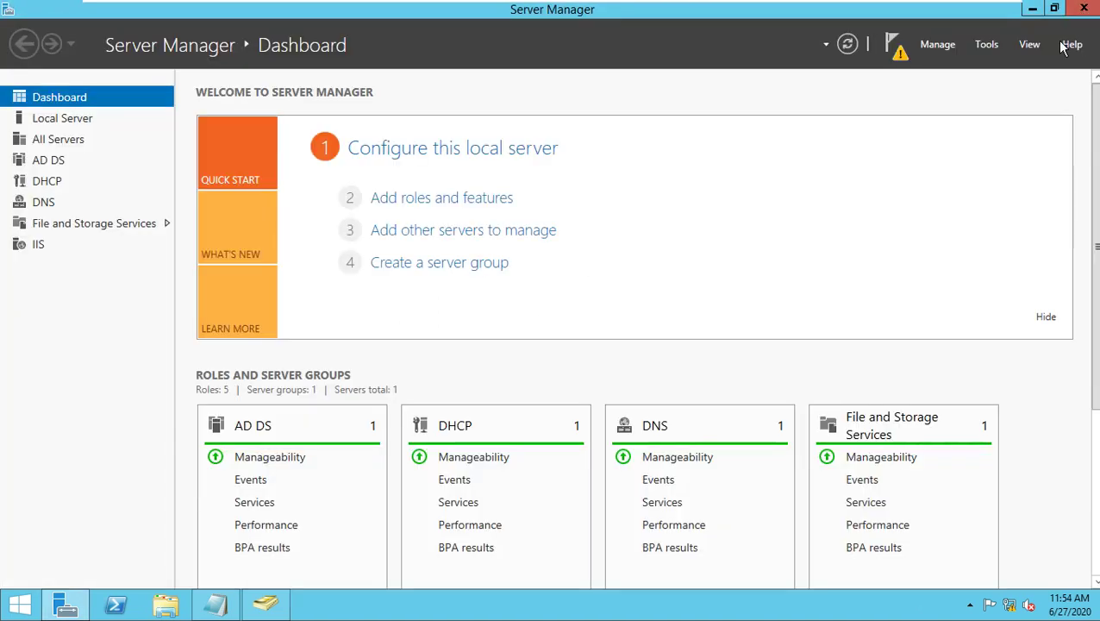
Close Notepad without saving, then close Active Directory Users and Computers and Server Manager.
left_click(216, 605)
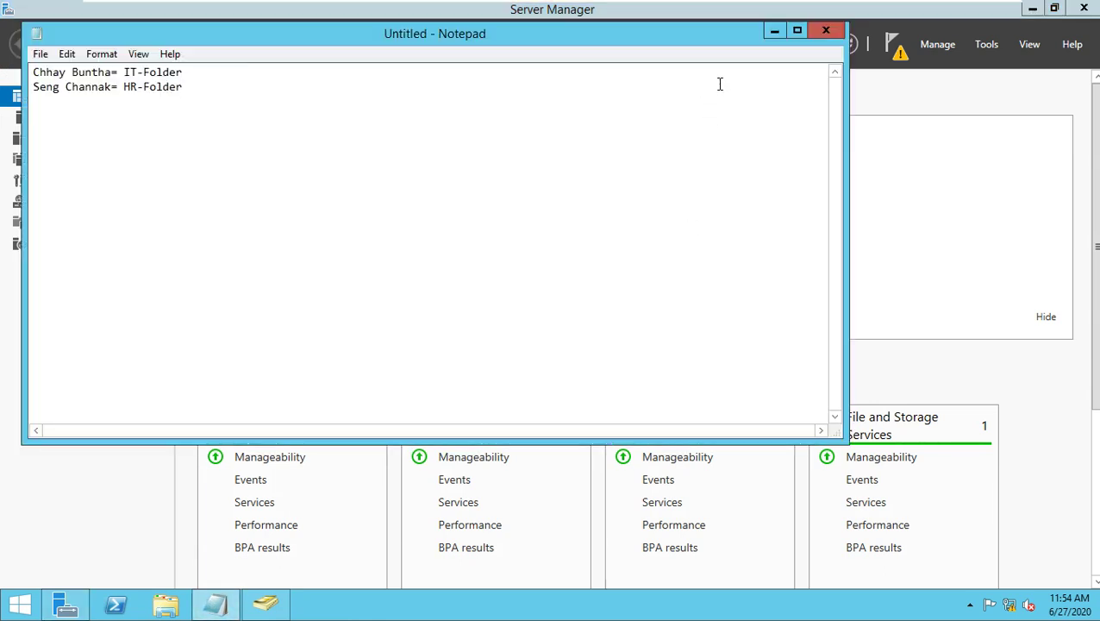
left_click(826, 32)
left_click(584, 303)
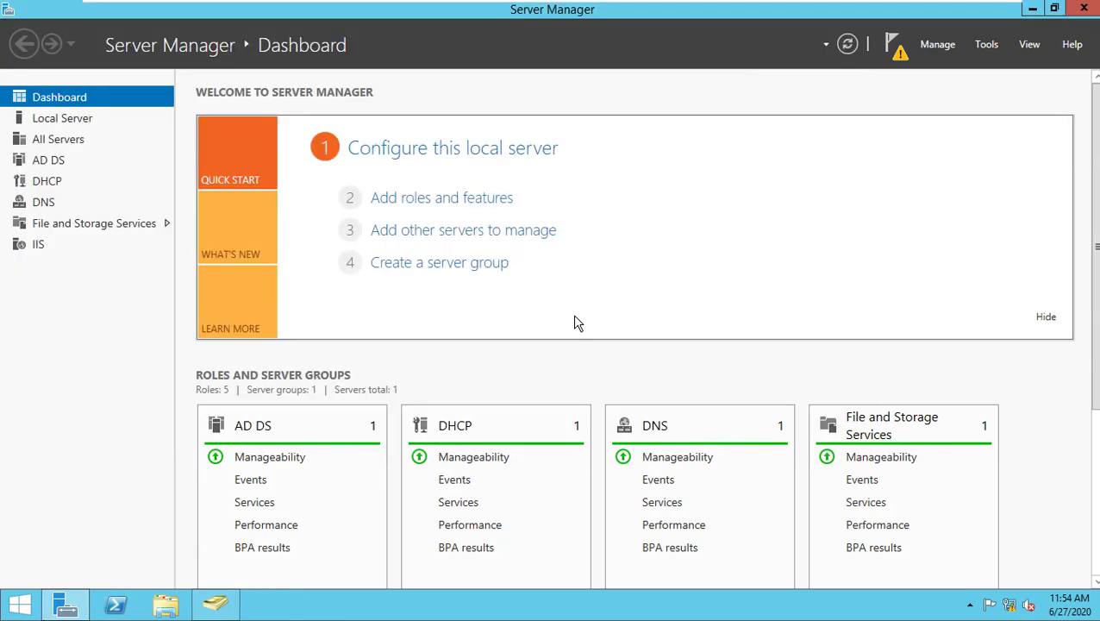
left_click(211, 608)
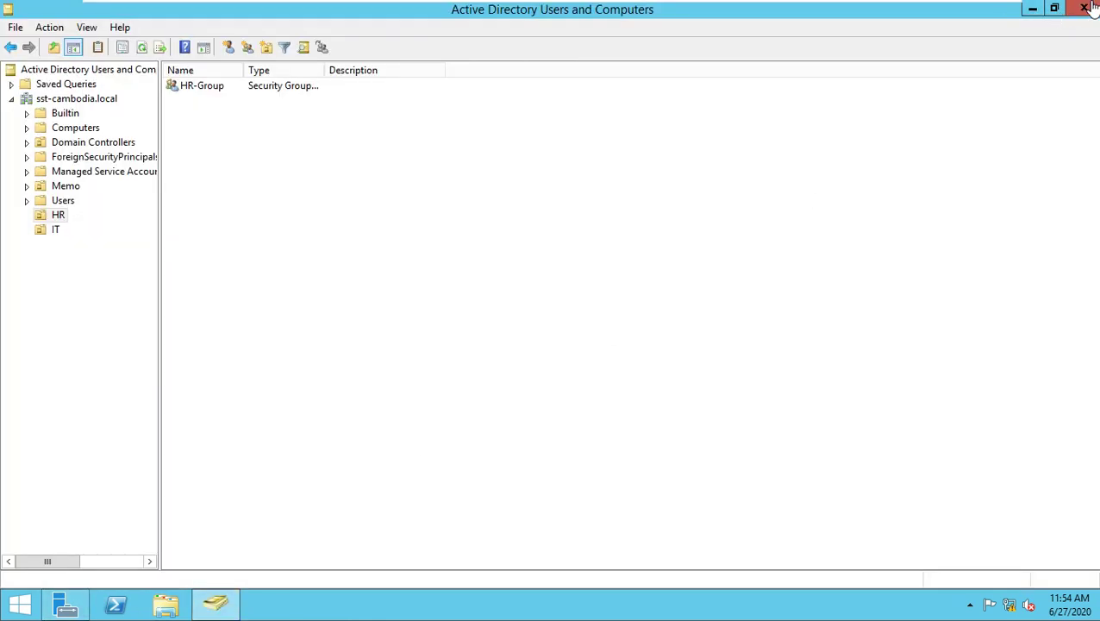
left_click(1084, 8)
left_click(1085, 8)
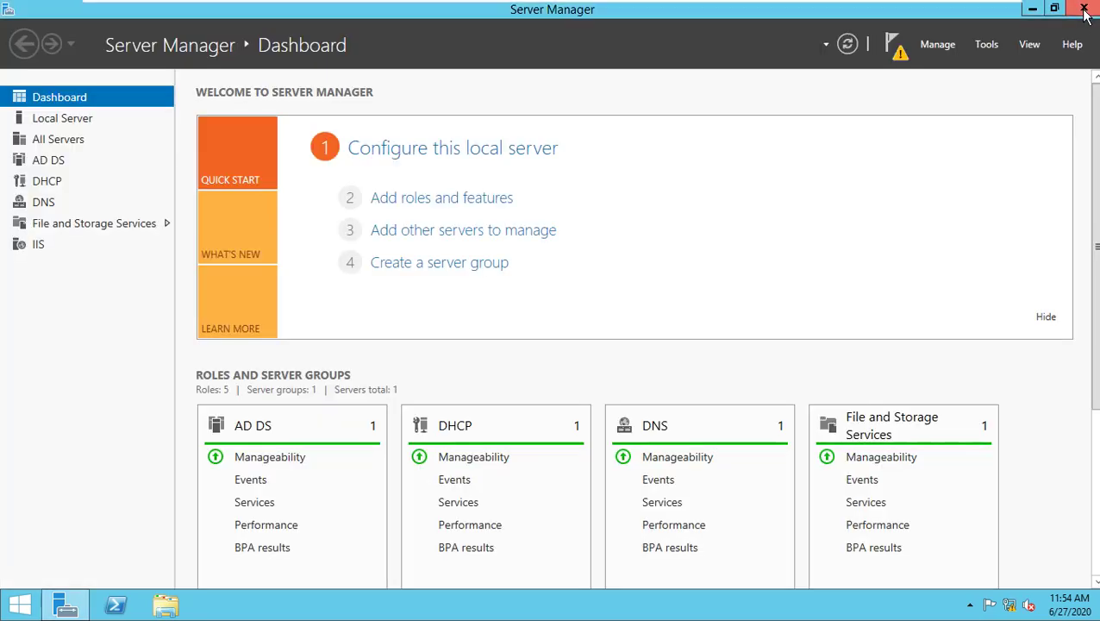
Restart the server from the Start screen, keeping the default Other (Unplanned) reason.
left_click(24, 606)
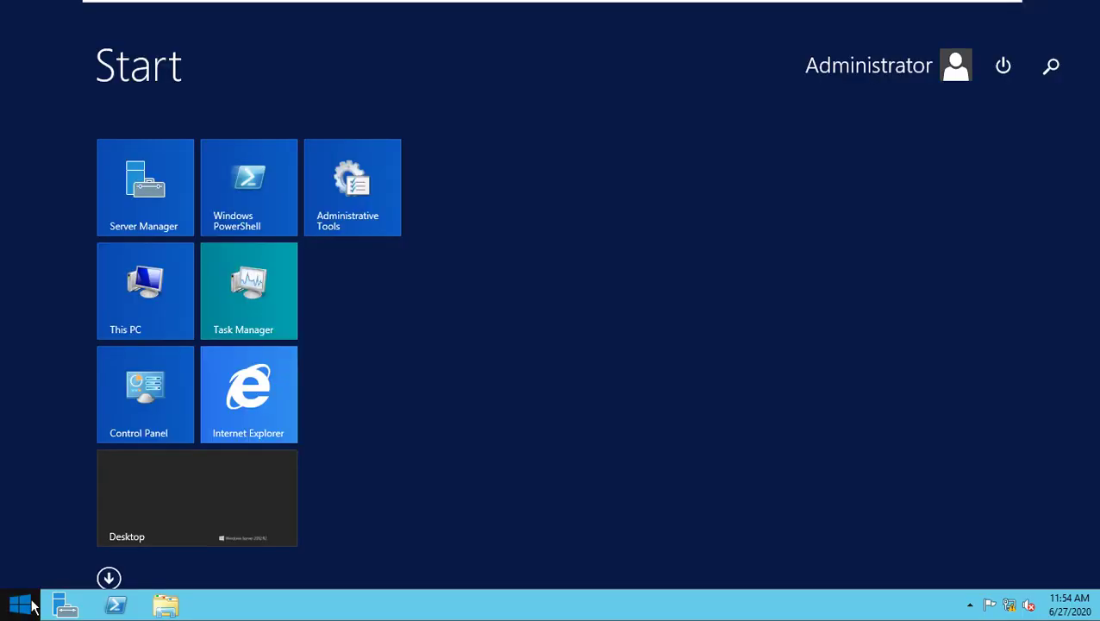
left_click(1004, 65)
left_click(1020, 145)
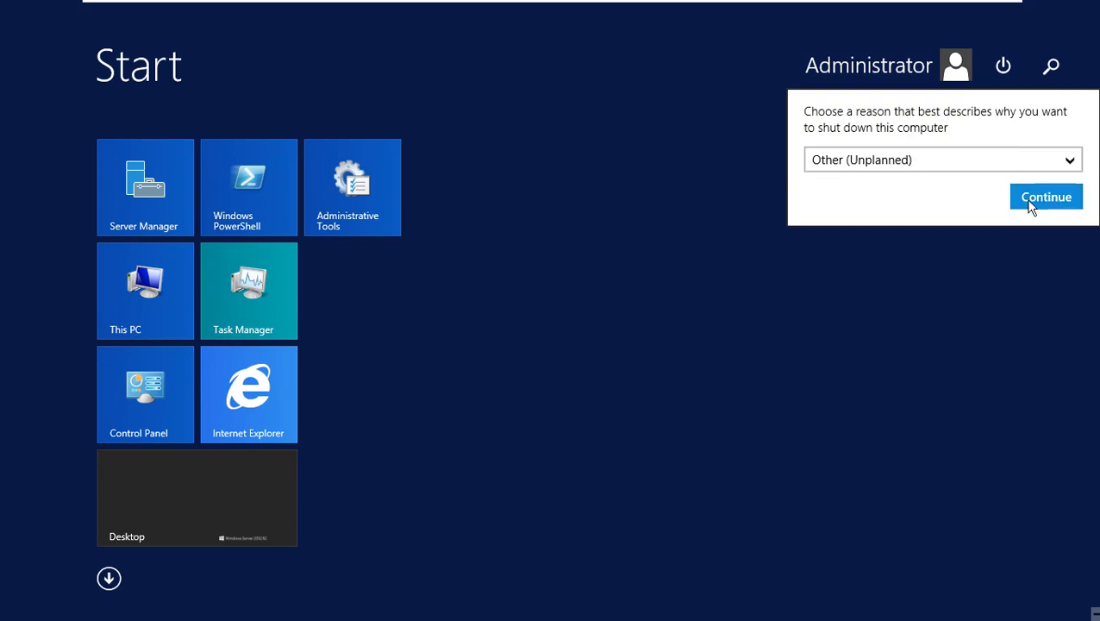
left_click(1034, 201)
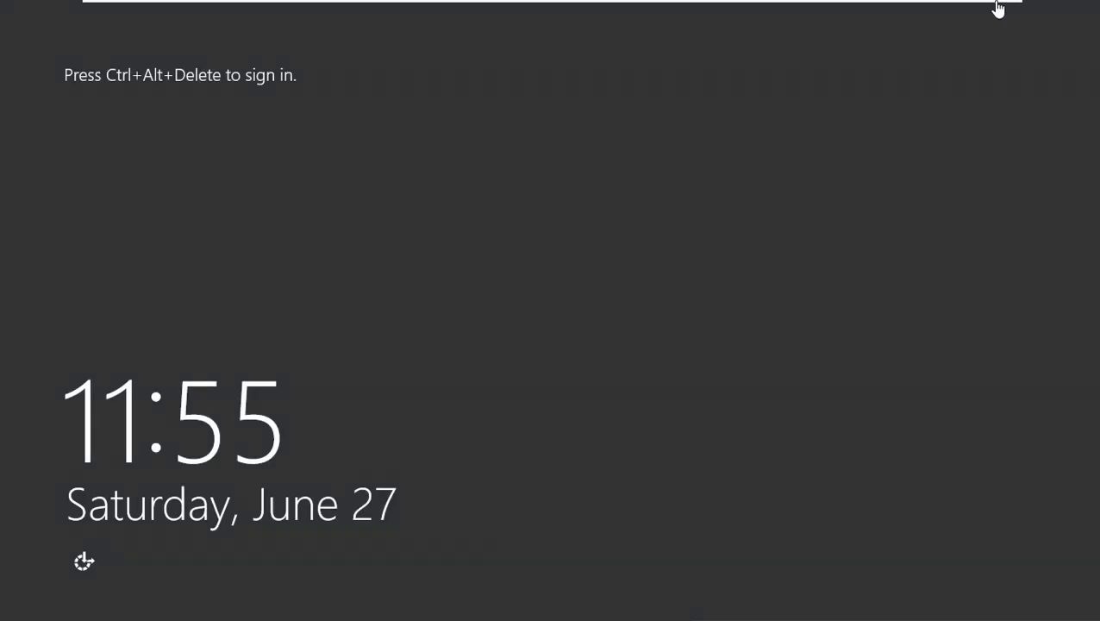
Send Ctrl+Alt+Del and sign in with the Administrator account password.
mouse_move(271, 5)
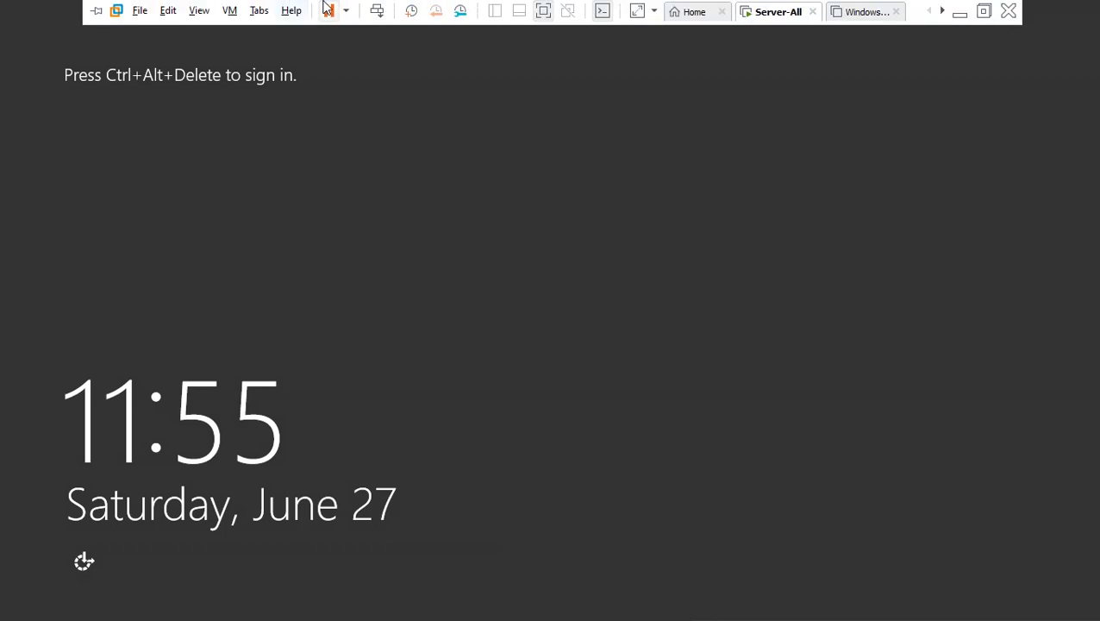
left_click(377, 10)
left_click(621, 197)
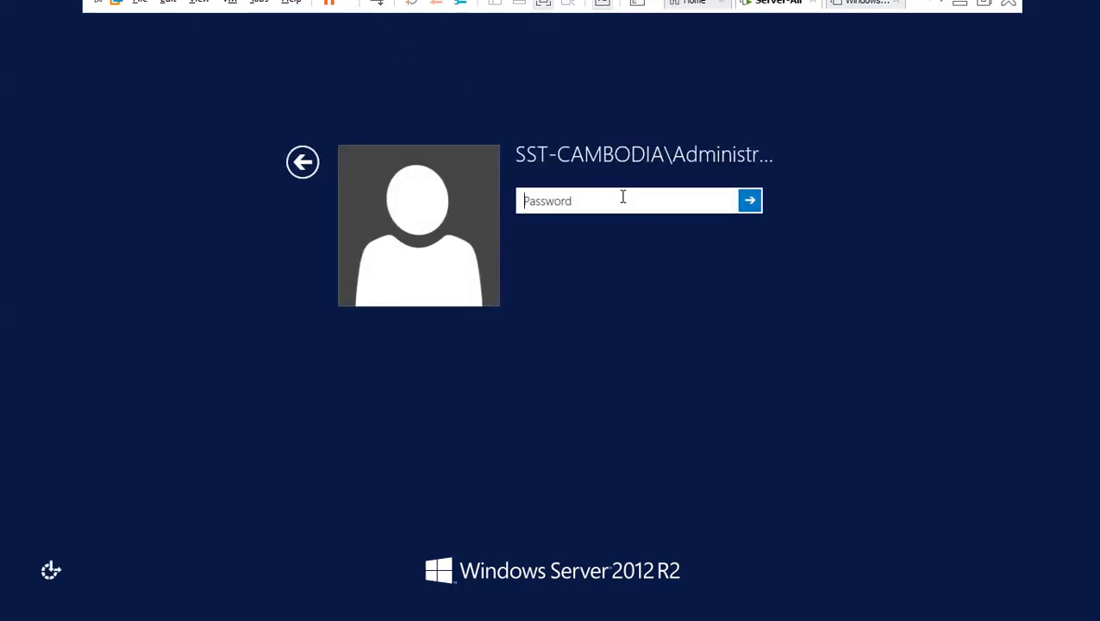
type("P@ssw0rd")
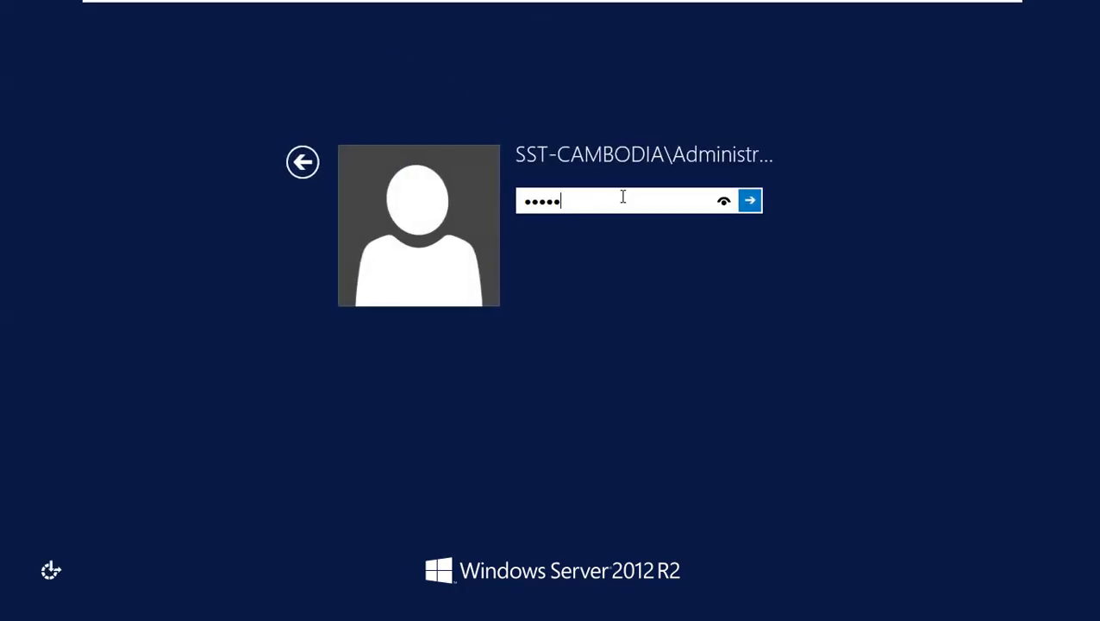
key("Return")
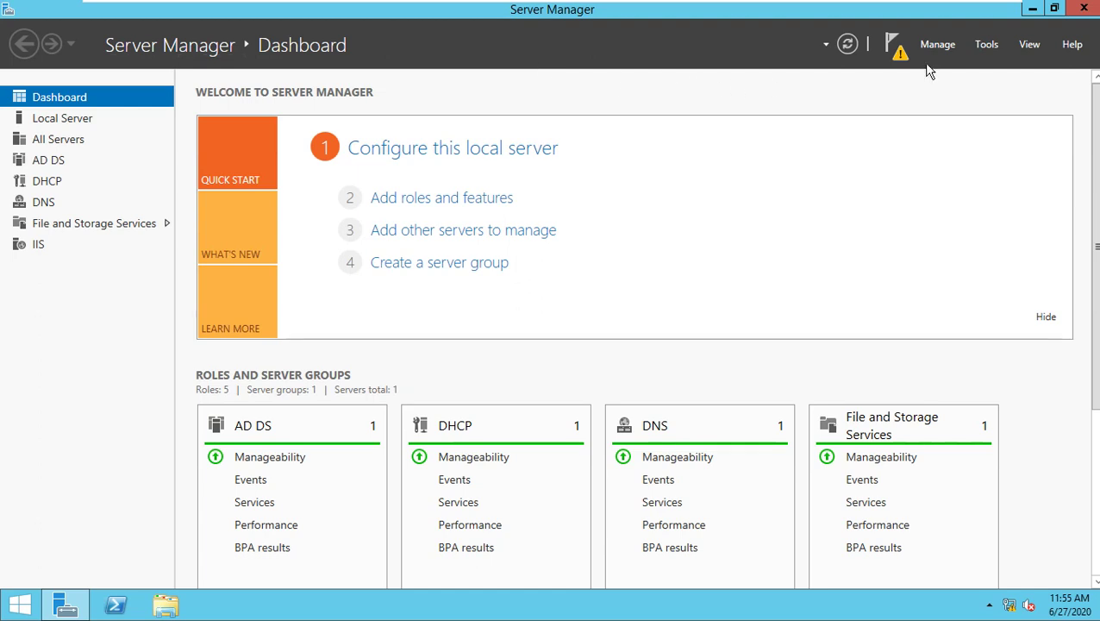
Reopen Active Directory Users and Computers and start a new HR user with last name and logon name.
left_click(986, 45)
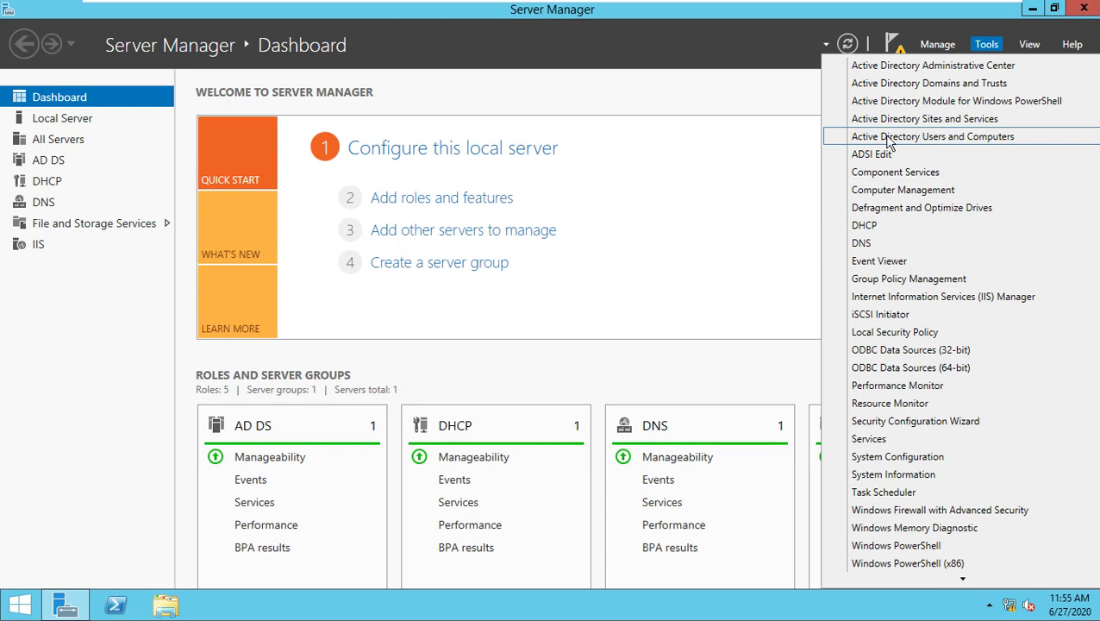
left_click(955, 138)
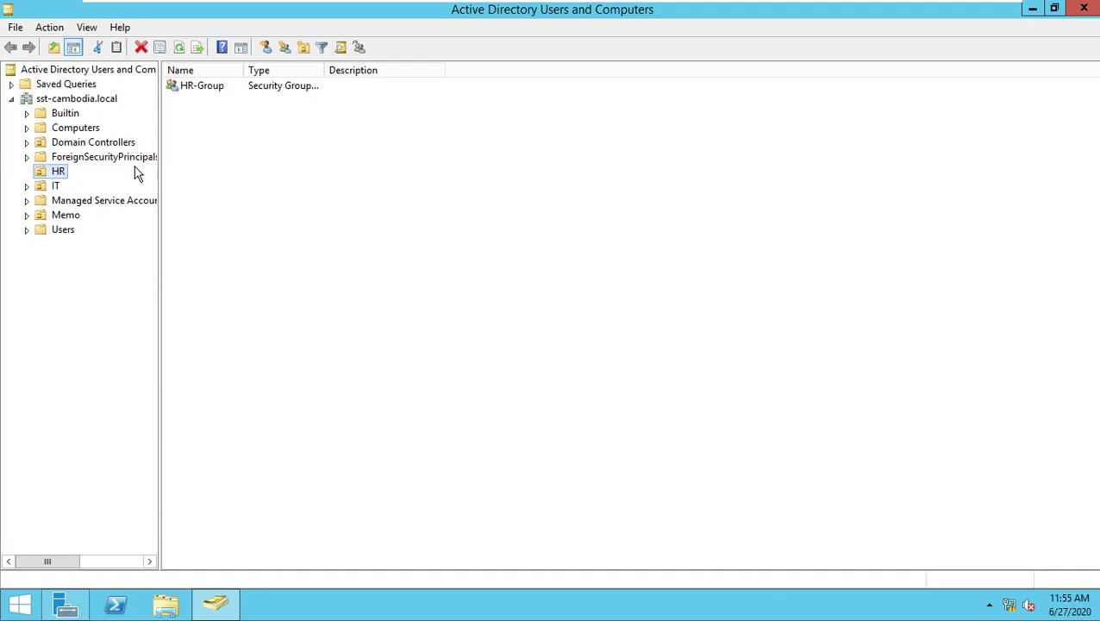
right_click(236, 138)
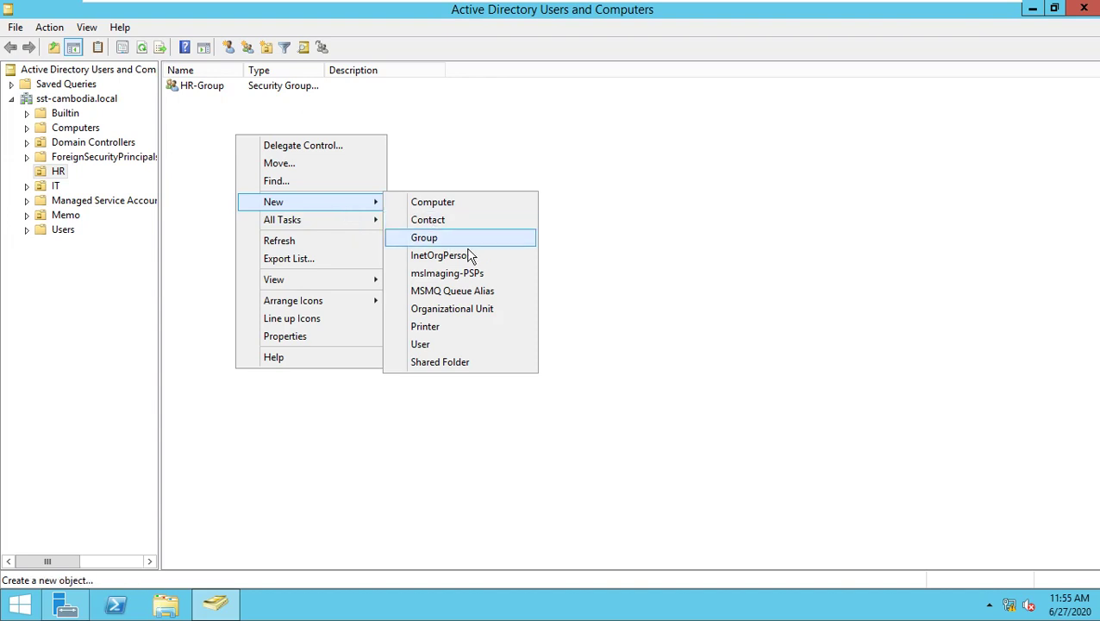
left_click(429, 345)
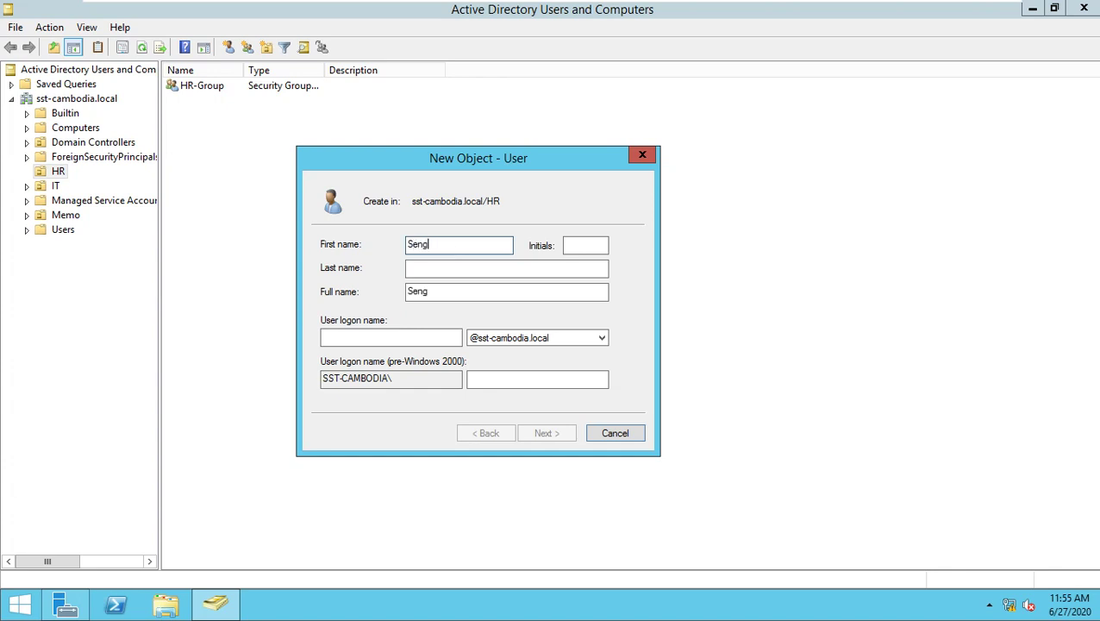
key("Tab")
key("Tab")
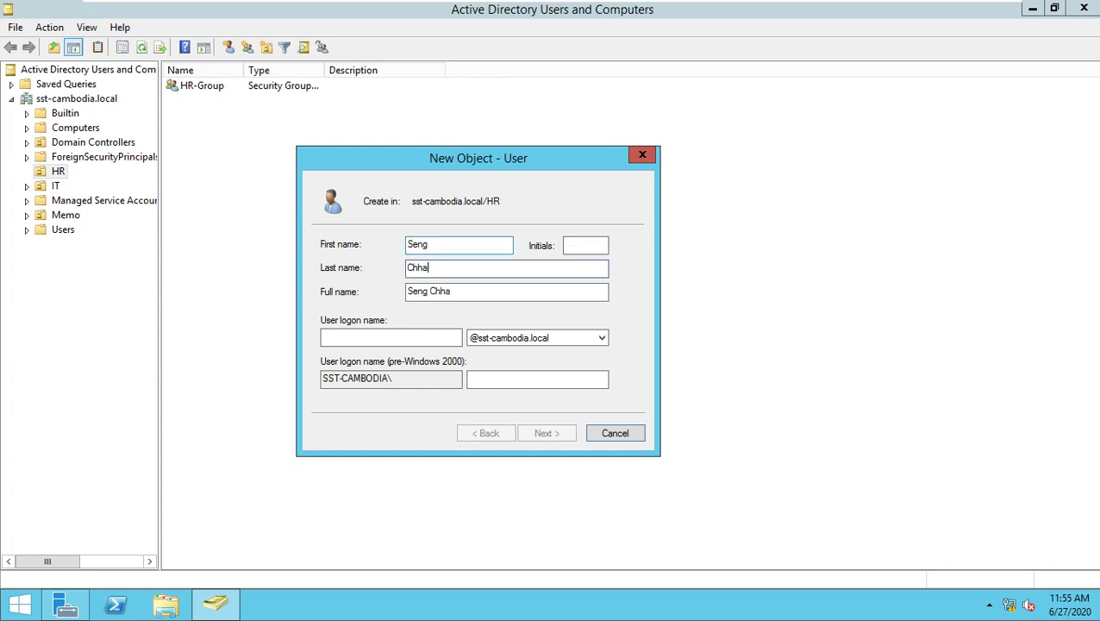
type("Chhannak")
key("Tab")
key("Tab")
type("se")
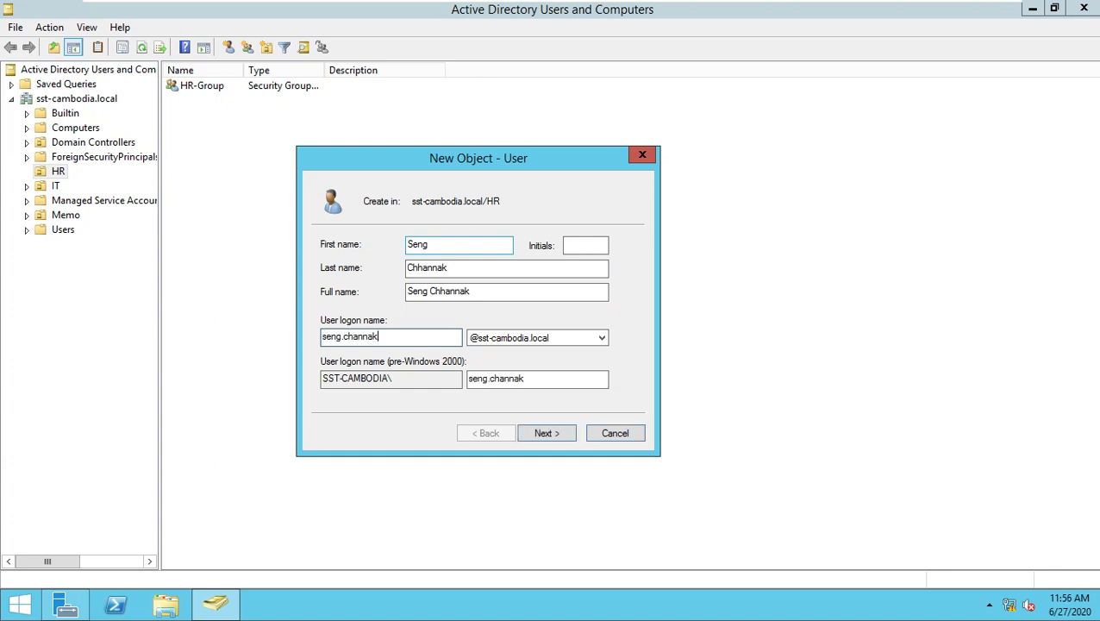
Confirm the new user's password and finish creating the account in HR.
left_click(552, 433)
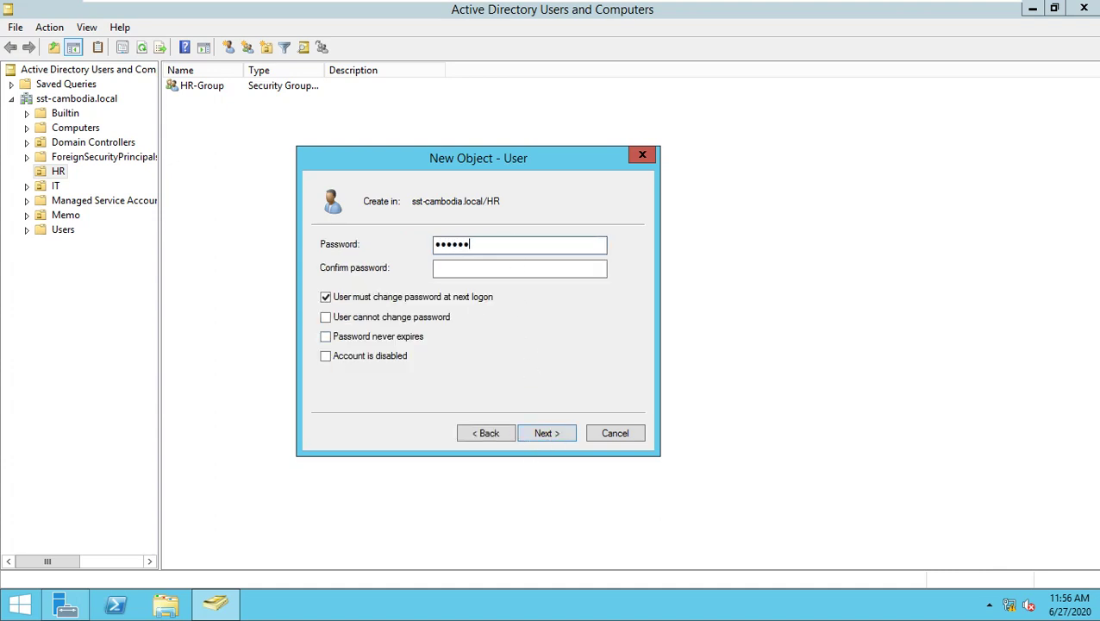
left_click(489, 270)
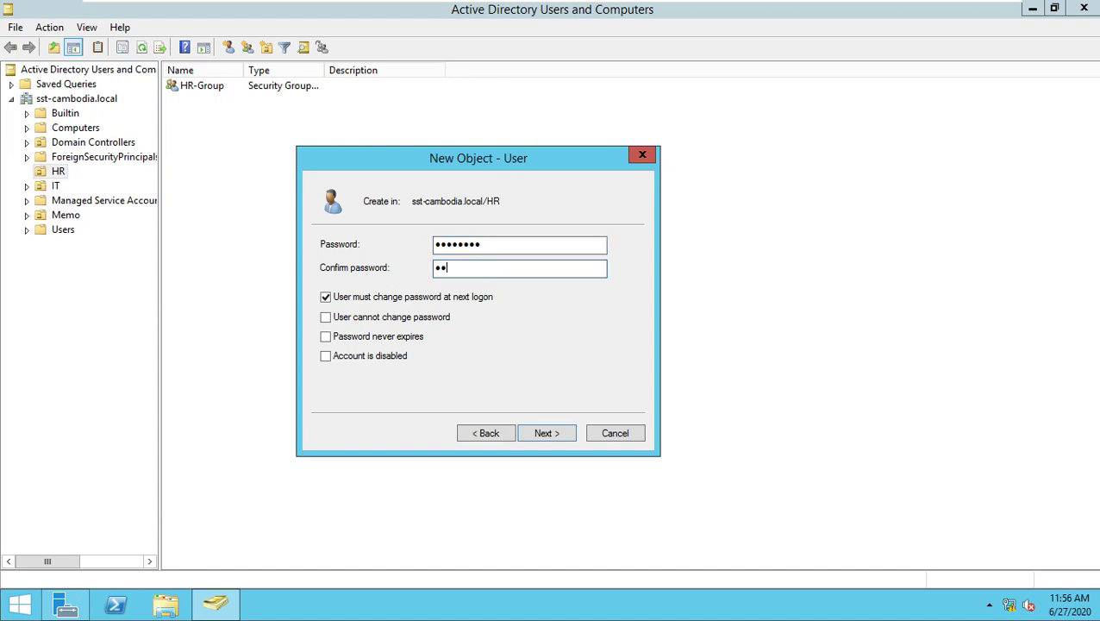
type("P@ssw0rd")
left_click(549, 434)
left_click(549, 434)
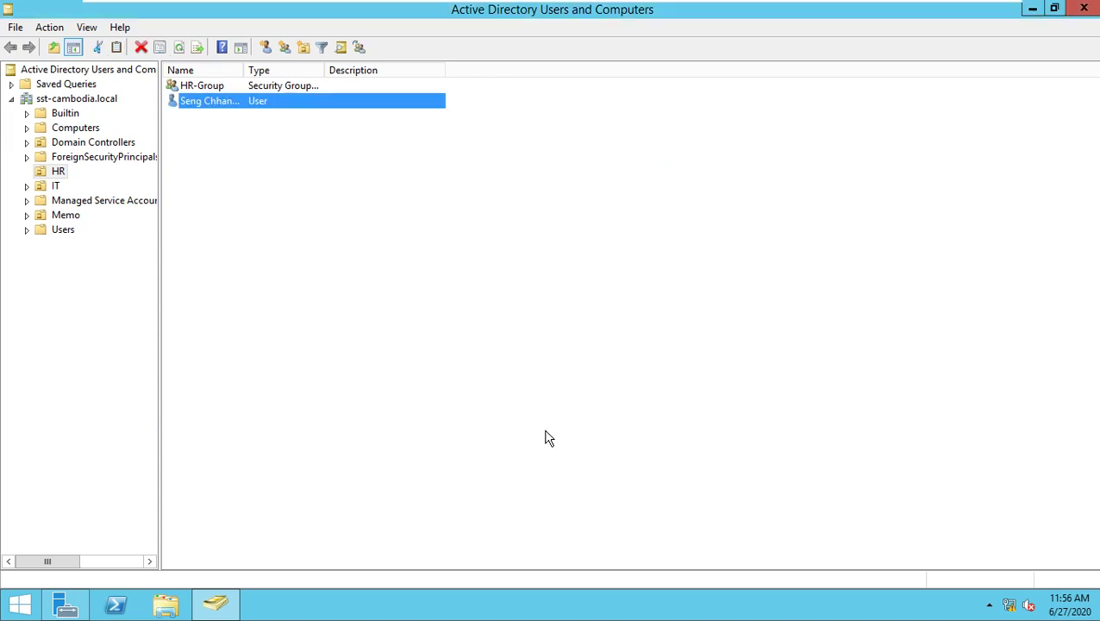
Add the new HR user to HR-Group from its Member Of properties.
left_click(218, 130)
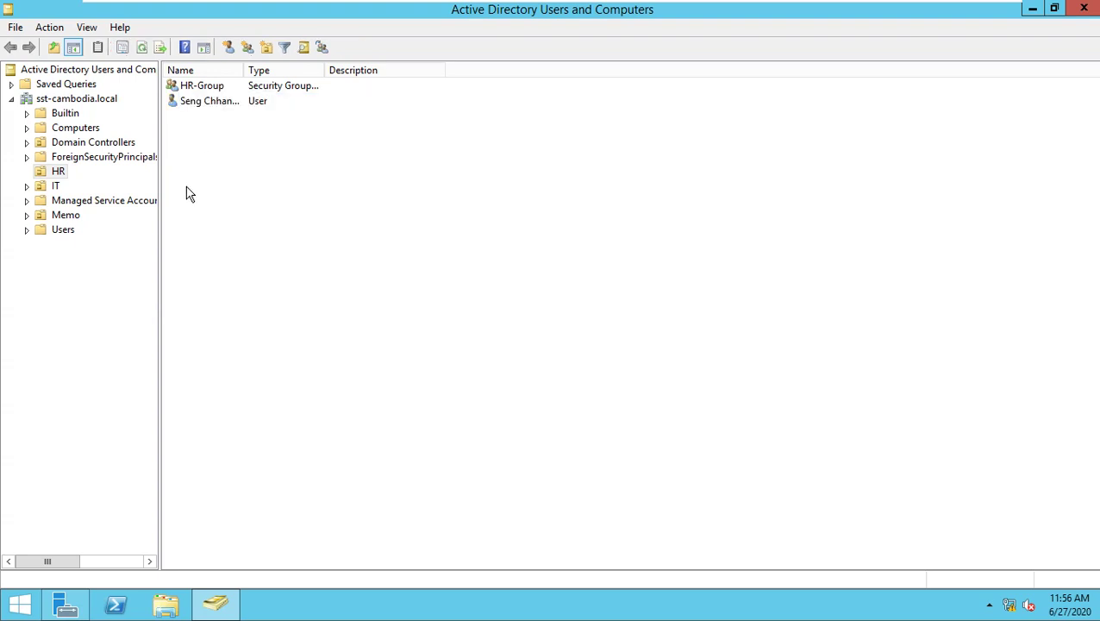
double_click(209, 101)
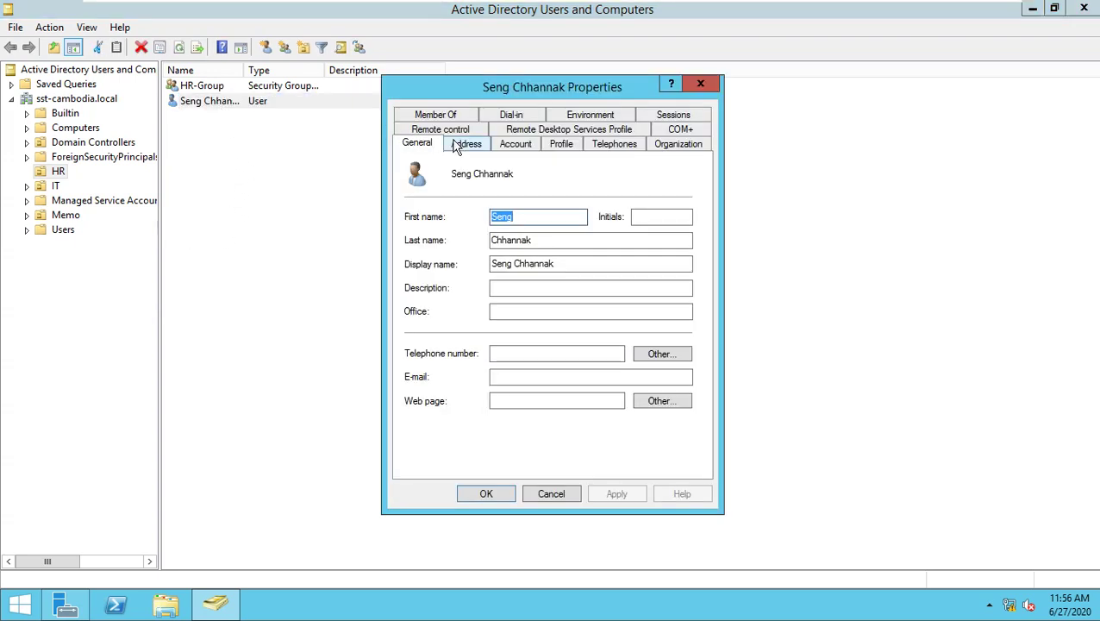
left_click(455, 115)
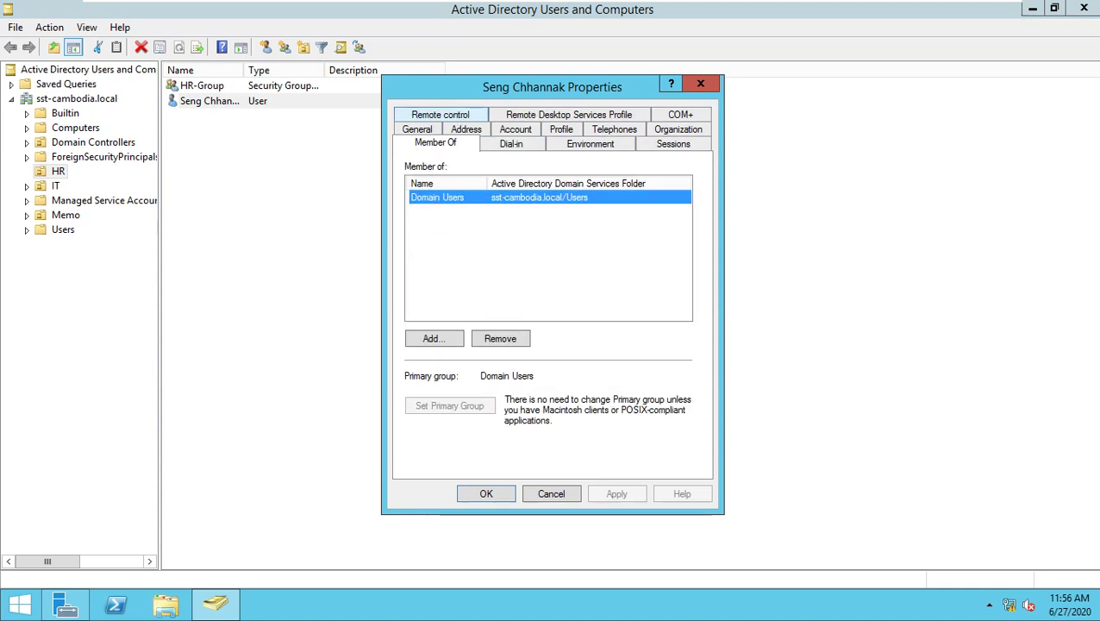
left_click(442, 340)
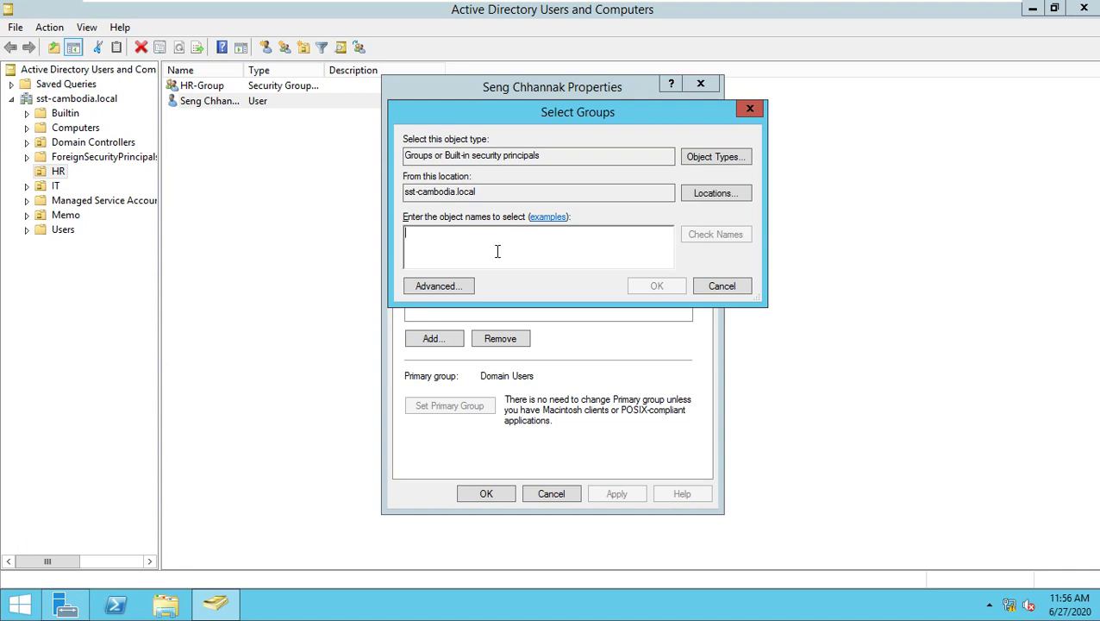
type("HR-group")
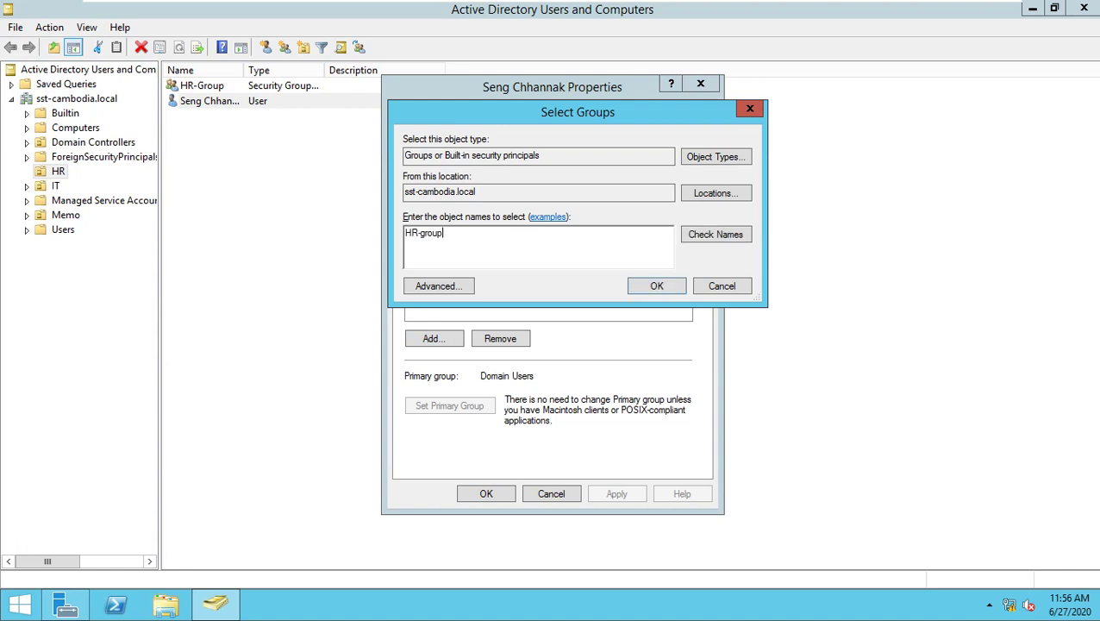
key("Return")
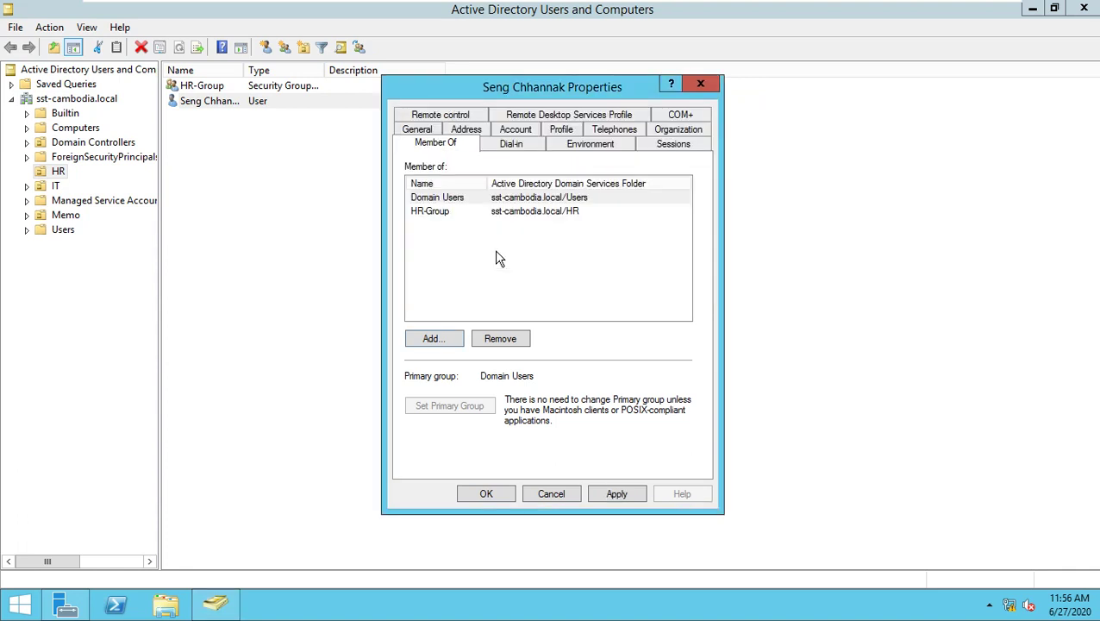
left_click(494, 500)
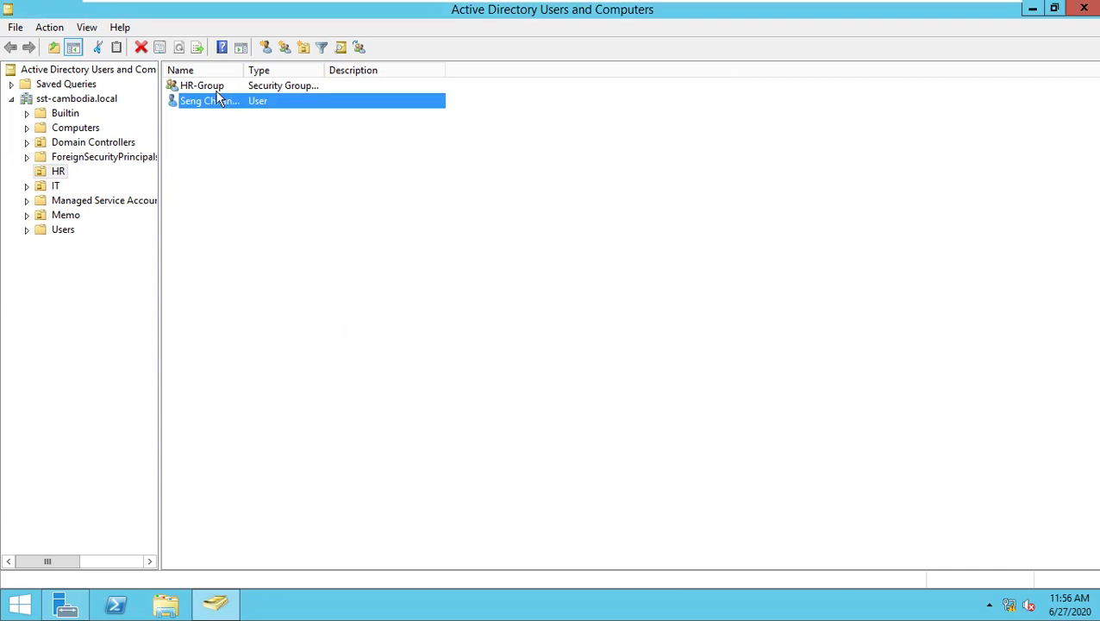
Check HR-Group's Members list and close its properties with OK.
double_click(214, 90)
left_click(457, 114)
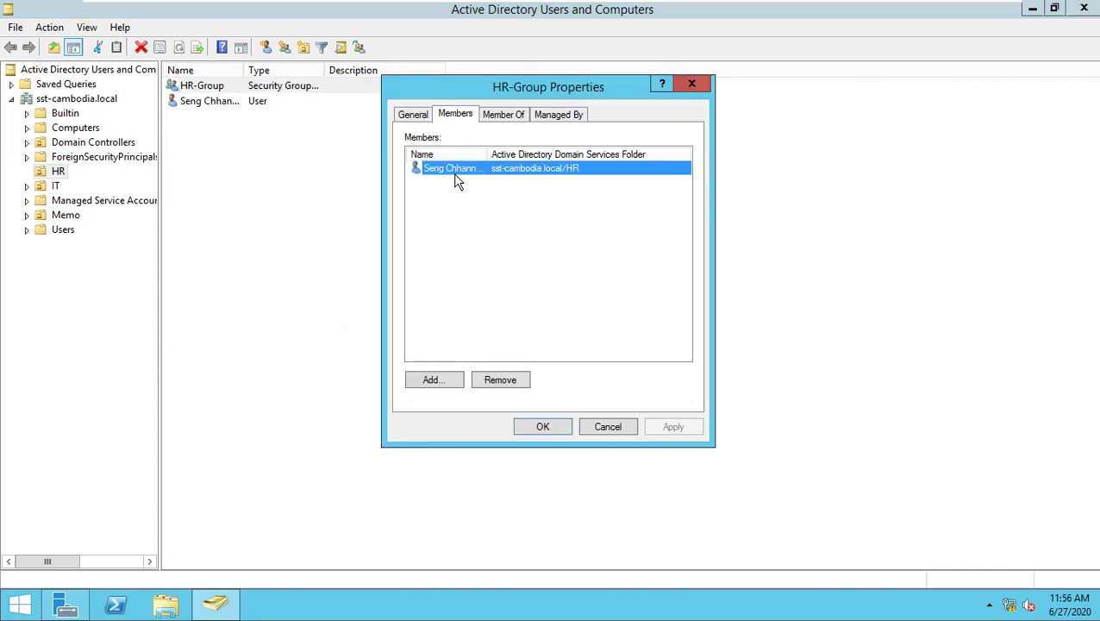
left_click(541, 426)
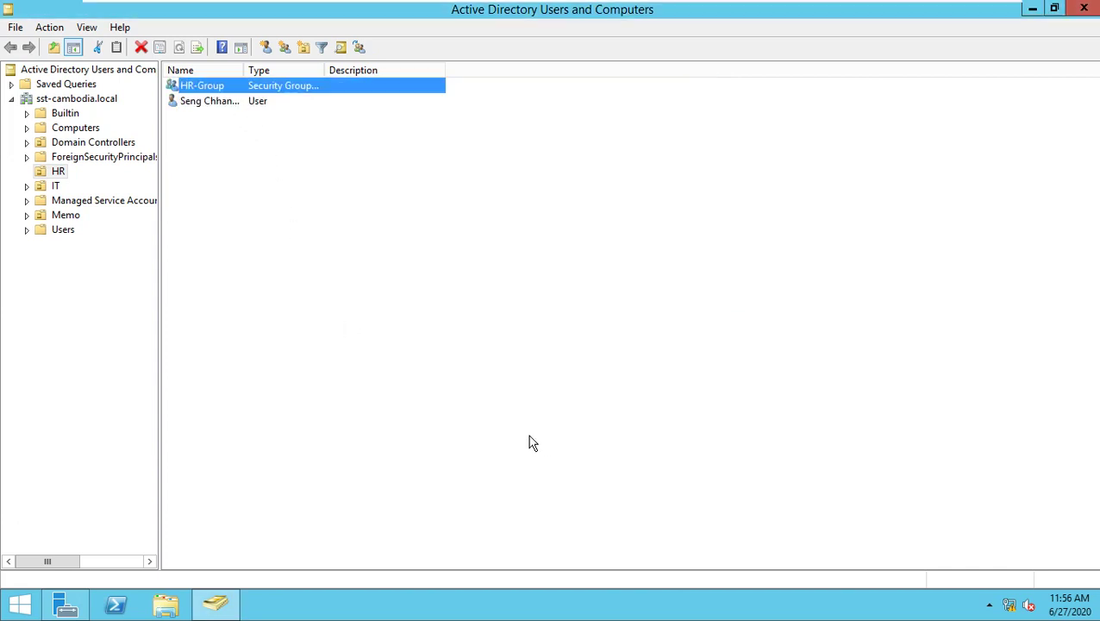
Add a group named IT-Group, Global scope and Security type, to the empty IT unit.
left_click(56, 186)
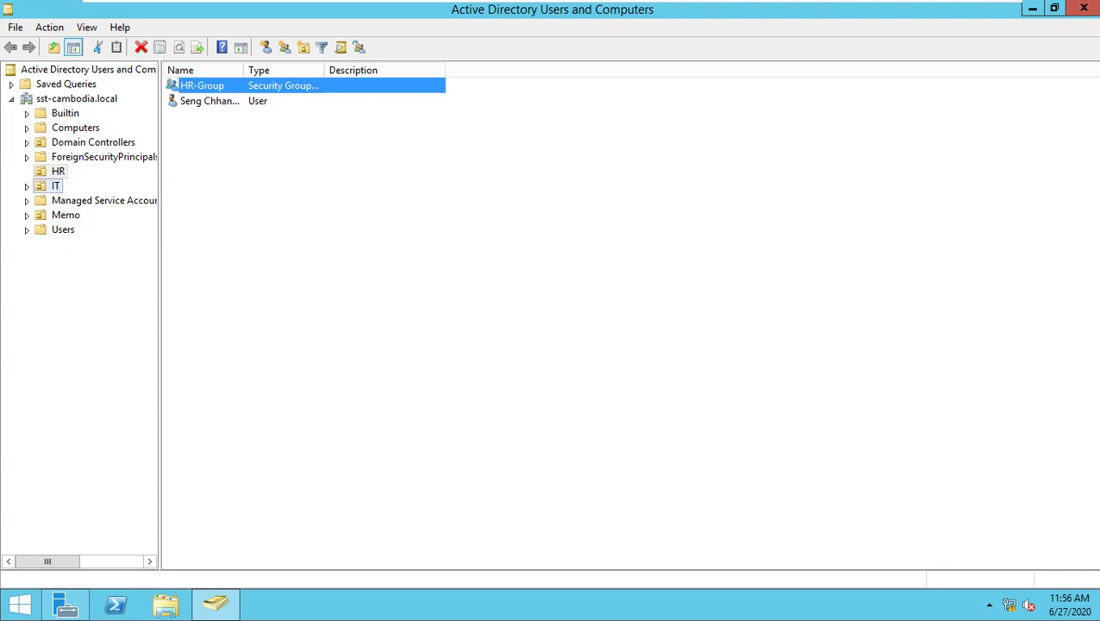
right_click(285, 125)
mouse_move(381, 183)
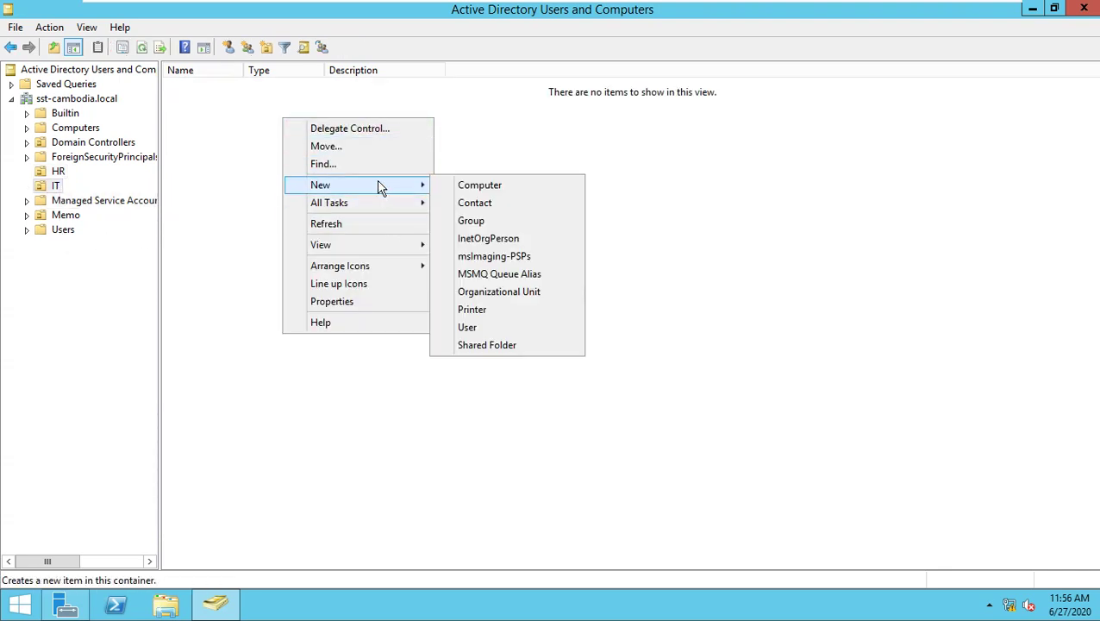
left_click(498, 221)
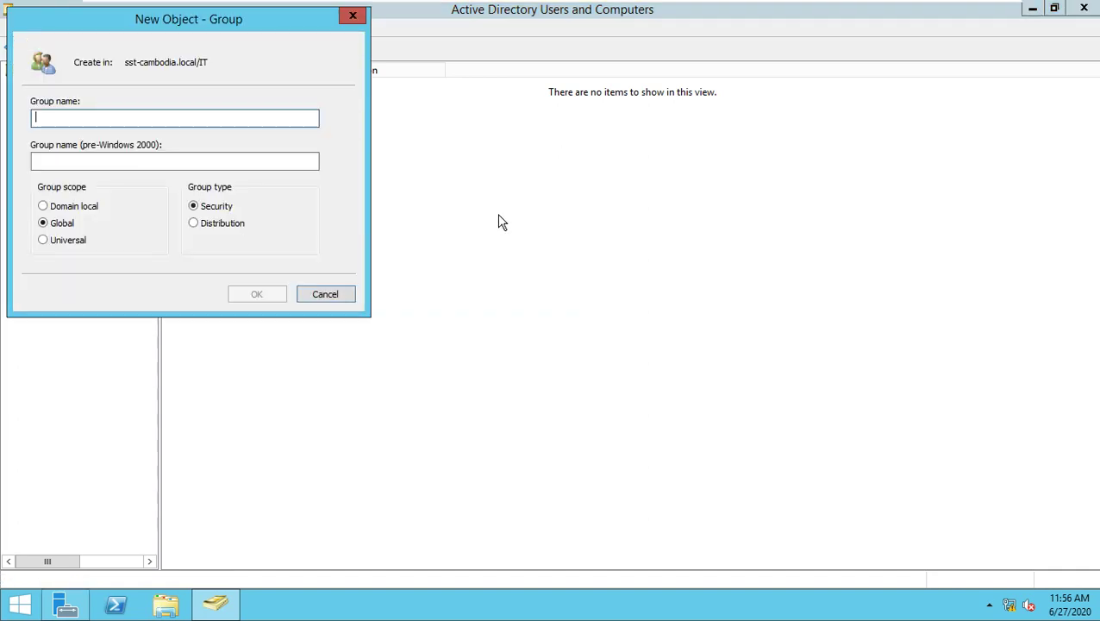
type("IT-")
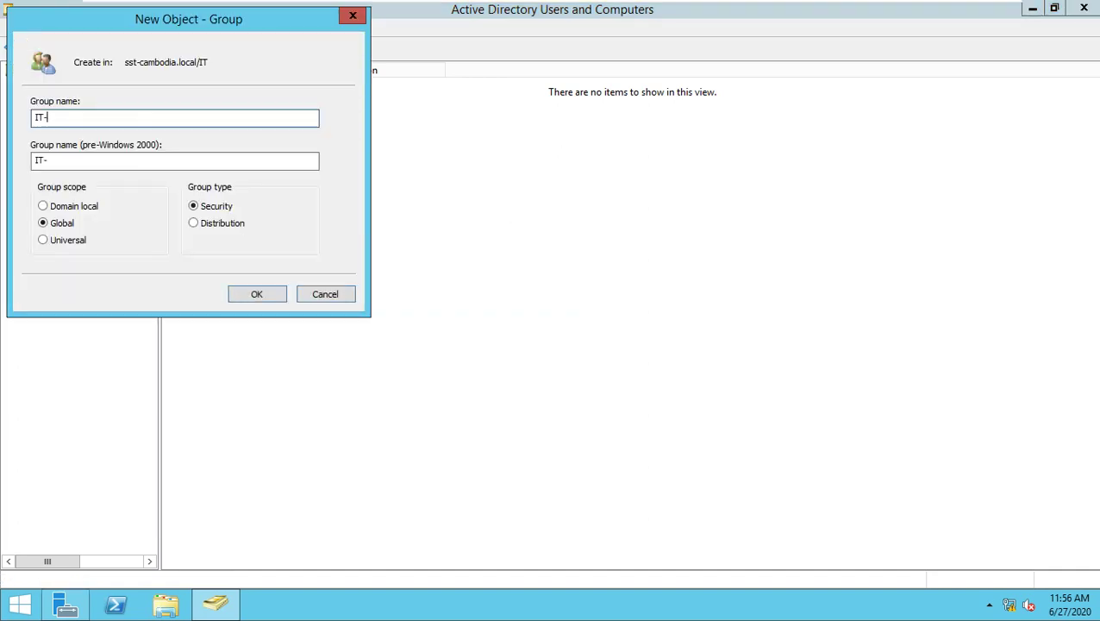
type("Group")
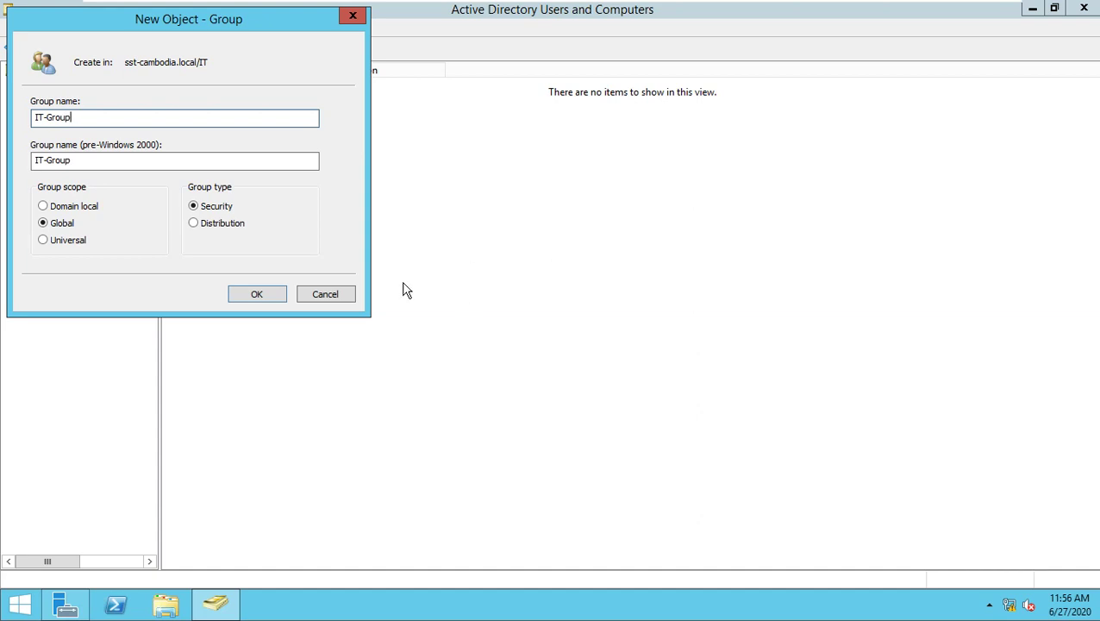
left_click(247, 298)
Start a new user in the IT OU and enter the user's first, last and logon names.
right_click(227, 171)
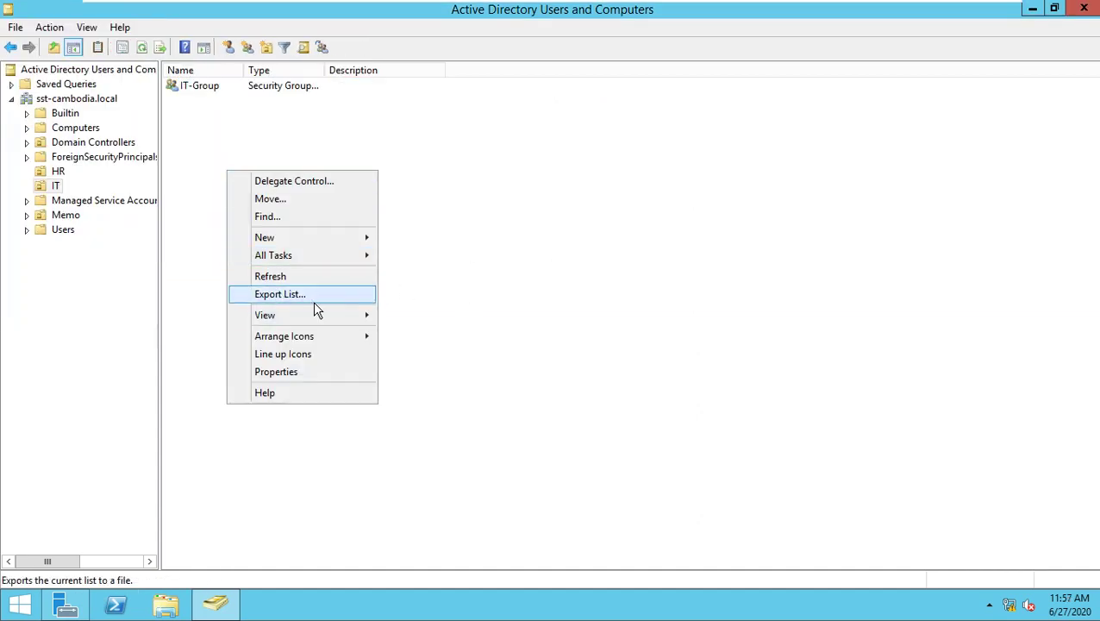
mouse_move(324, 241)
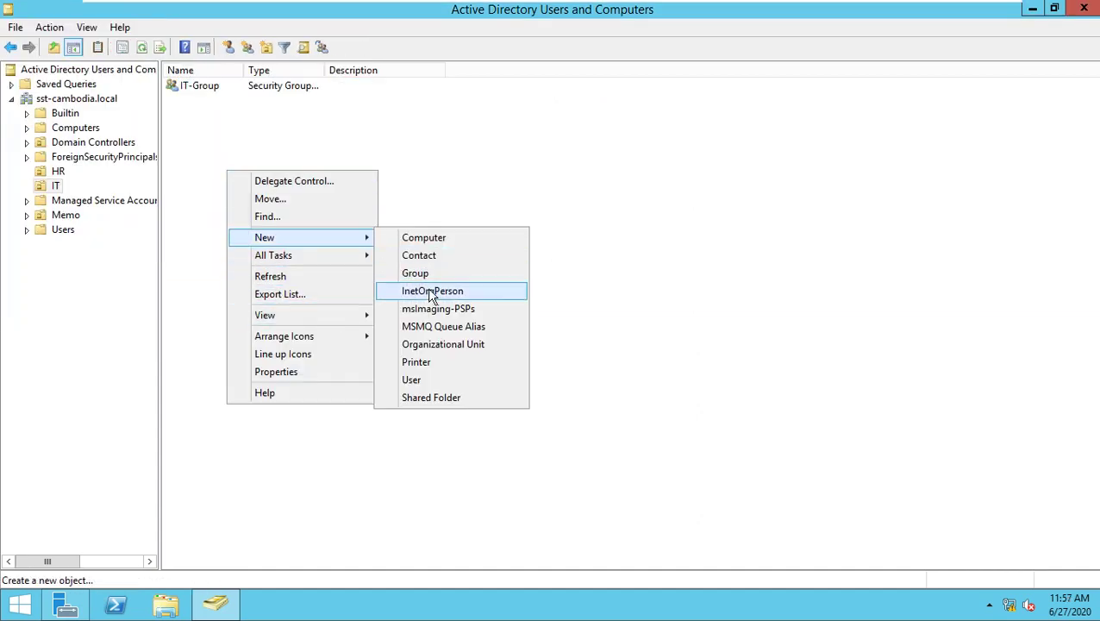
left_click(417, 381)
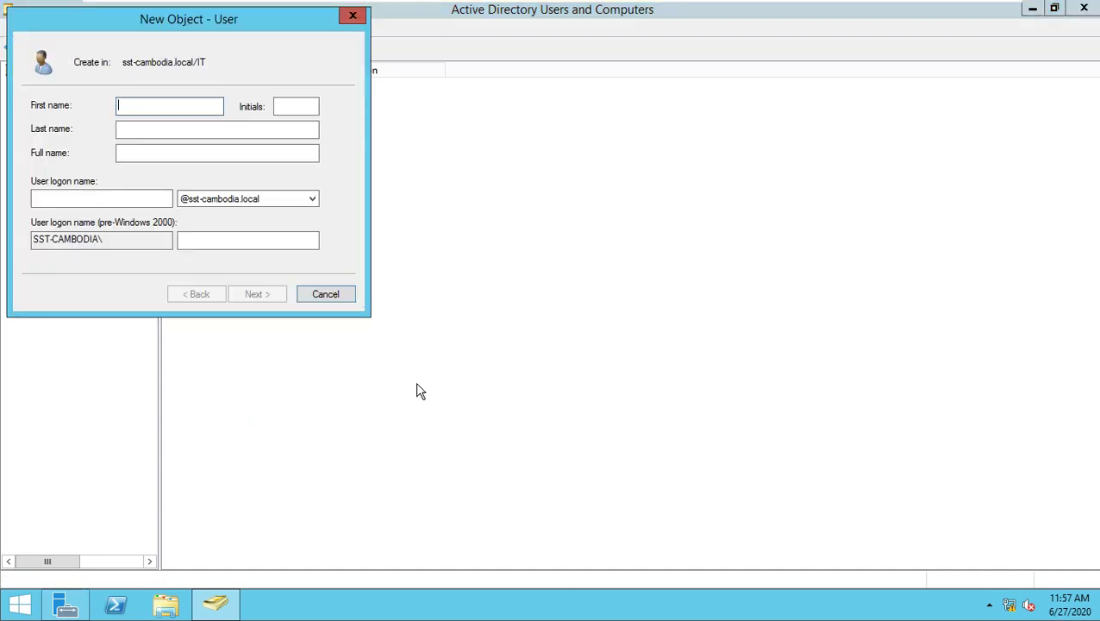
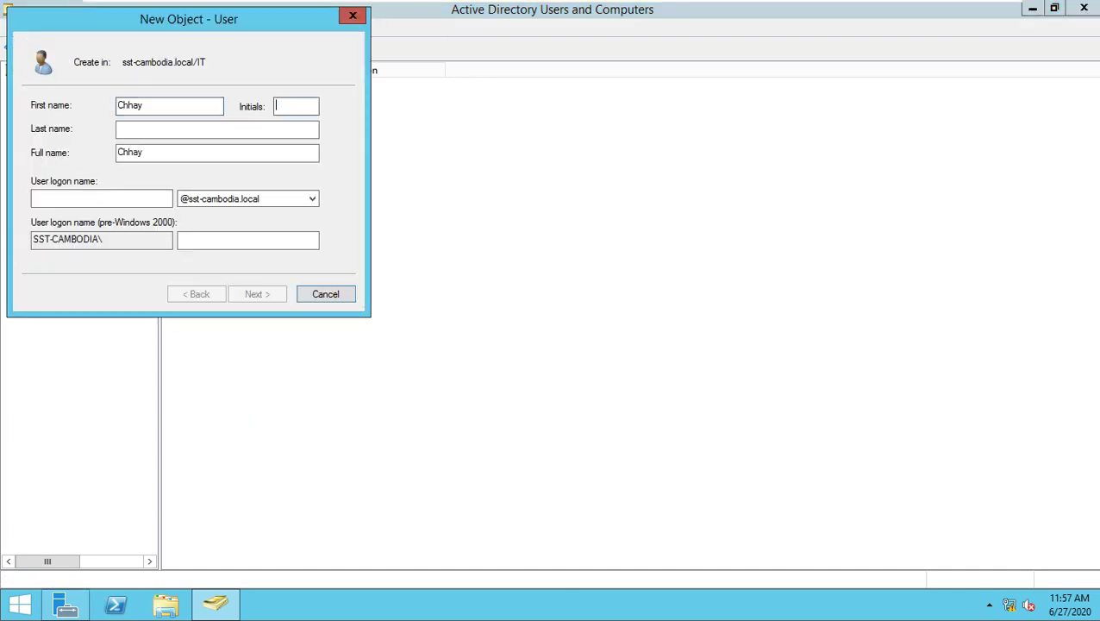
key("Tab")
key("Tab")
key("Tab")
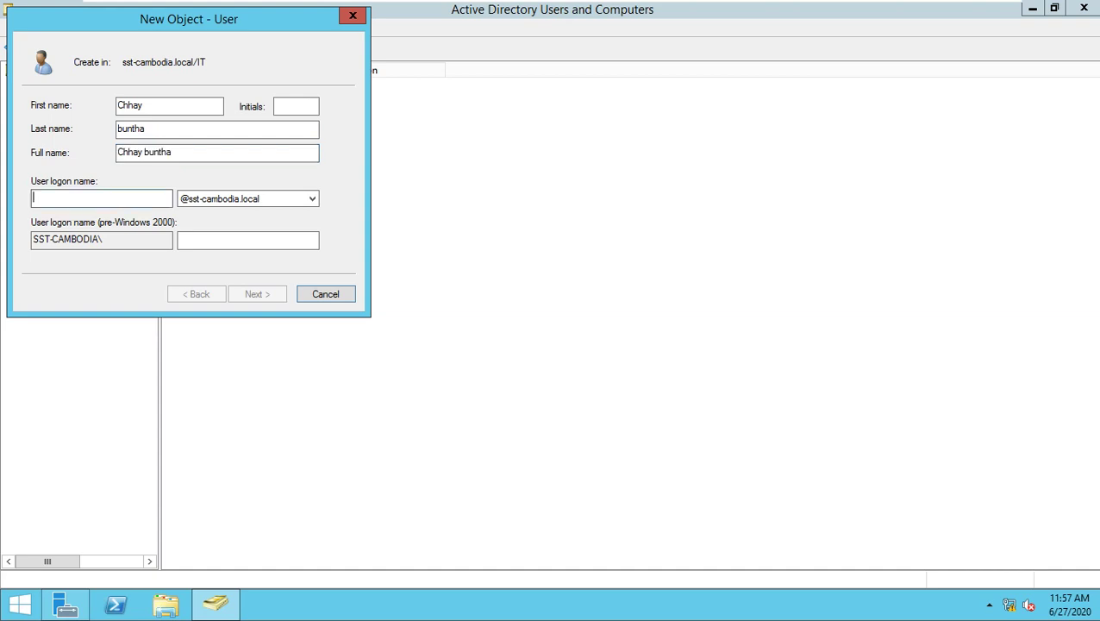
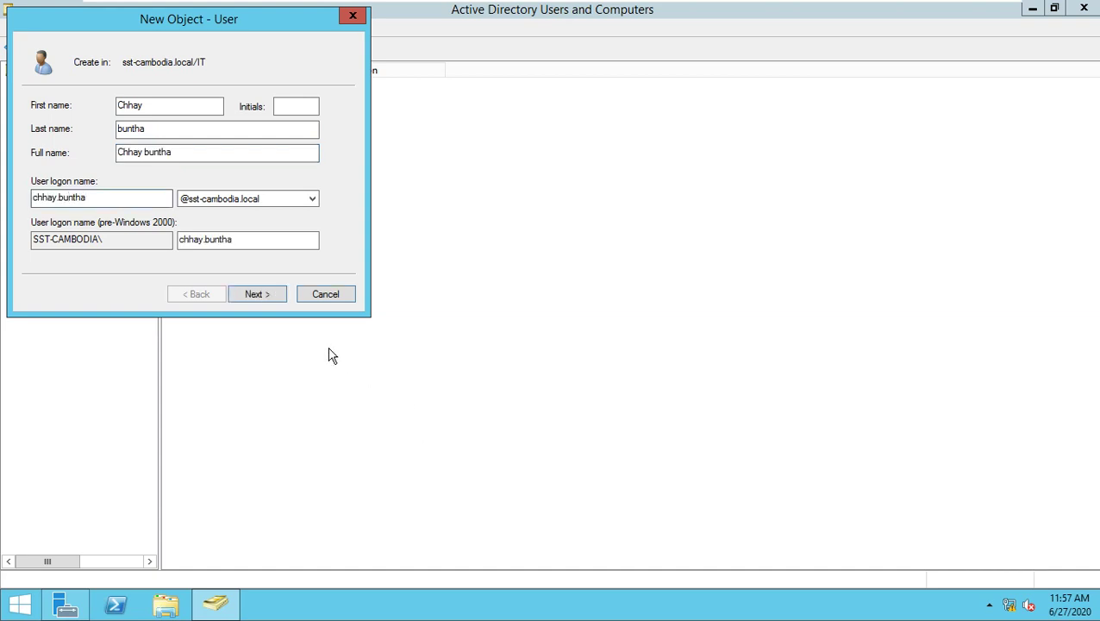
left_click(275, 295)
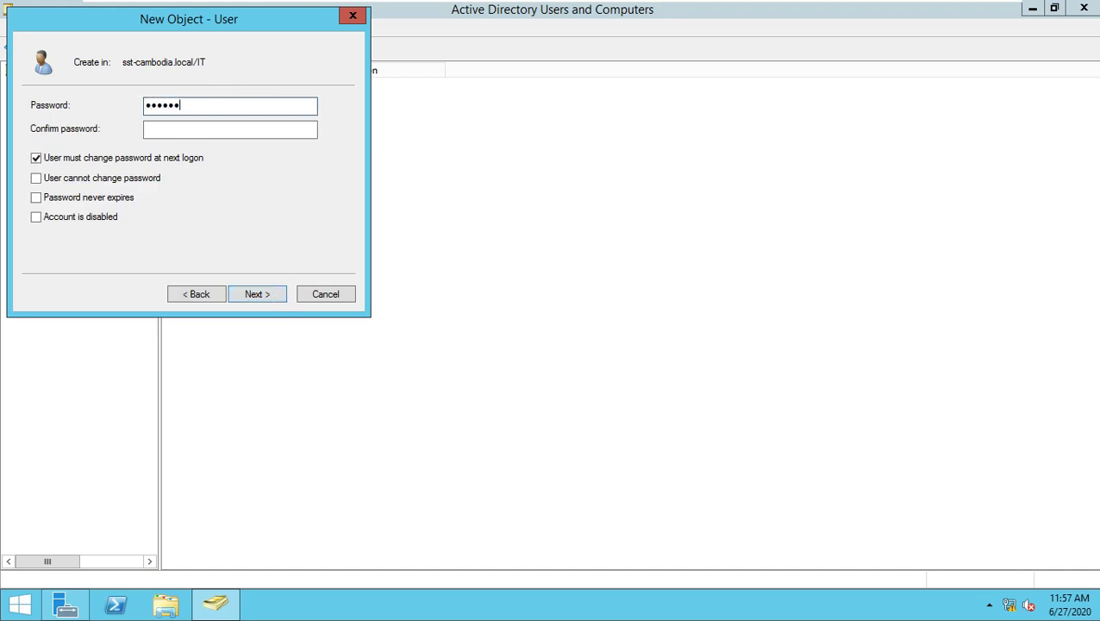
Enter and confirm the account password, then complete the new user.
left_click(150, 131)
type("P")
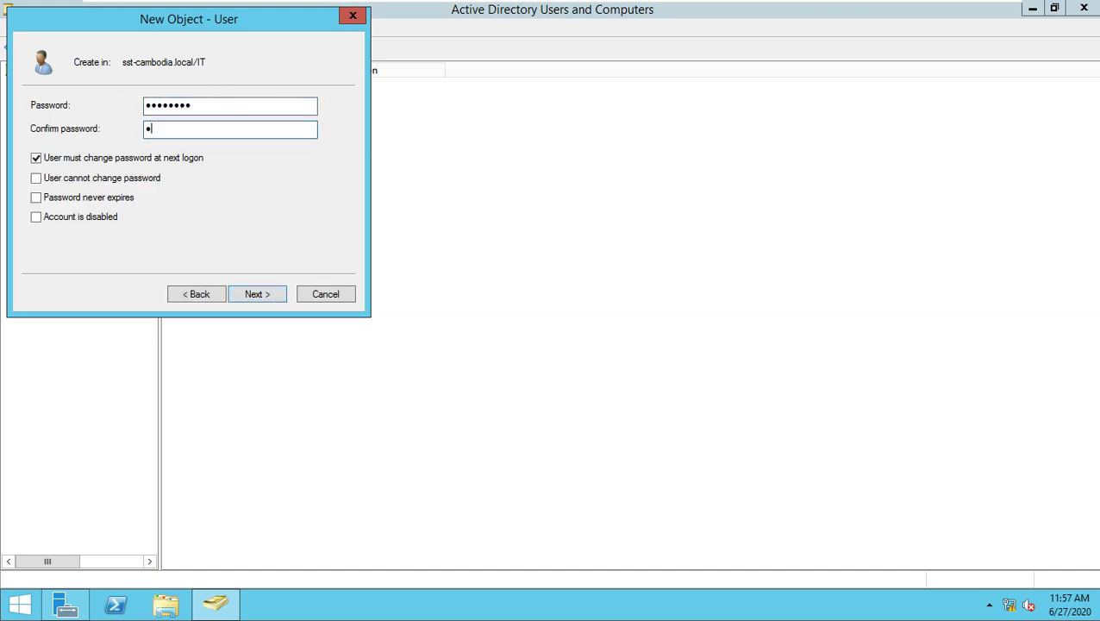
type("@ssw0rd")
left_click(247, 294)
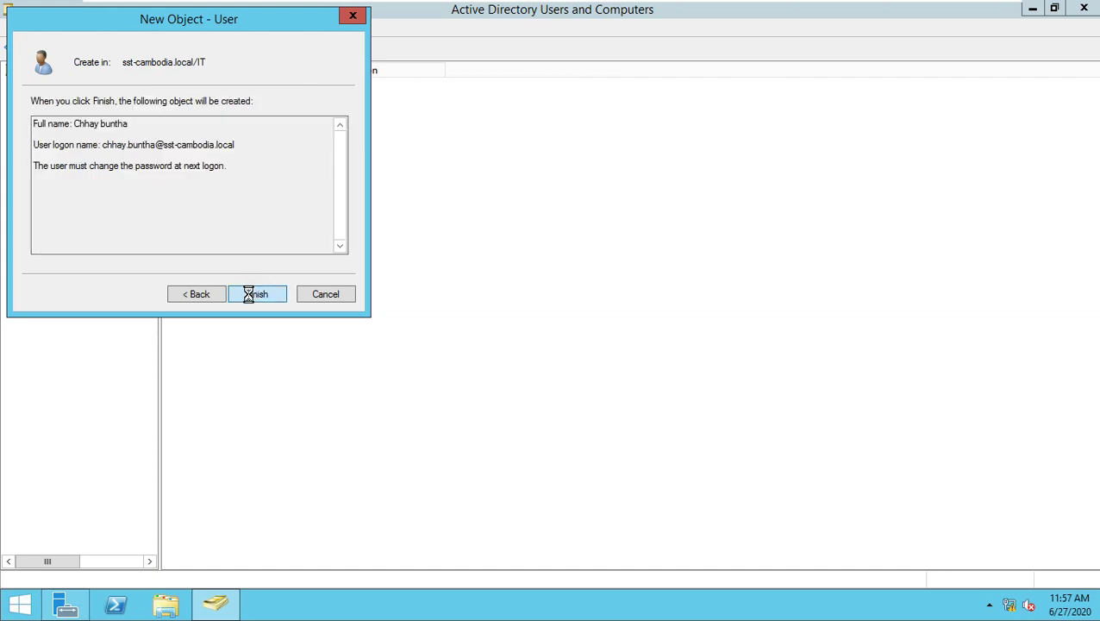
left_click(249, 294)
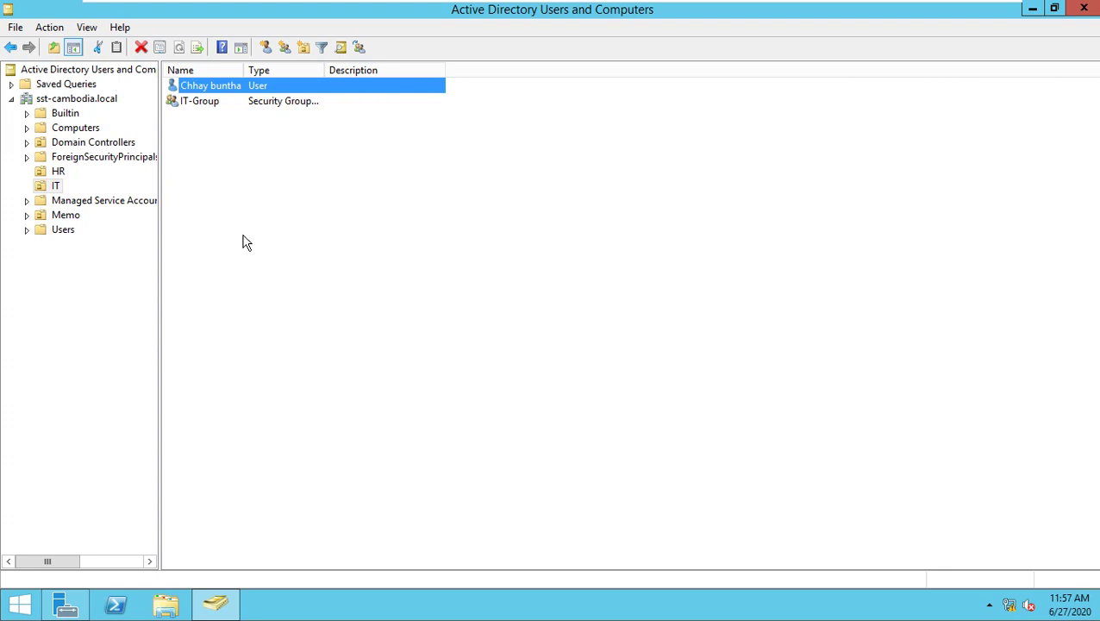
Create a folder named ShareFolder on Local Disk (C:) and open it.
left_click(164, 604)
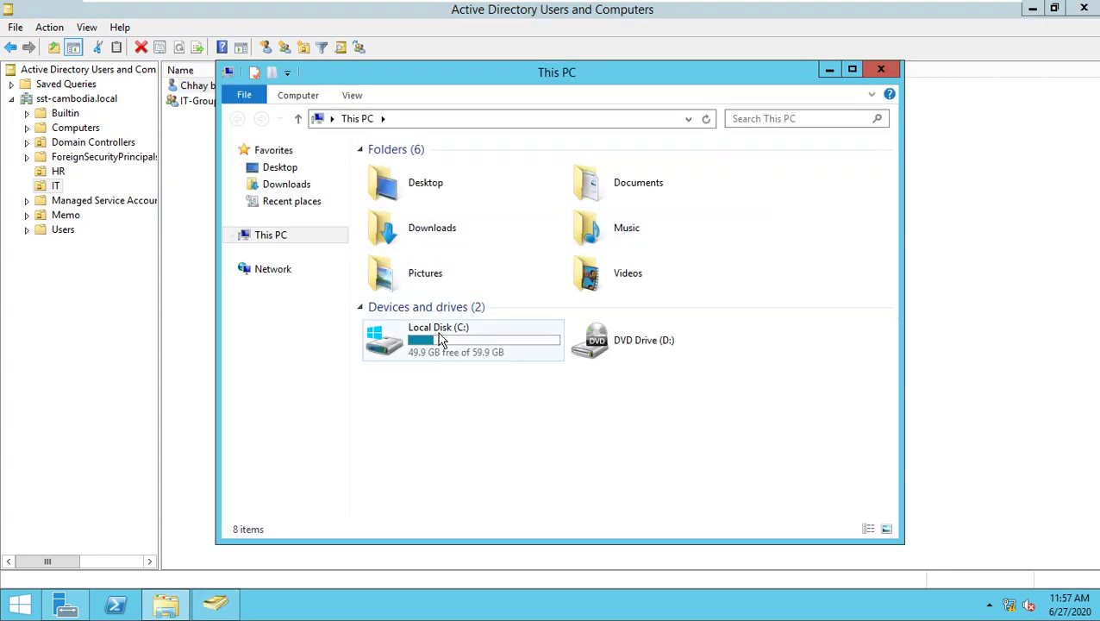
double_click(438, 337)
right_click(424, 293)
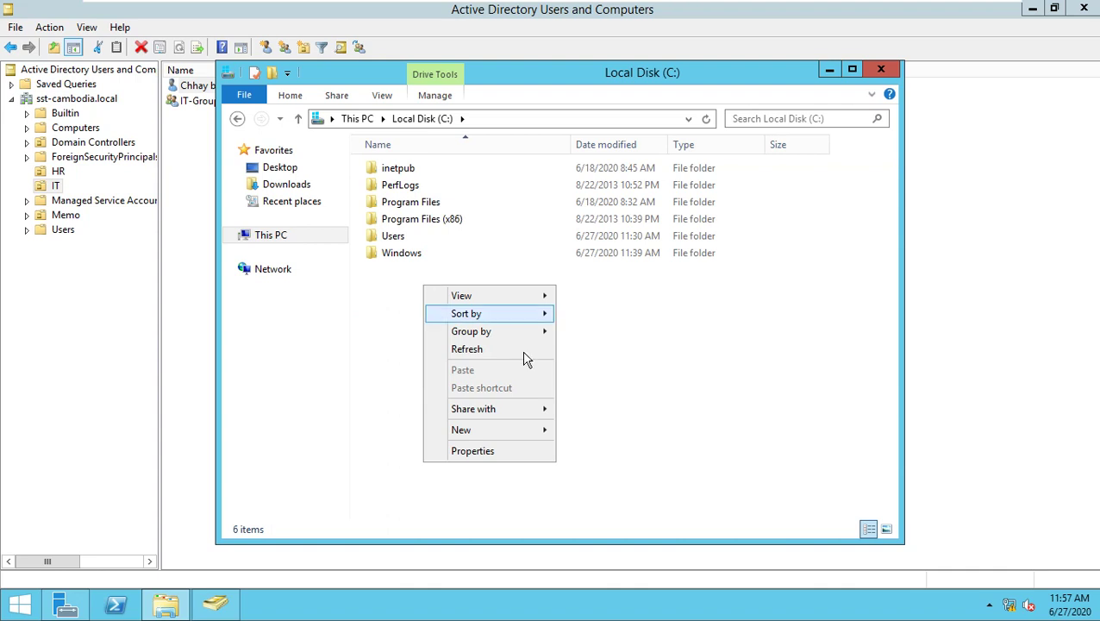
mouse_move(518, 435)
left_click(567, 433)
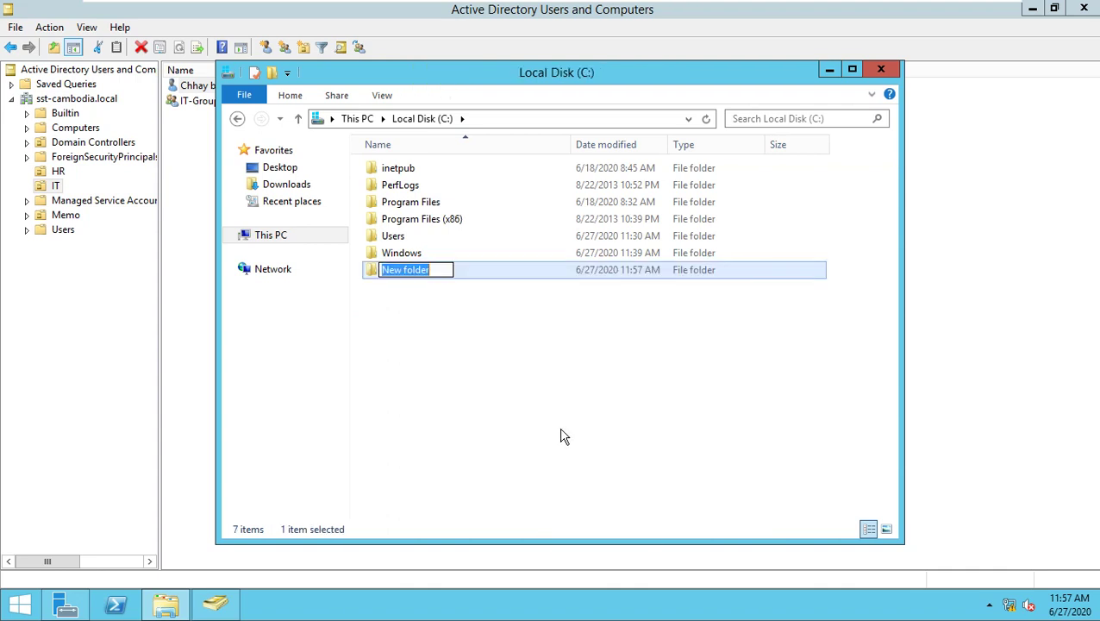
type("Share")
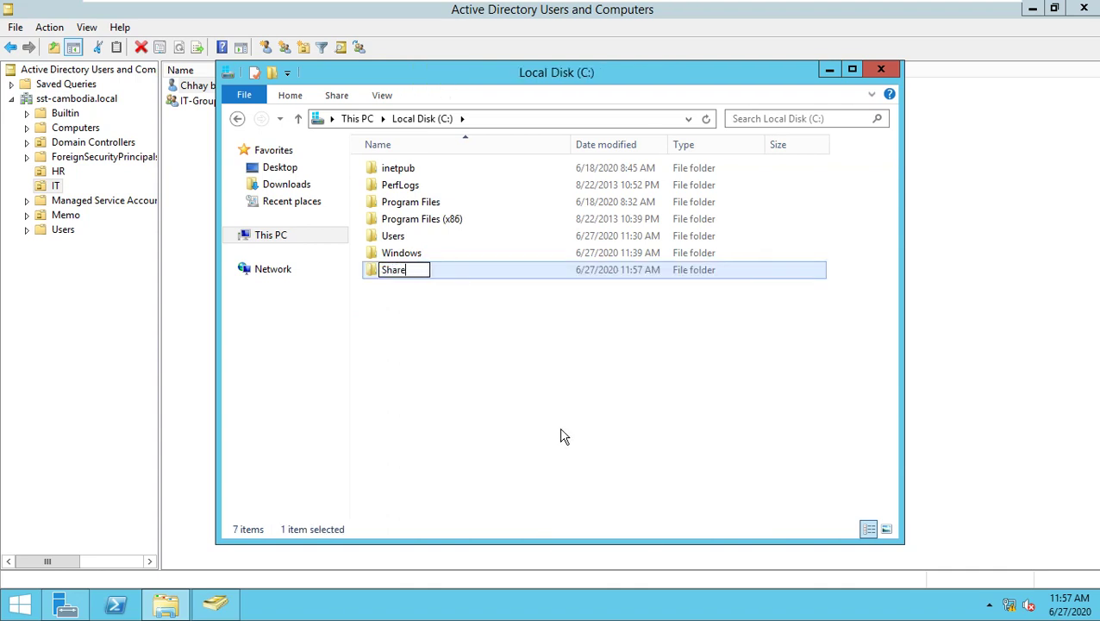
type("Folder")
key("Return")
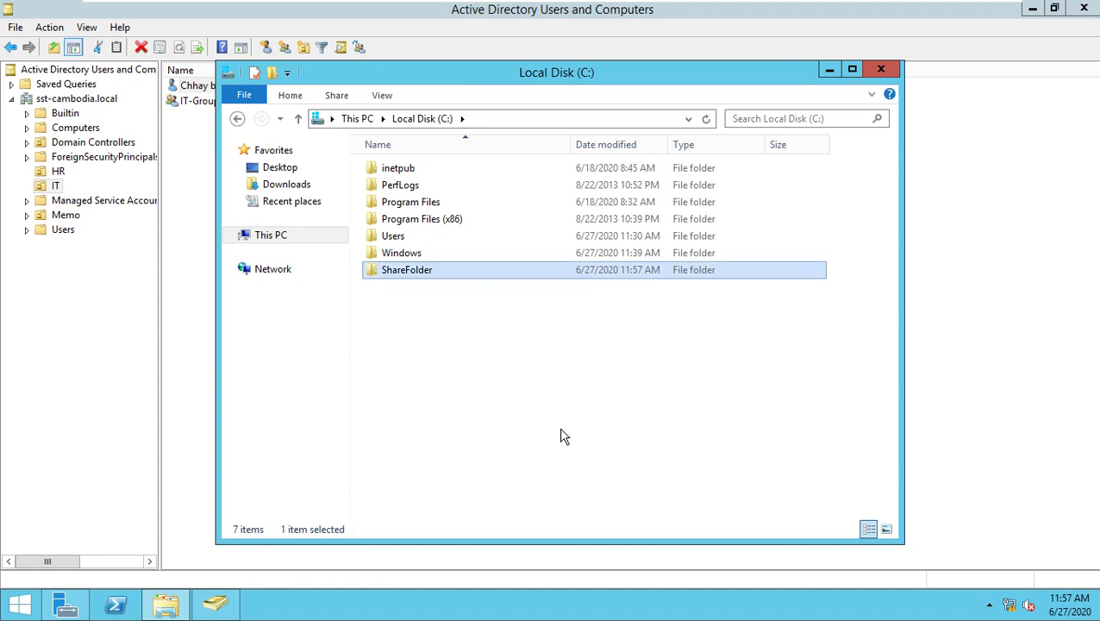
key("Return")
Create the HR-Folder and IT-Folder subfolders inside ShareFolder.
right_click(536, 202)
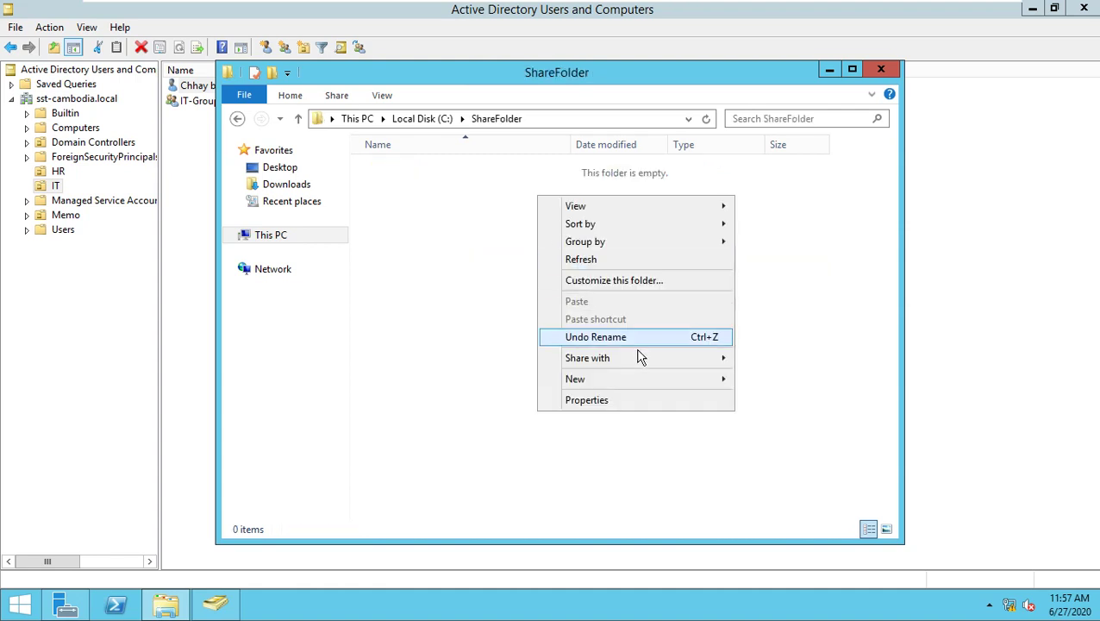
mouse_move(642, 380)
left_click(744, 382)
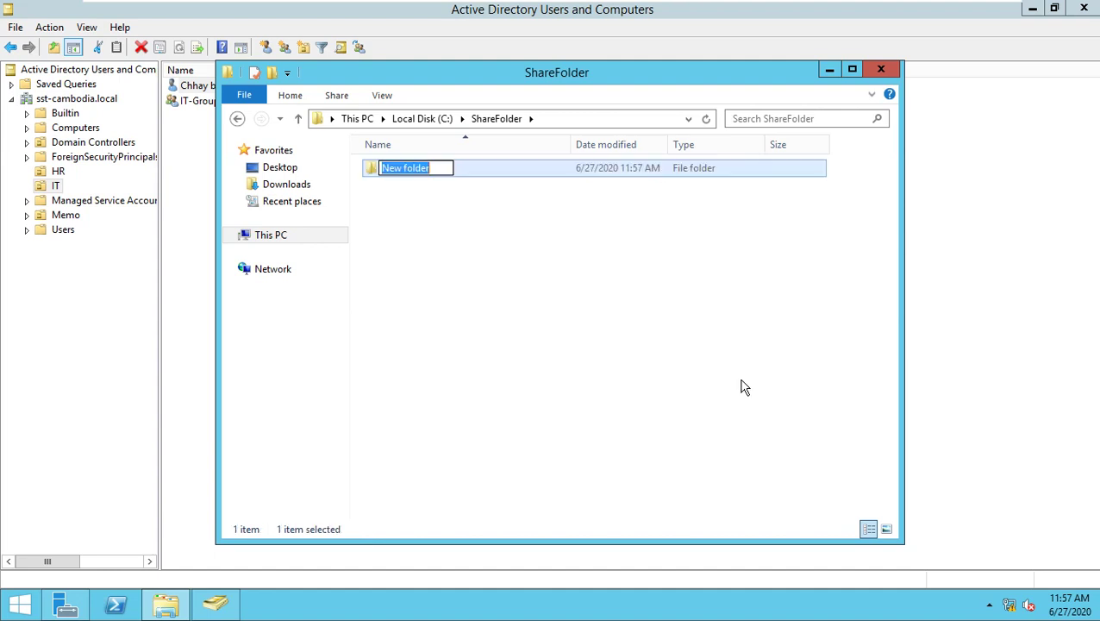
type("HR-")
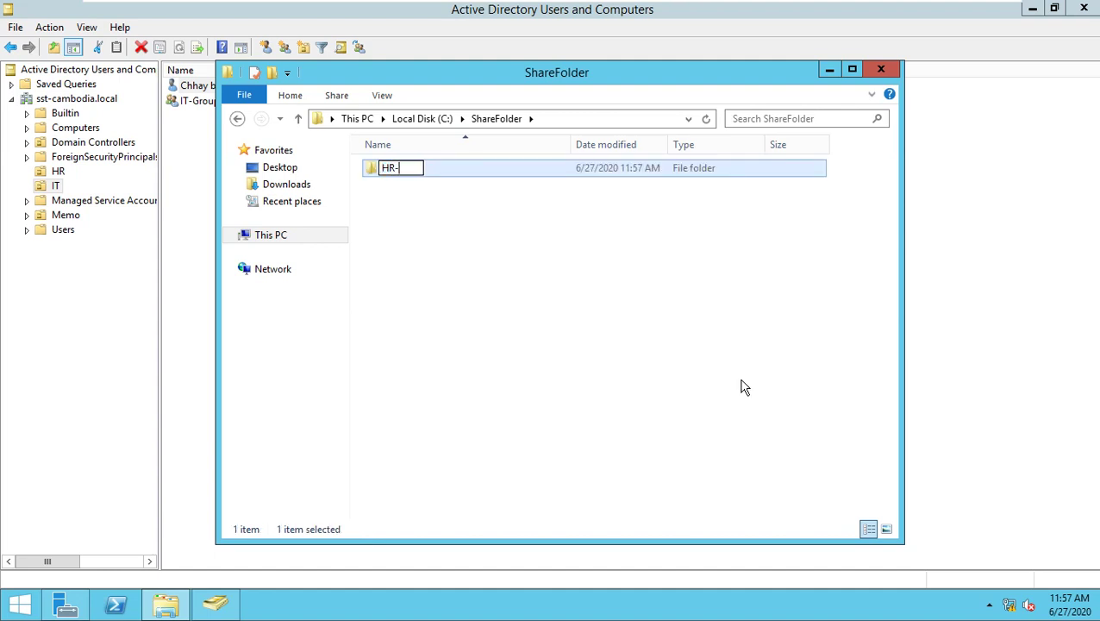
type("Folder")
key("Return")
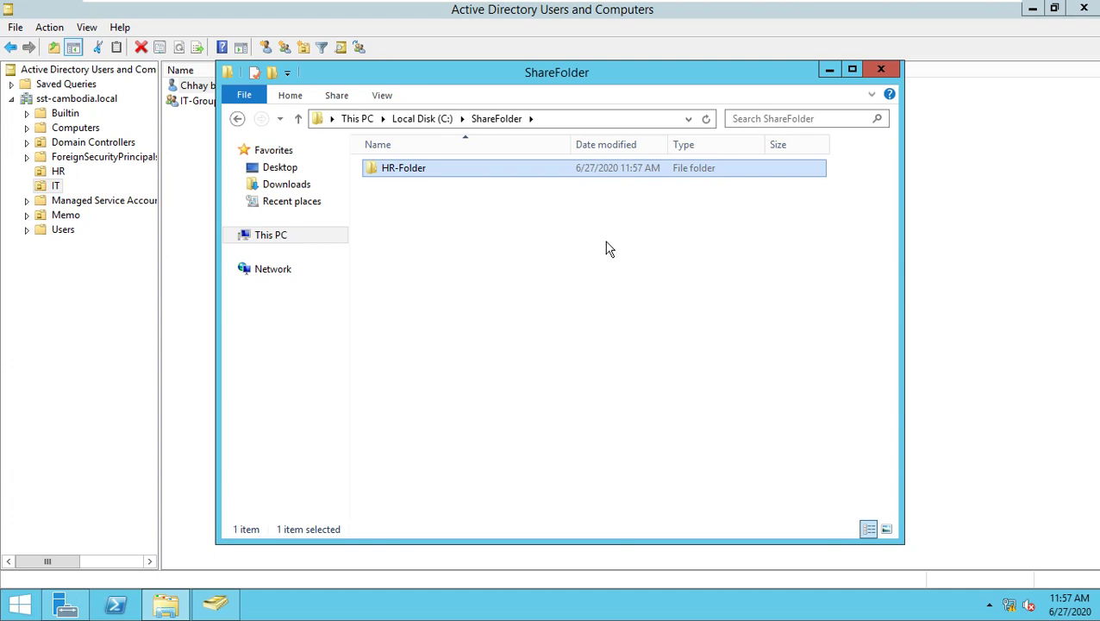
right_click(589, 449)
mouse_move(579, 453)
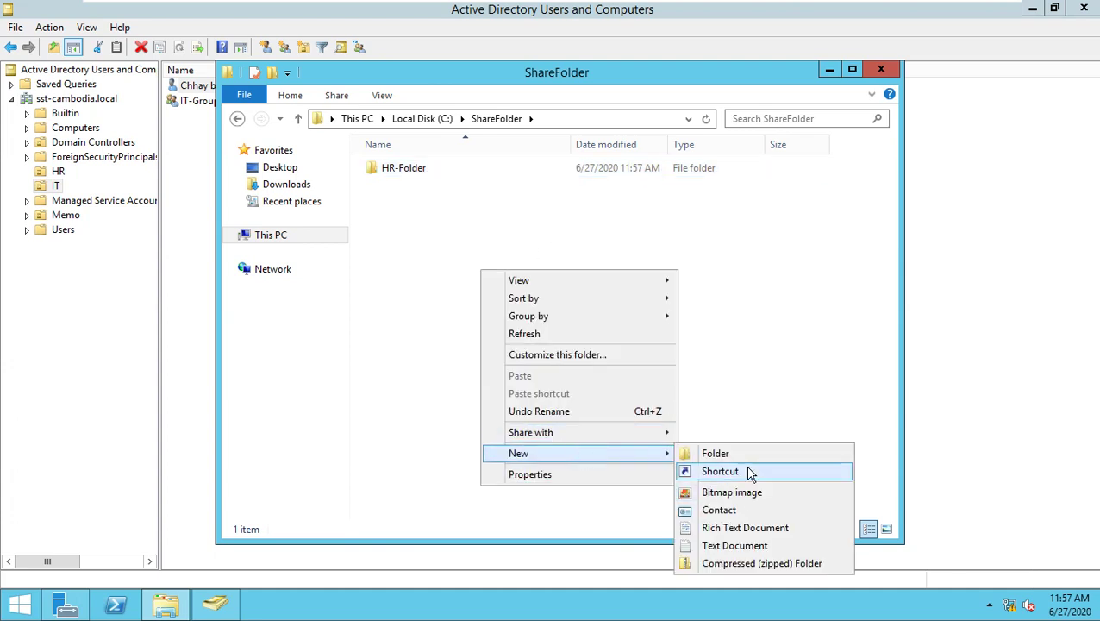
left_click(741, 454)
type("IT")
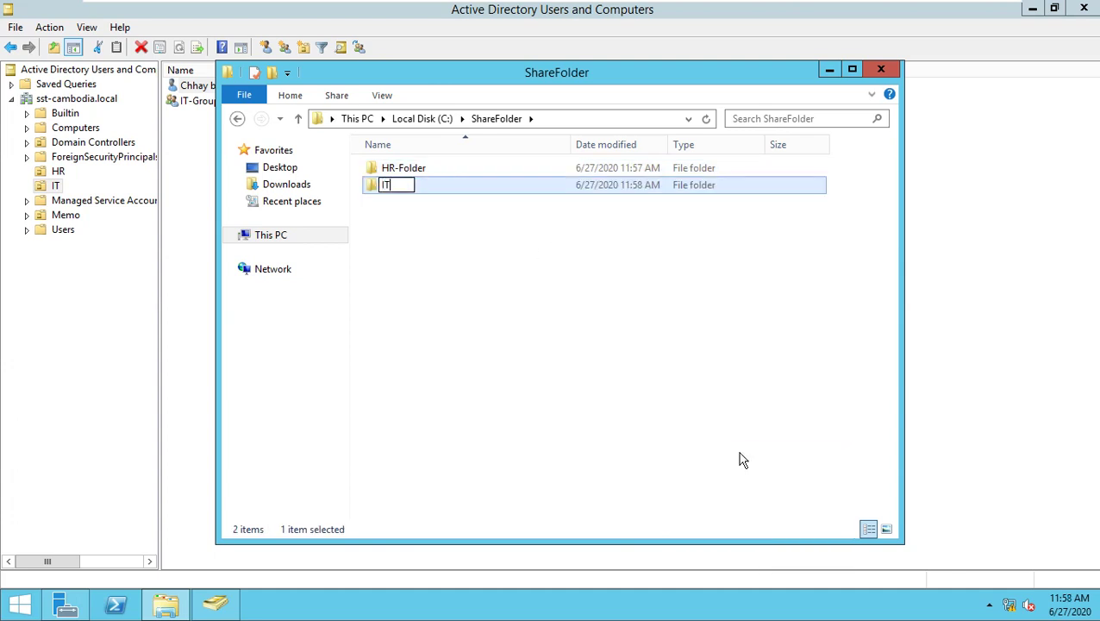
type("-Folder")
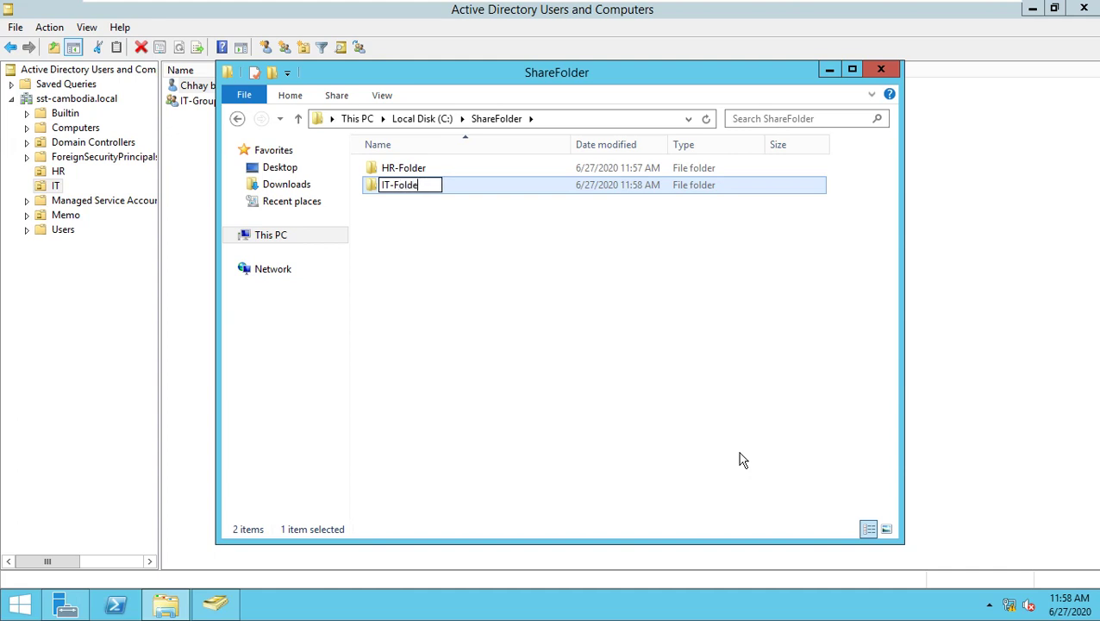
key("Return")
left_click(604, 374)
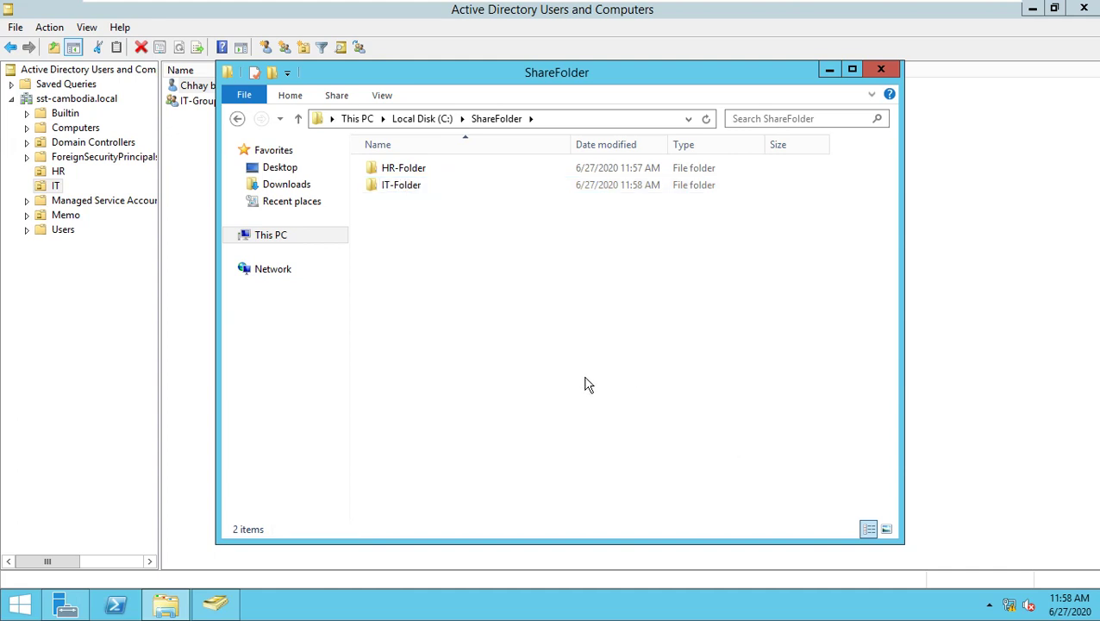
Turn on Share this folder for HR-Folder in Advanced Sharing and open its Permissions.
right_click(405, 172)
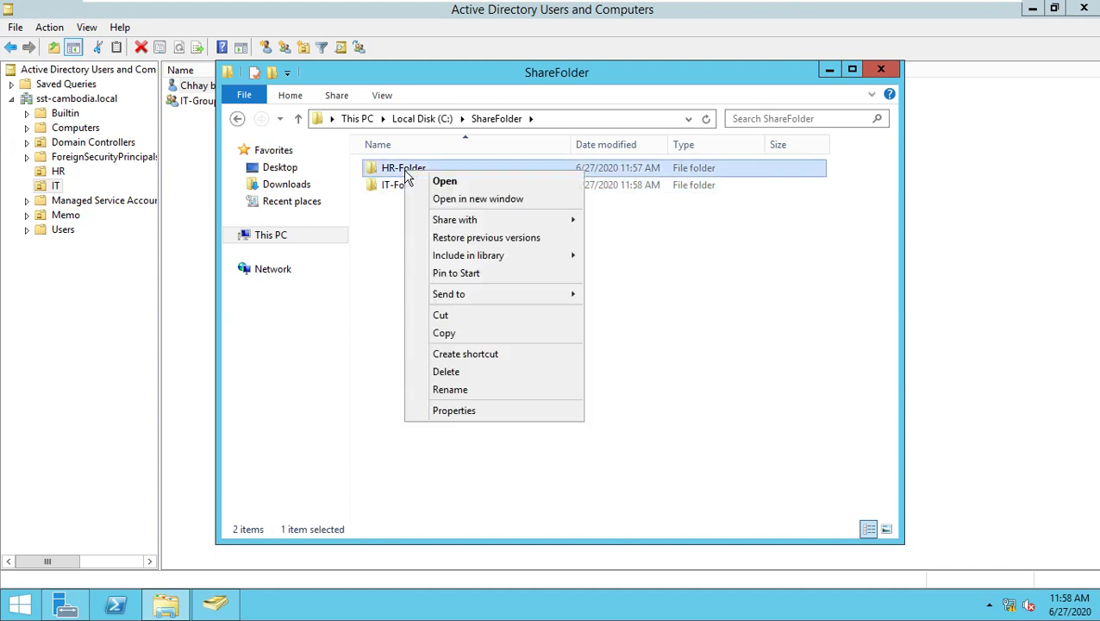
left_click(457, 410)
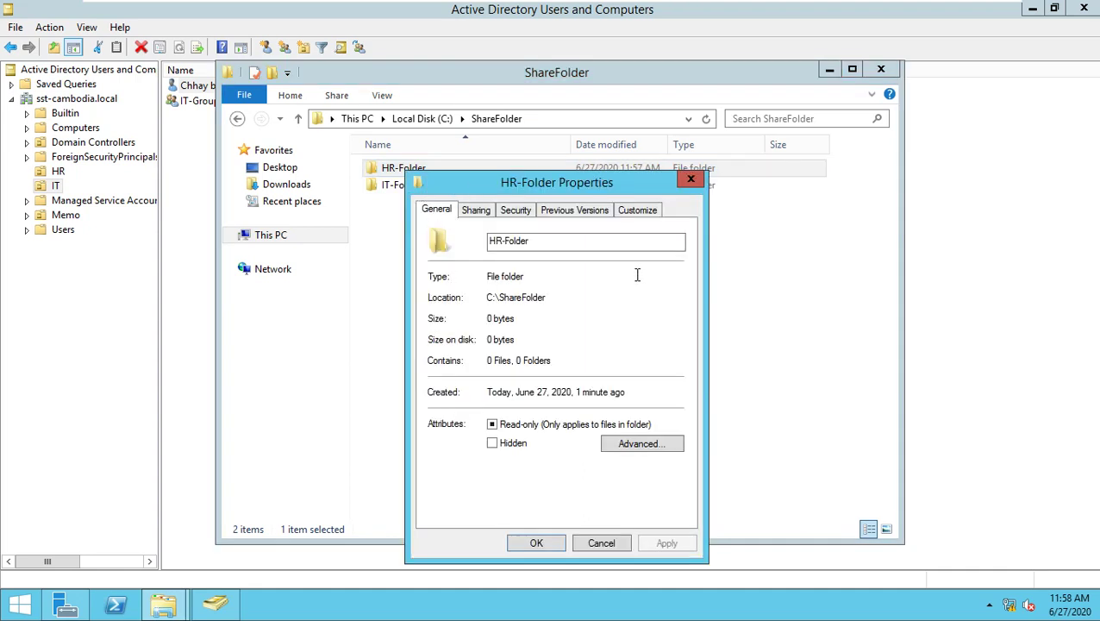
left_click(477, 211)
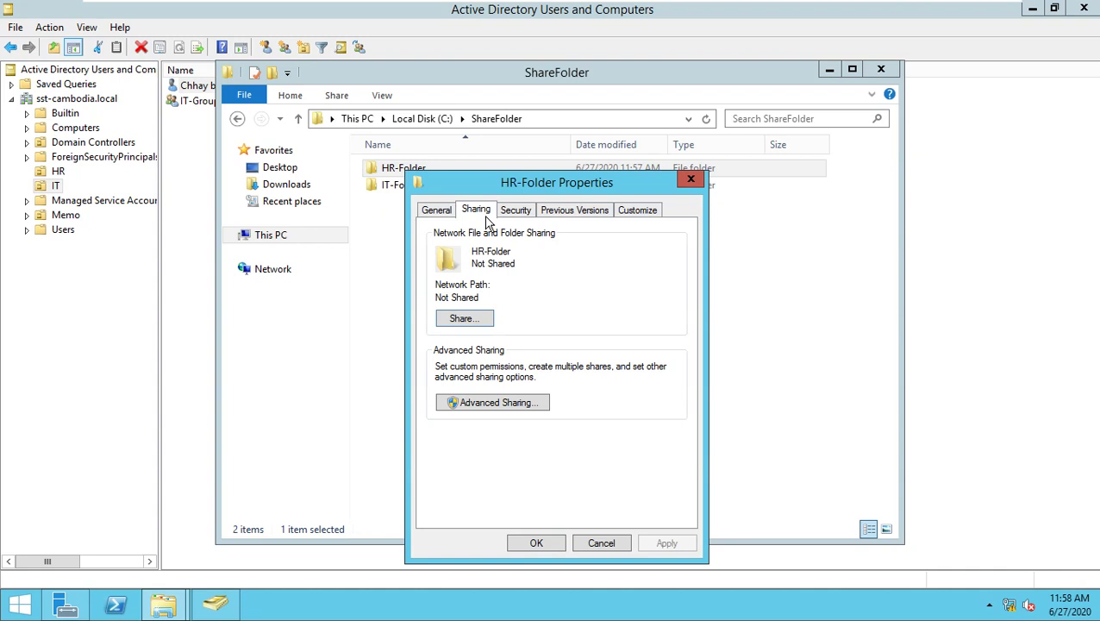
left_click(500, 402)
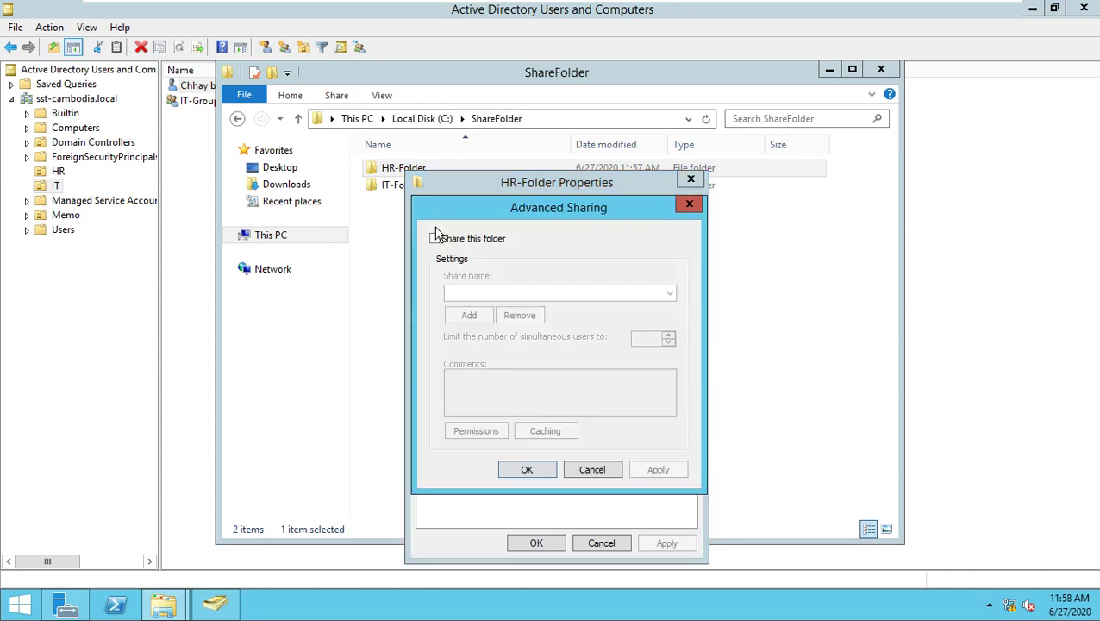
left_click(436, 239)
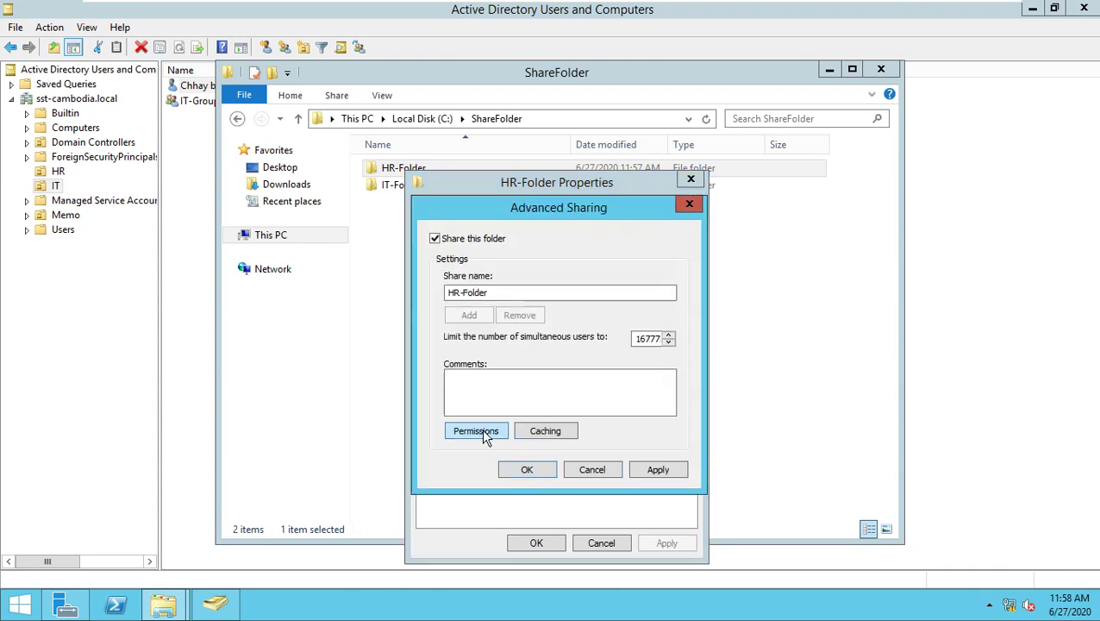
left_click(481, 431)
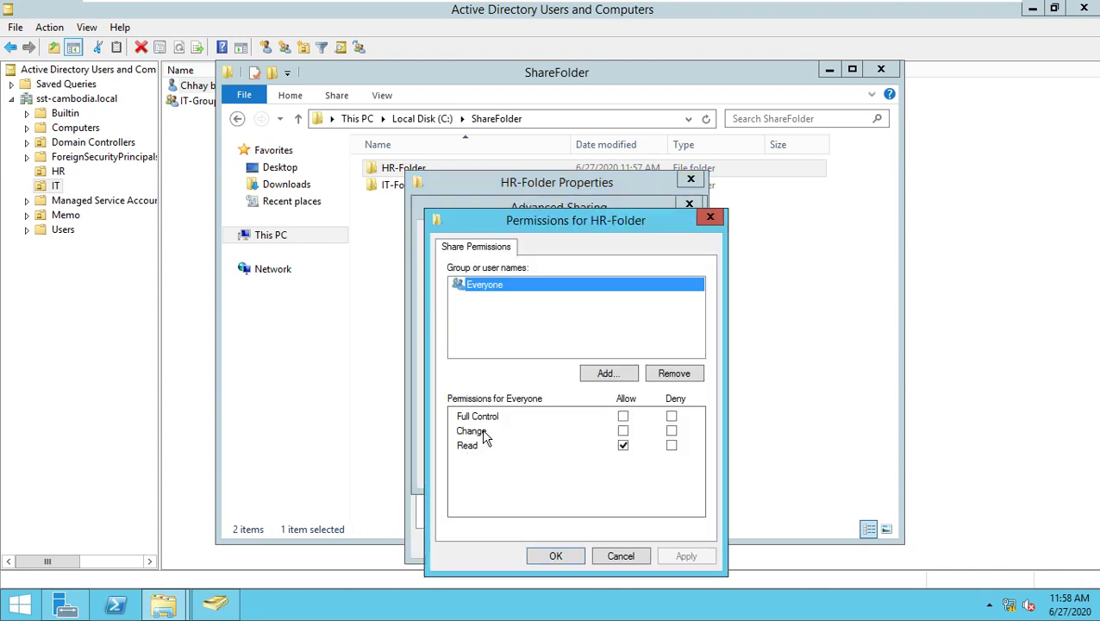
Replace Everyone with HR-Group allowed Change and Read, and confirm the share.
left_click(667, 376)
left_click(623, 376)
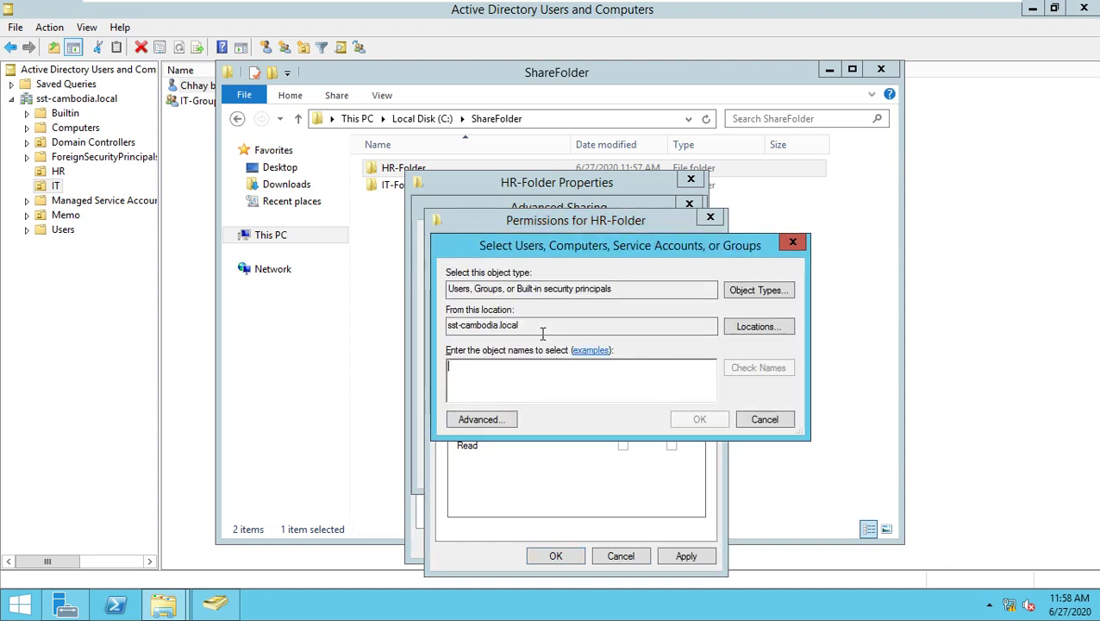
type("HR")
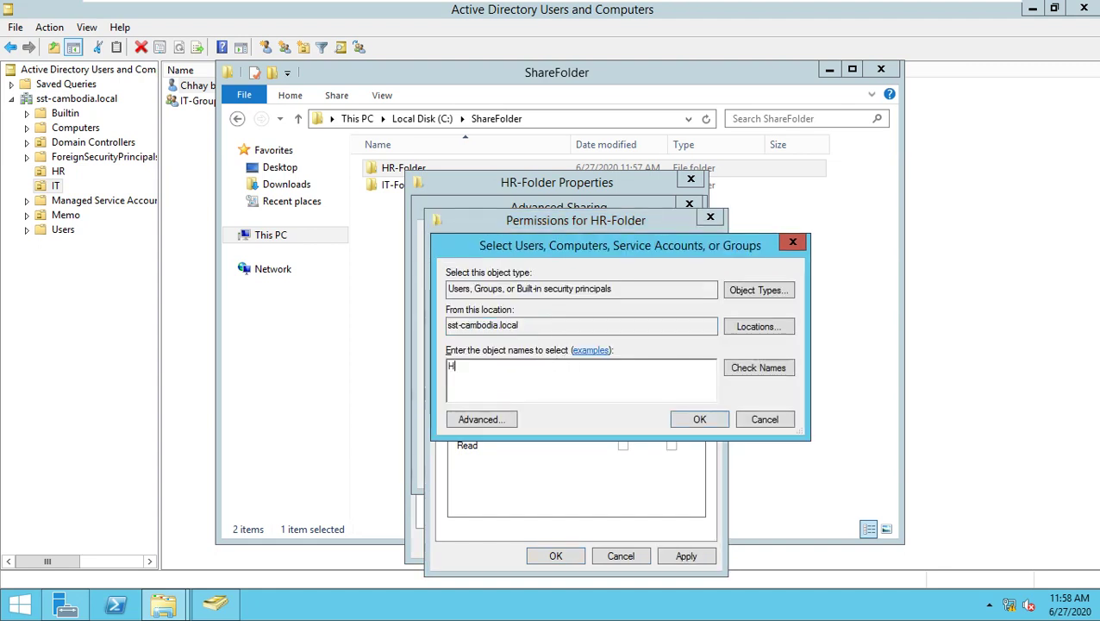
left_click(698, 420)
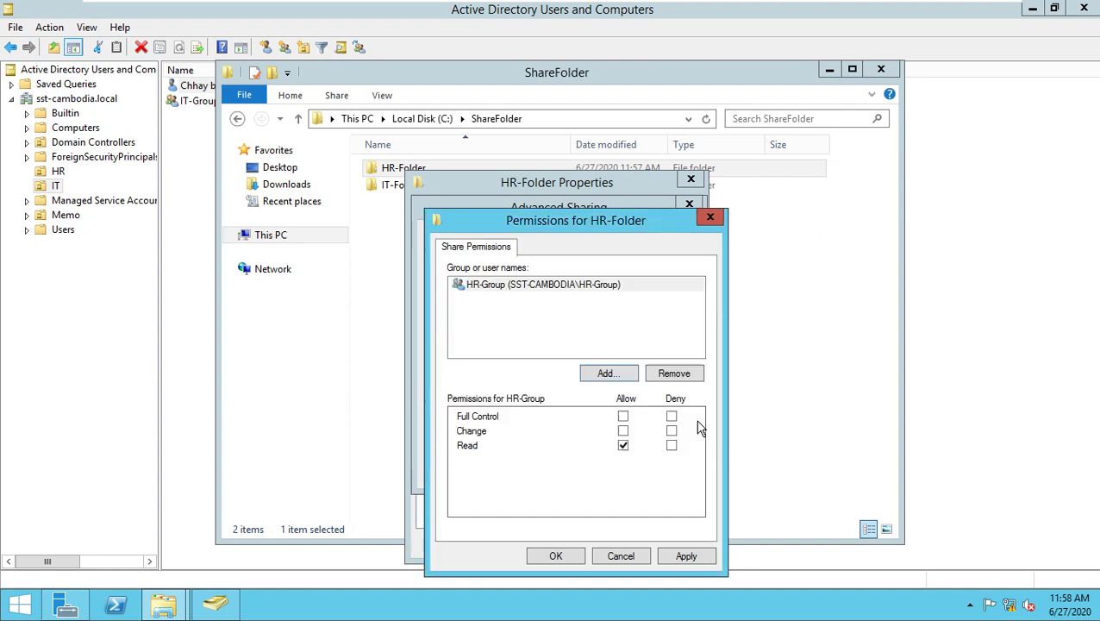
left_click(624, 432)
left_click(688, 559)
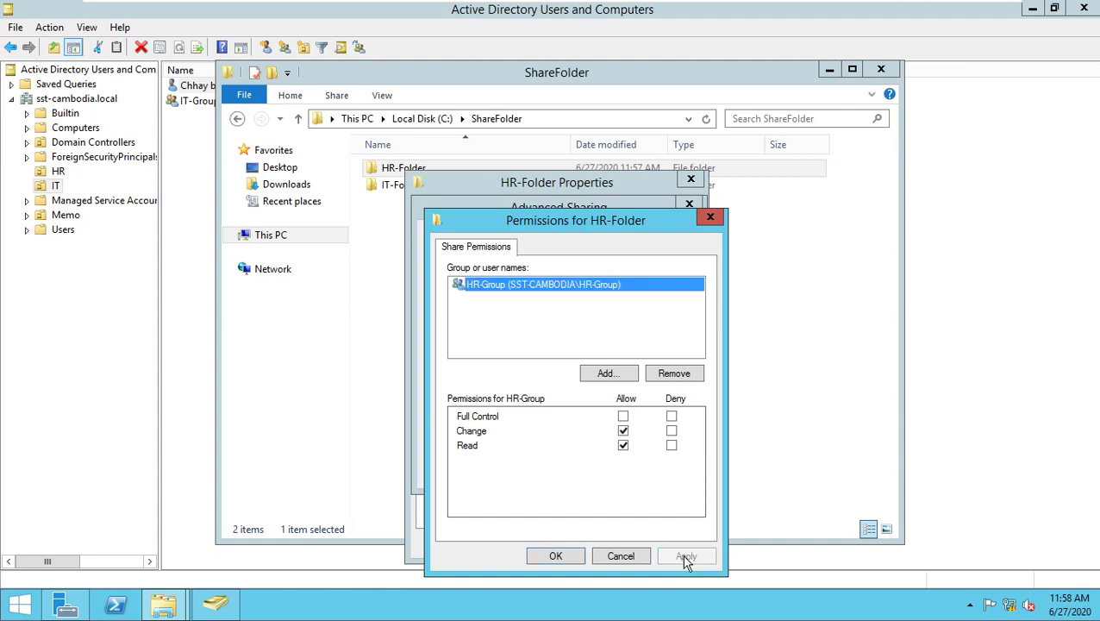
left_click(555, 556)
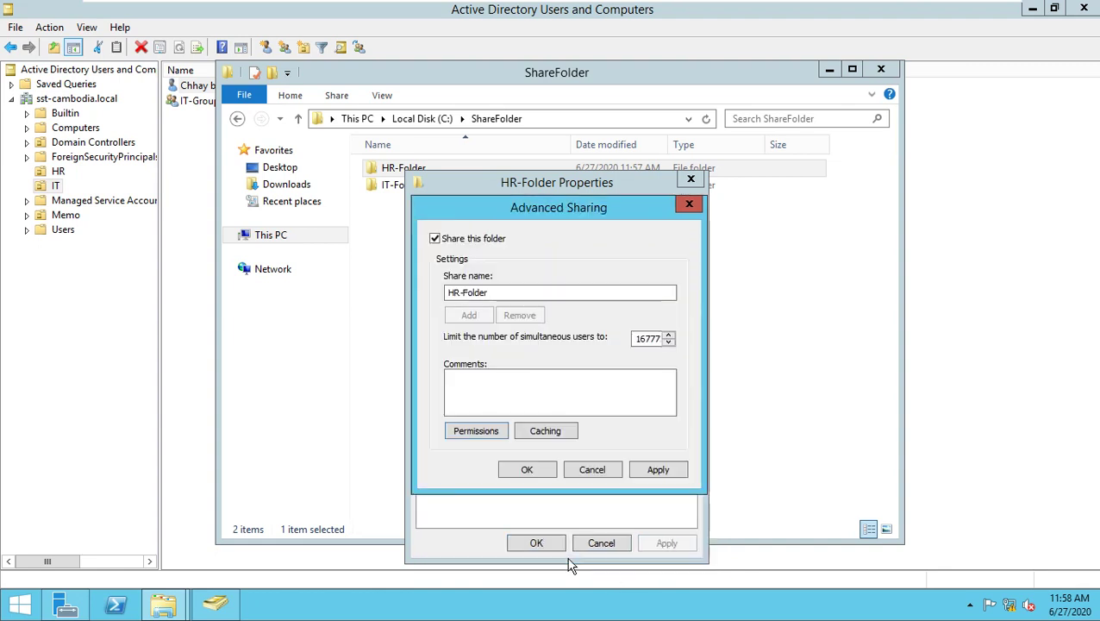
left_click(653, 474)
left_click(543, 476)
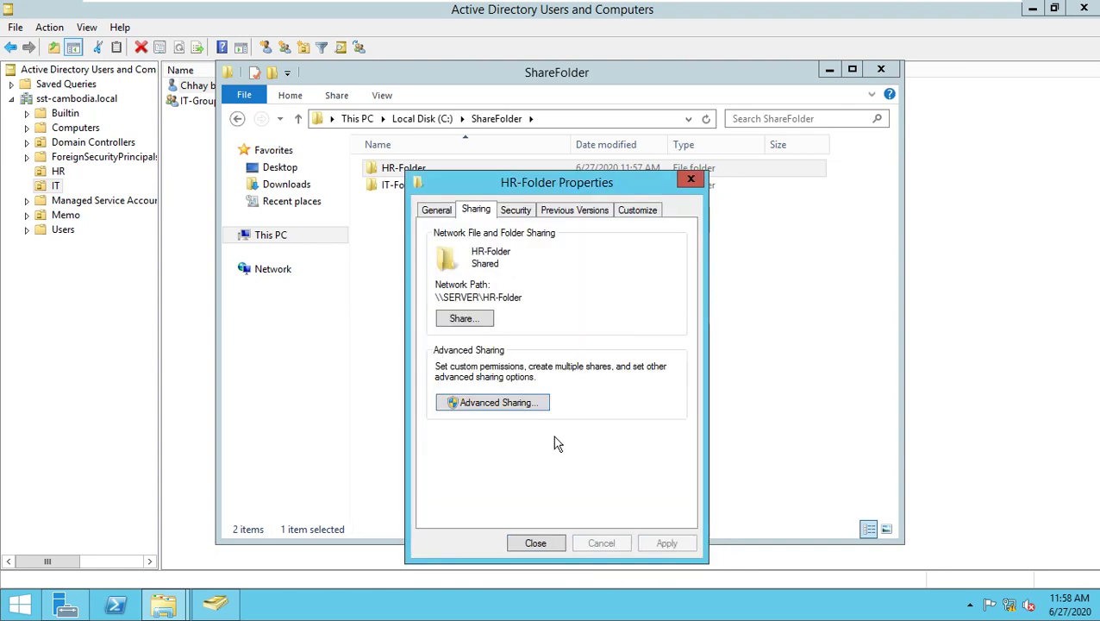
left_click(520, 214)
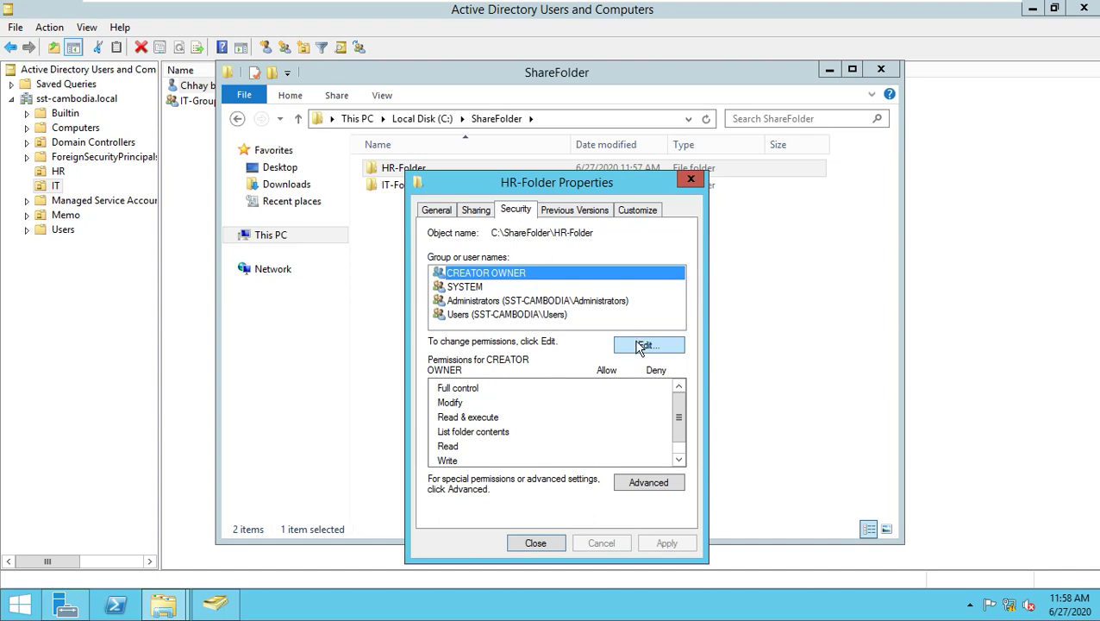
Add HR-Group to HR-Folder's security list with Modify allowed.
left_click(643, 345)
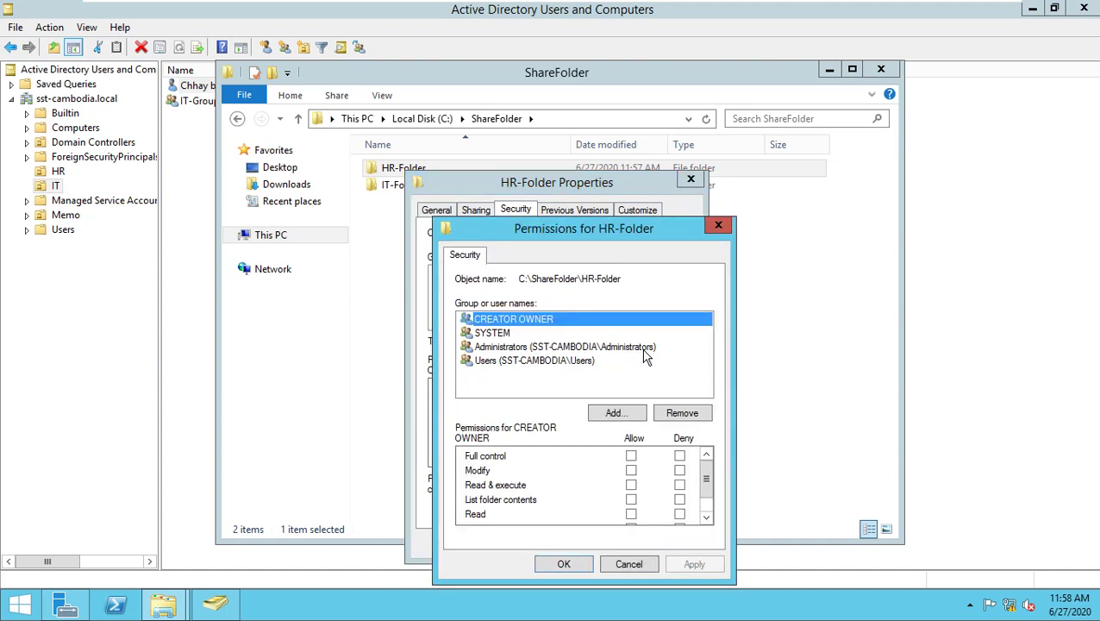
left_click(517, 363)
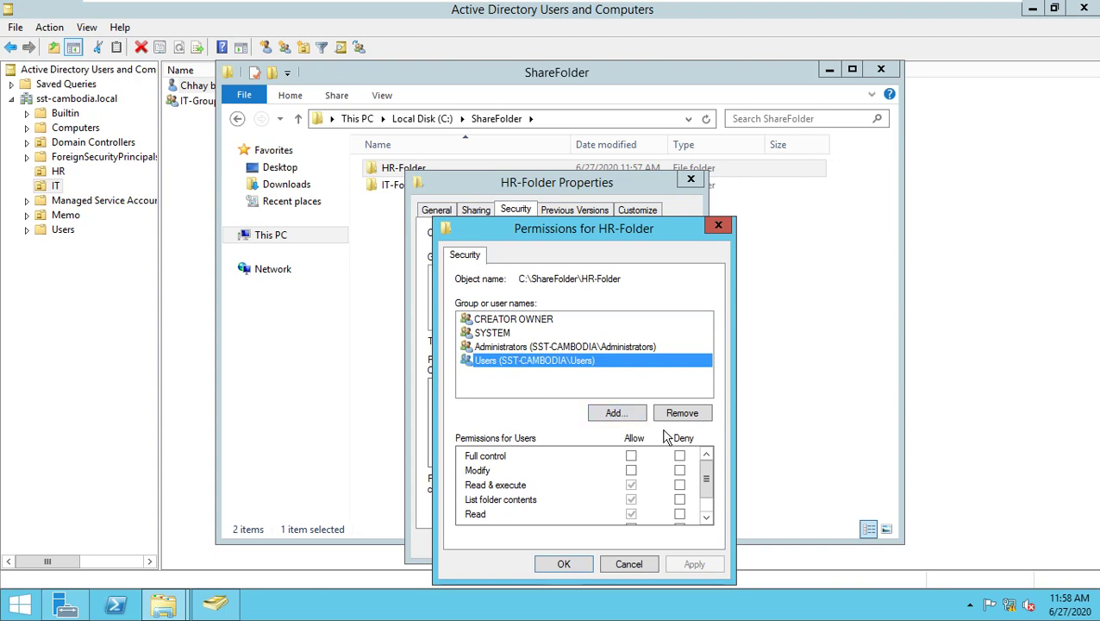
left_click(631, 415)
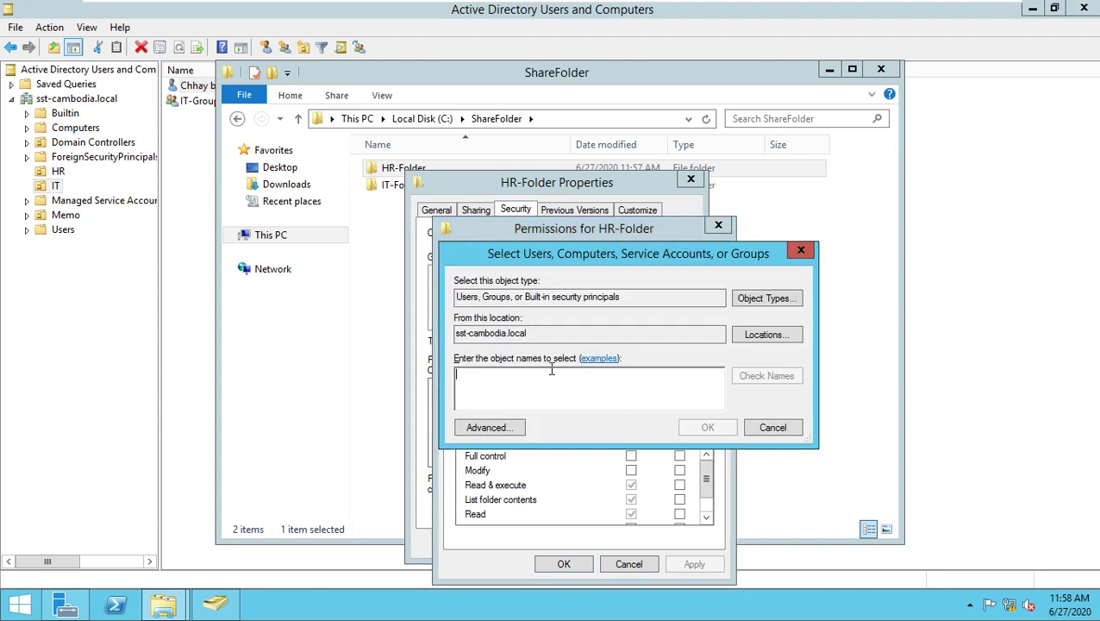
type("HR")
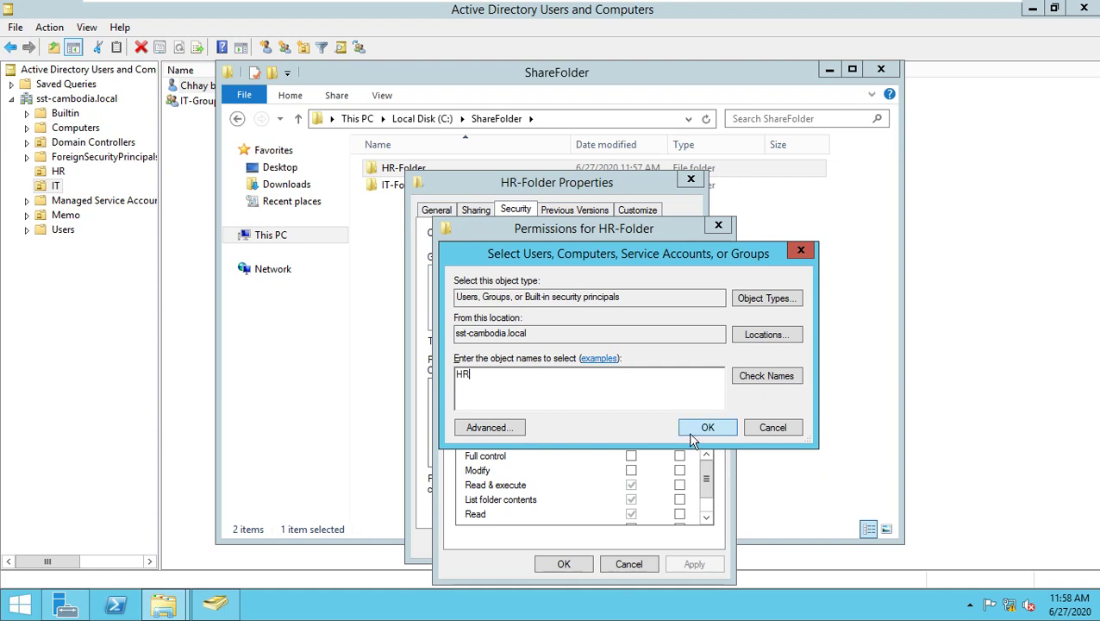
left_click(689, 431)
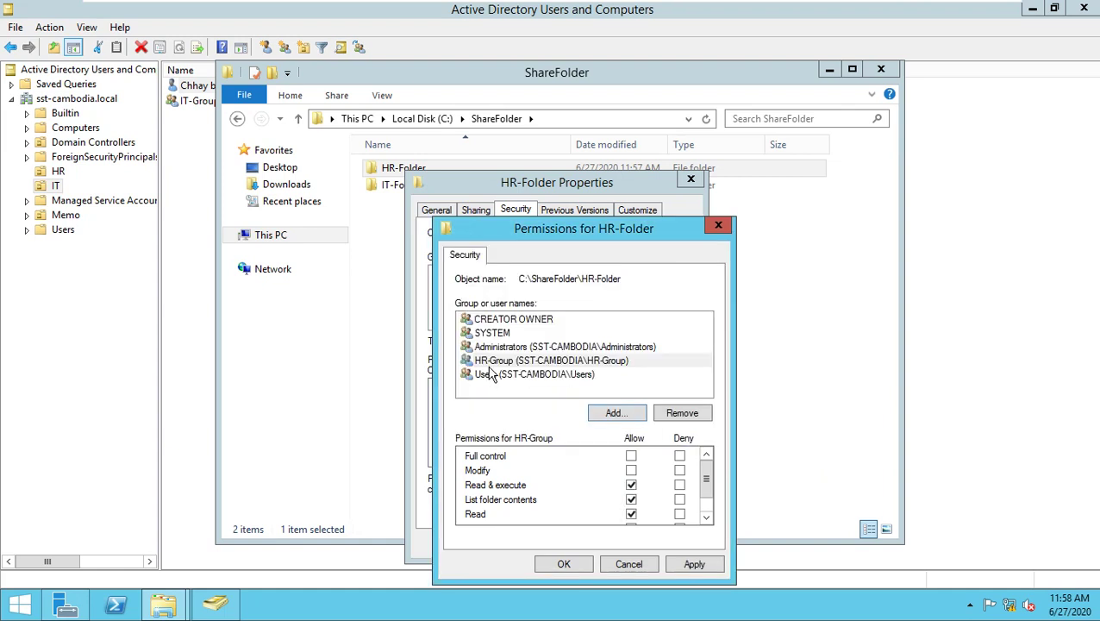
left_click(695, 564)
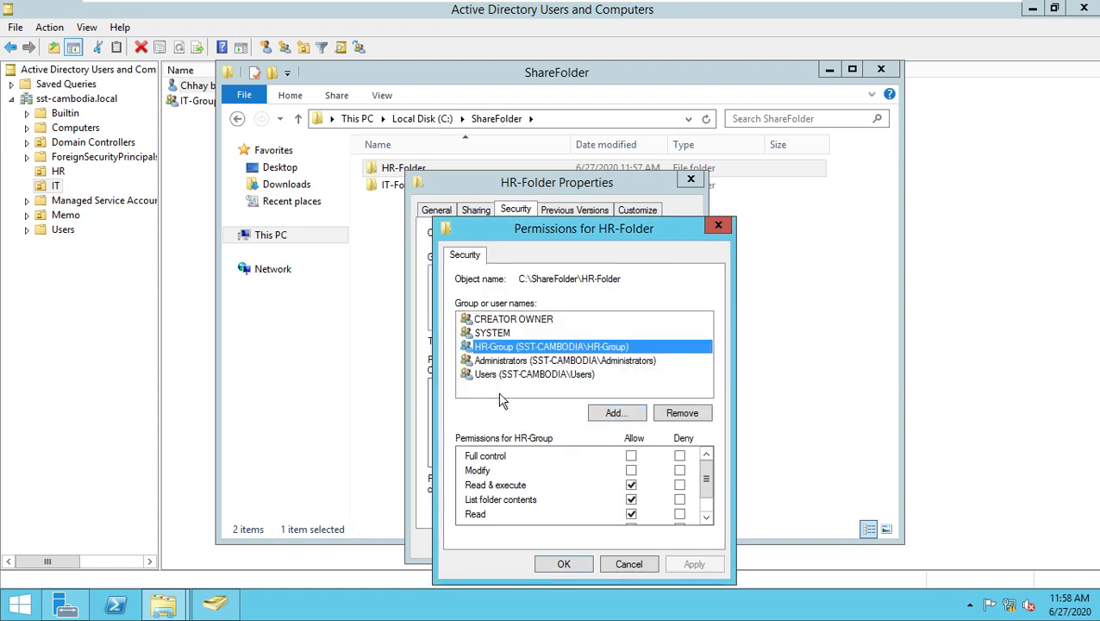
left_click(631, 469)
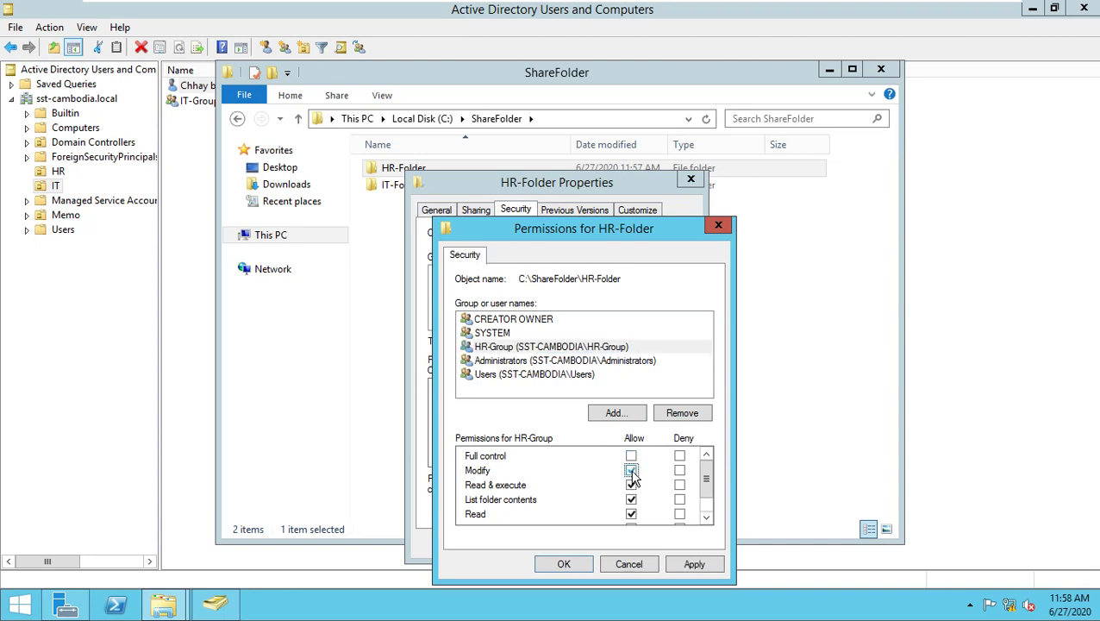
left_click(694, 564)
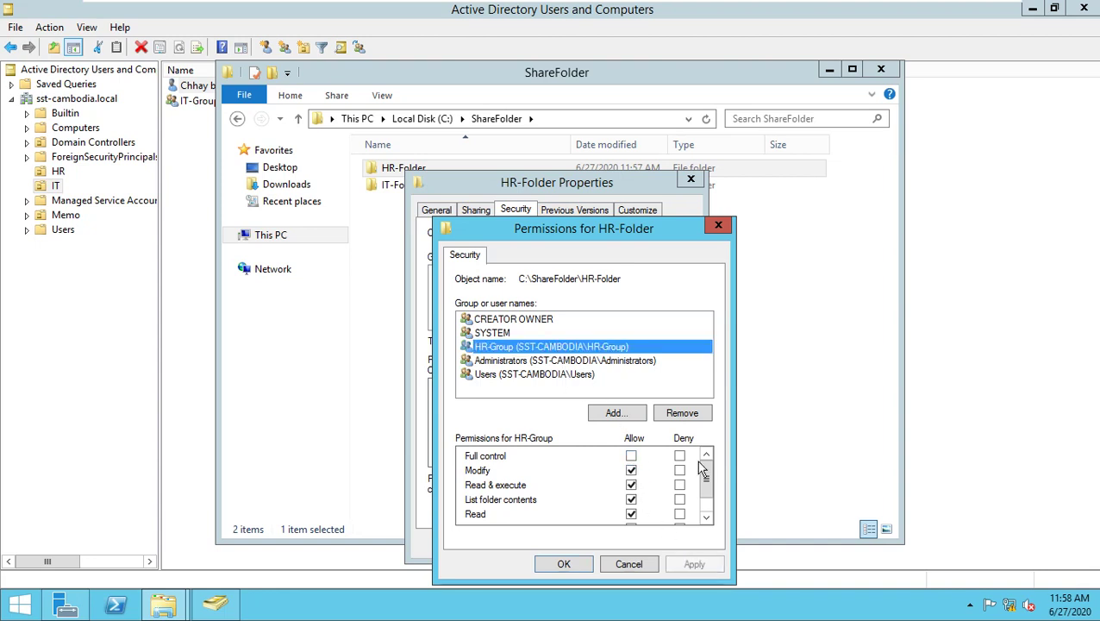
Review the CREATOR OWNER, Users and Administrators entries, then open HR-Folder's advanced security settings.
left_click(522, 322)
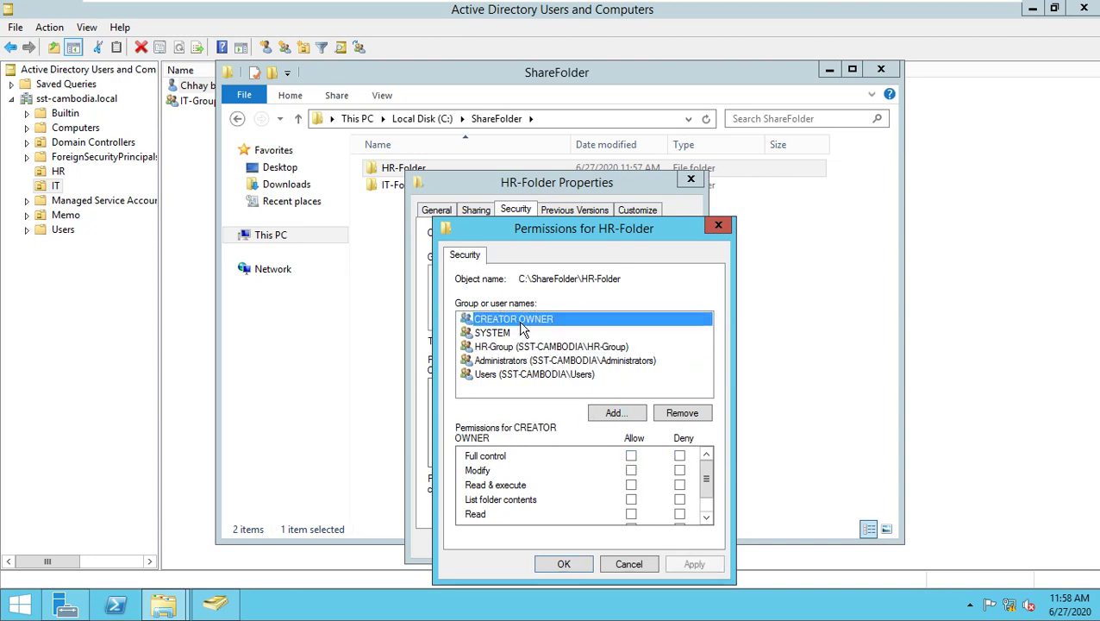
left_click(483, 376)
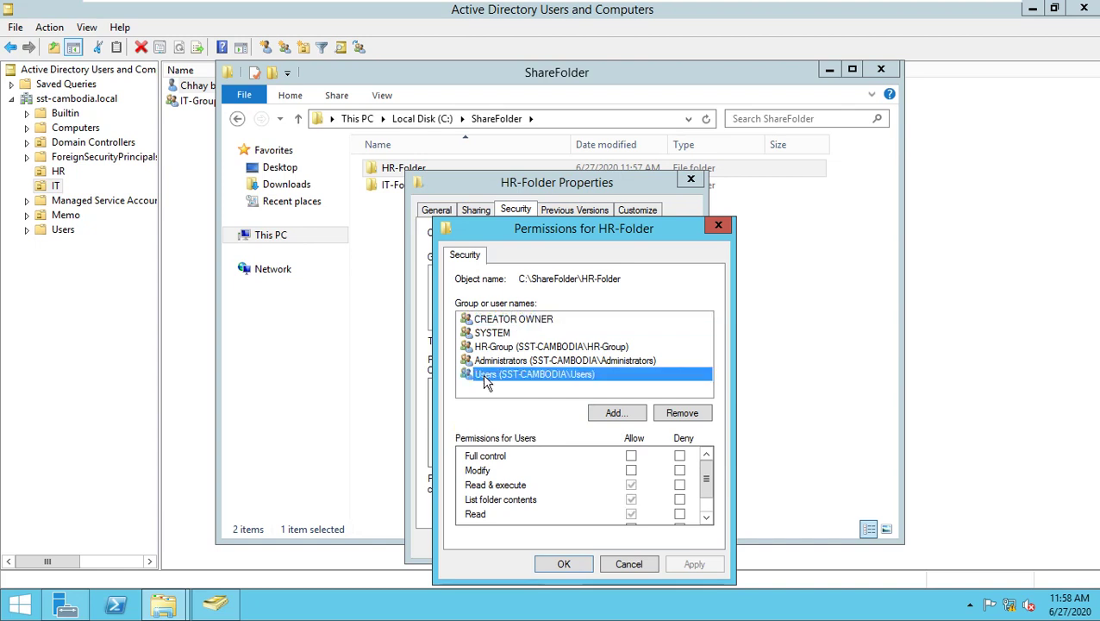
left_click(491, 362)
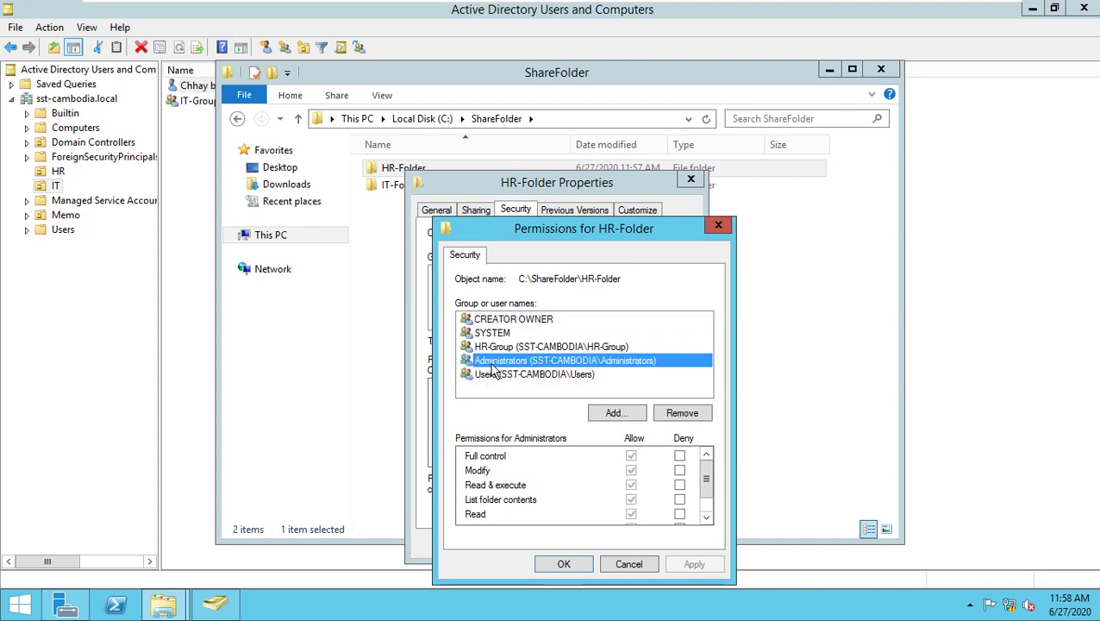
left_click(571, 562)
left_click(649, 483)
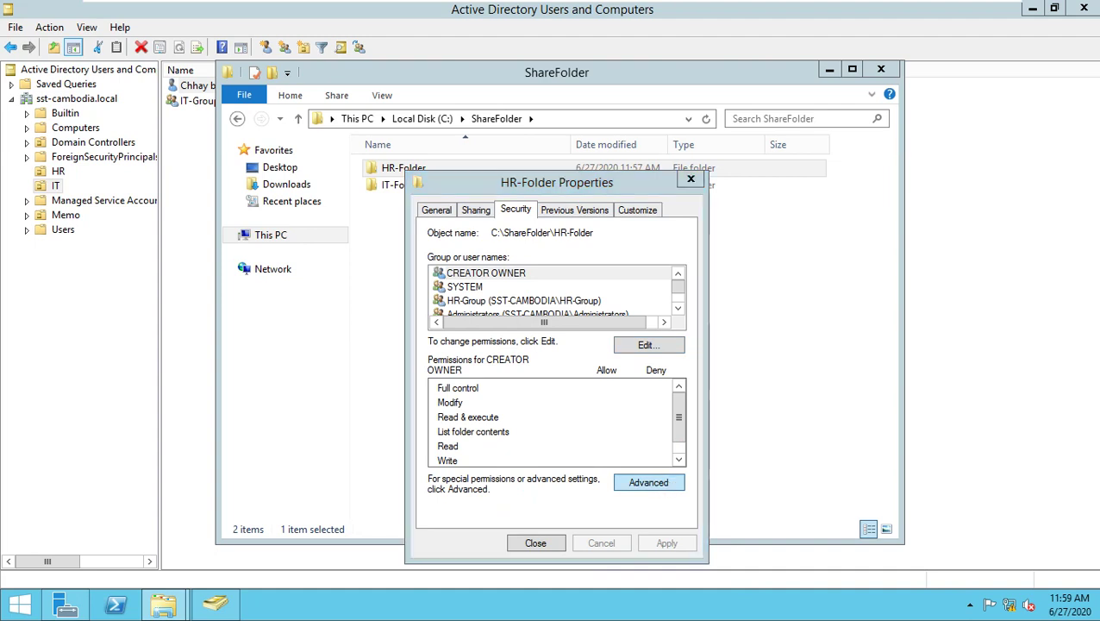
left_click(334, 349)
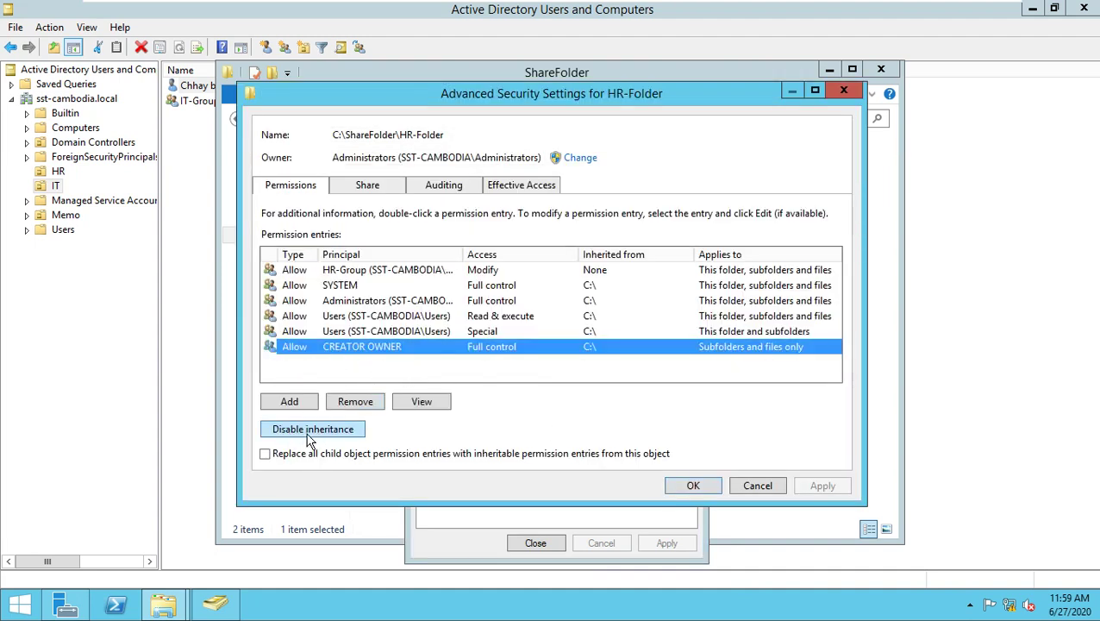
Disable inheritance on HR-Folder, delete the CREATOR OWNER and both Users entries, and close its properties.
left_click(345, 434)
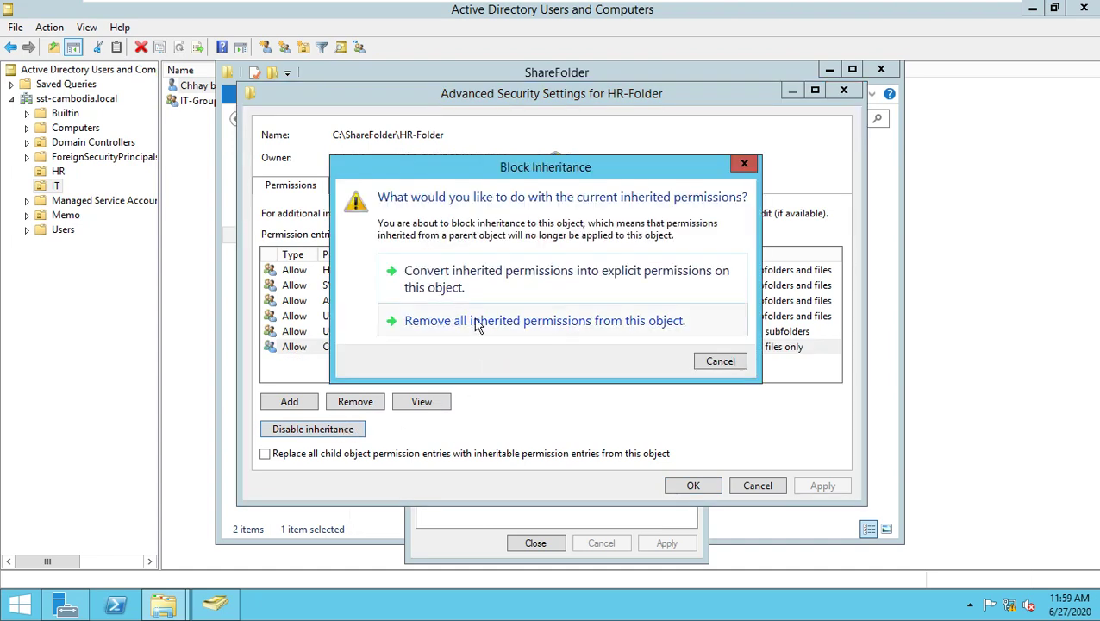
left_click(481, 287)
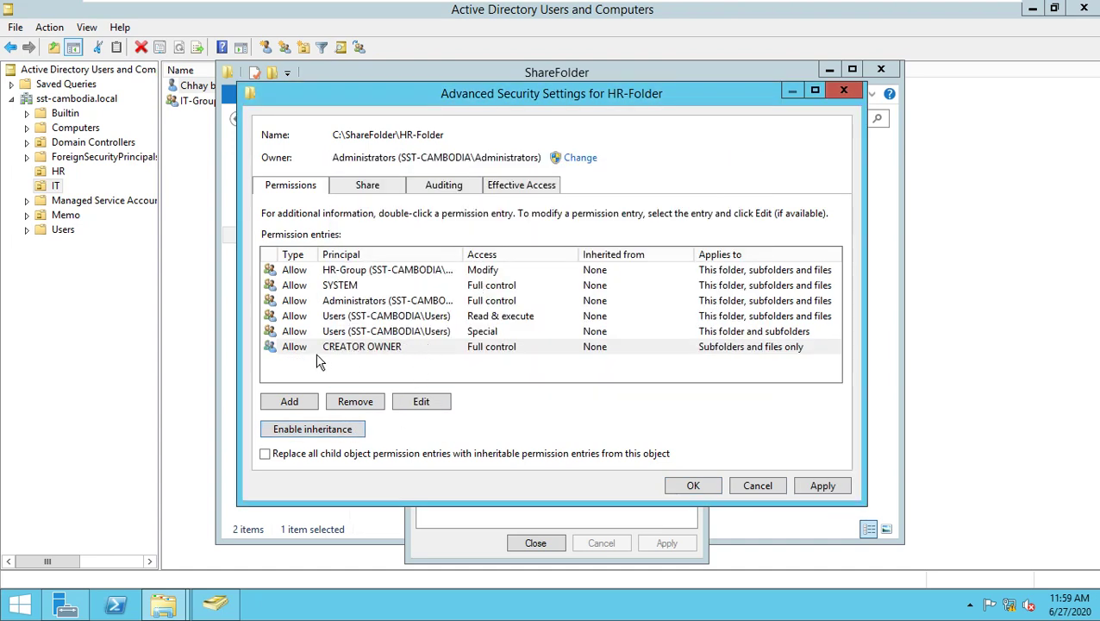
left_click(365, 350)
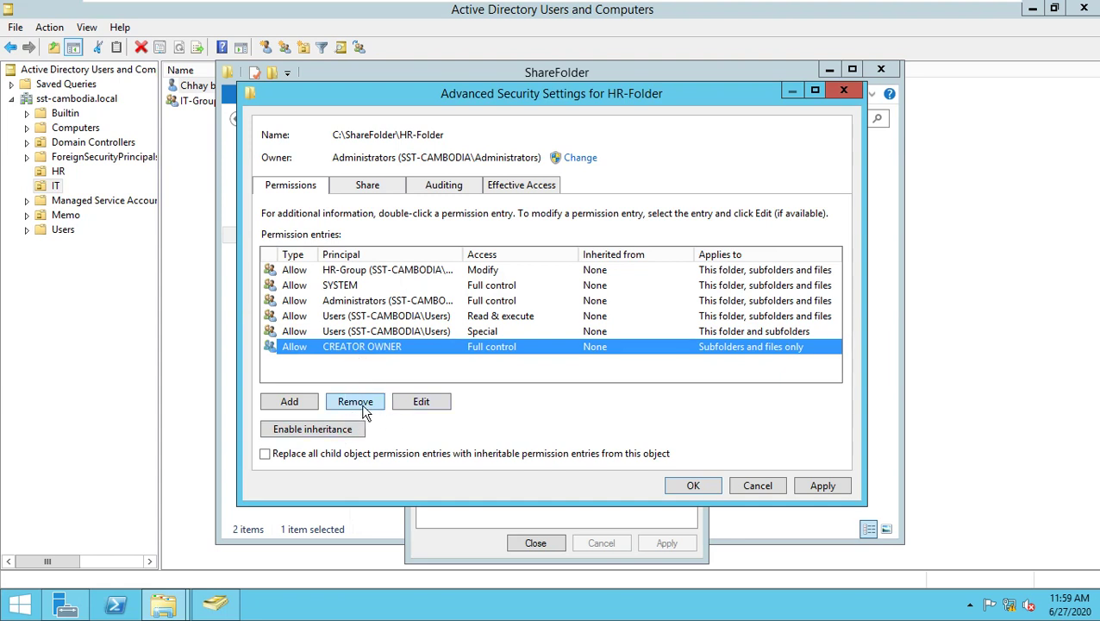
left_click(363, 404)
left_click(356, 334)
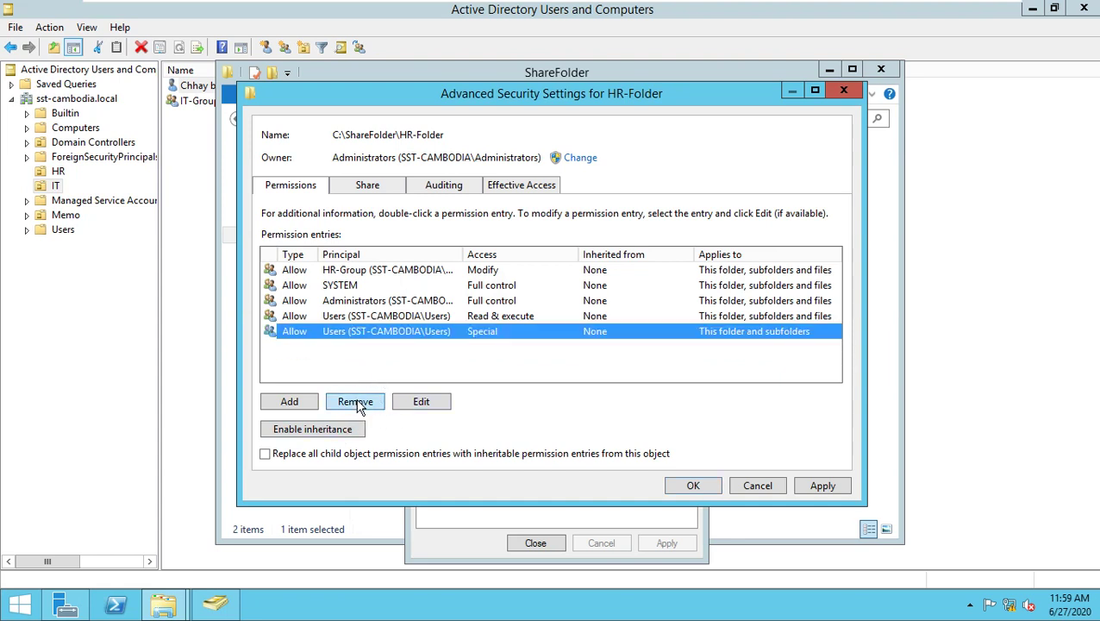
left_click(357, 403)
left_click(348, 316)
left_click(362, 398)
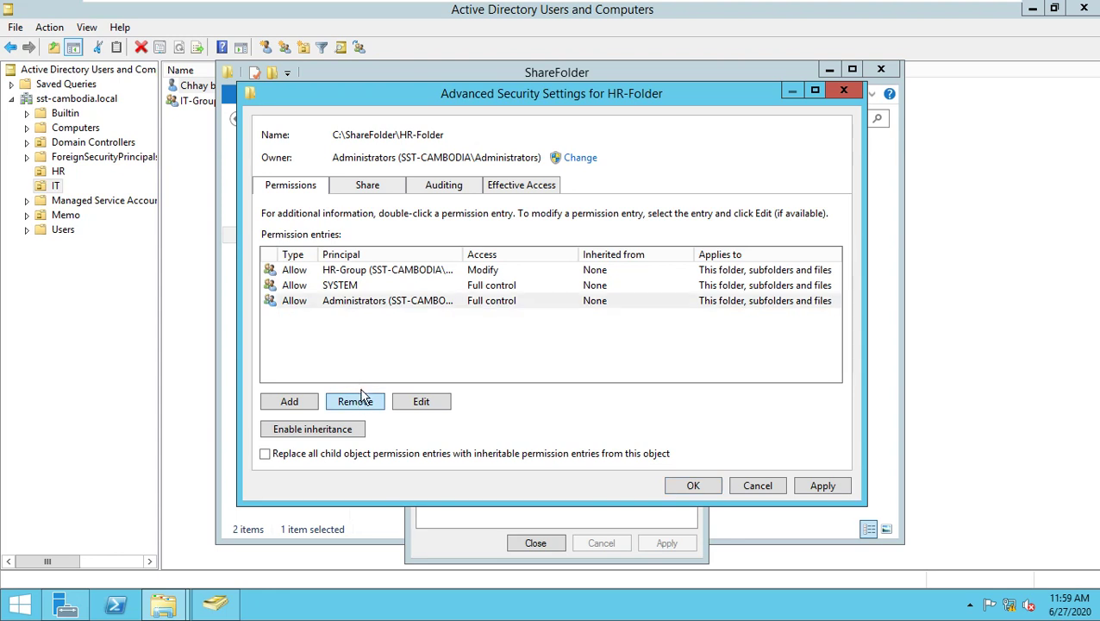
left_click(694, 487)
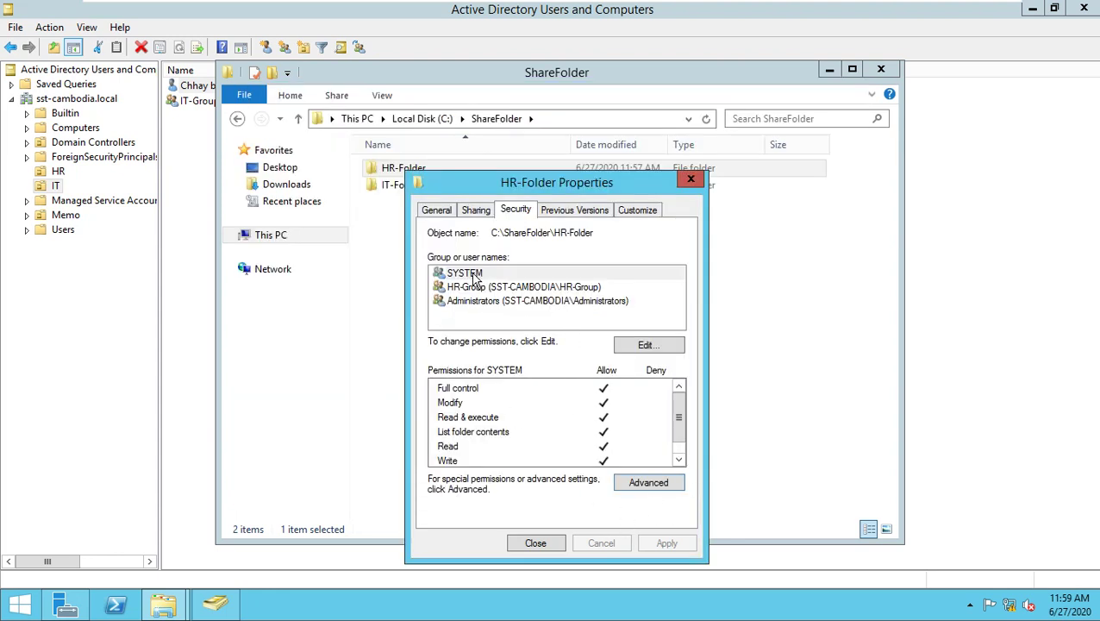
left_click(539, 543)
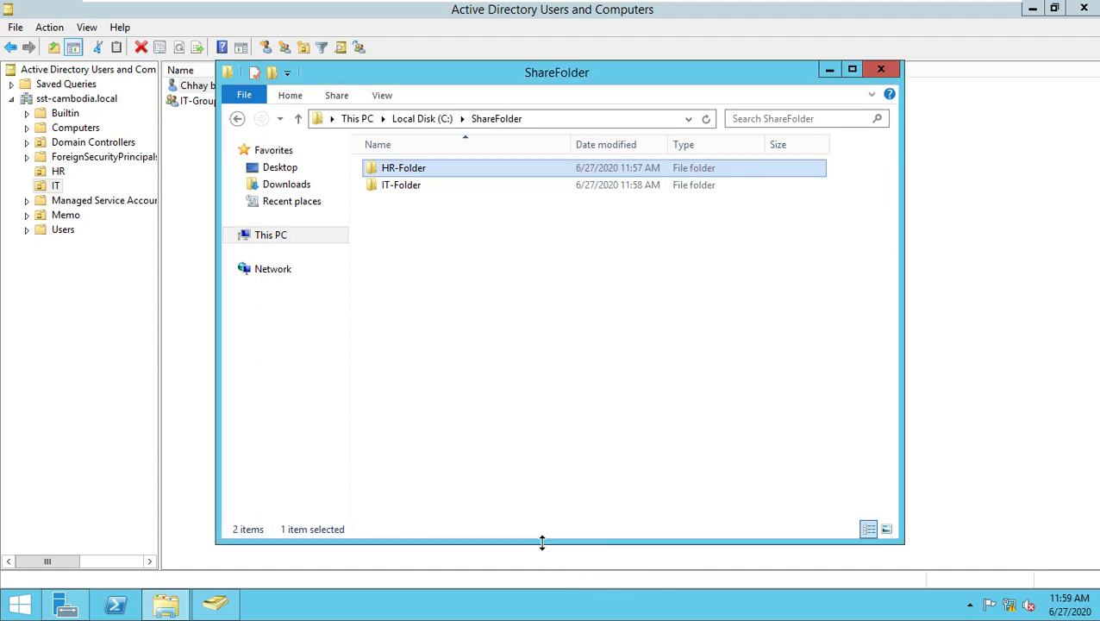
Turn on Share this folder for IT-Folder in Advanced Sharing and open its Permissions.
left_click(405, 187)
right_click(402, 187)
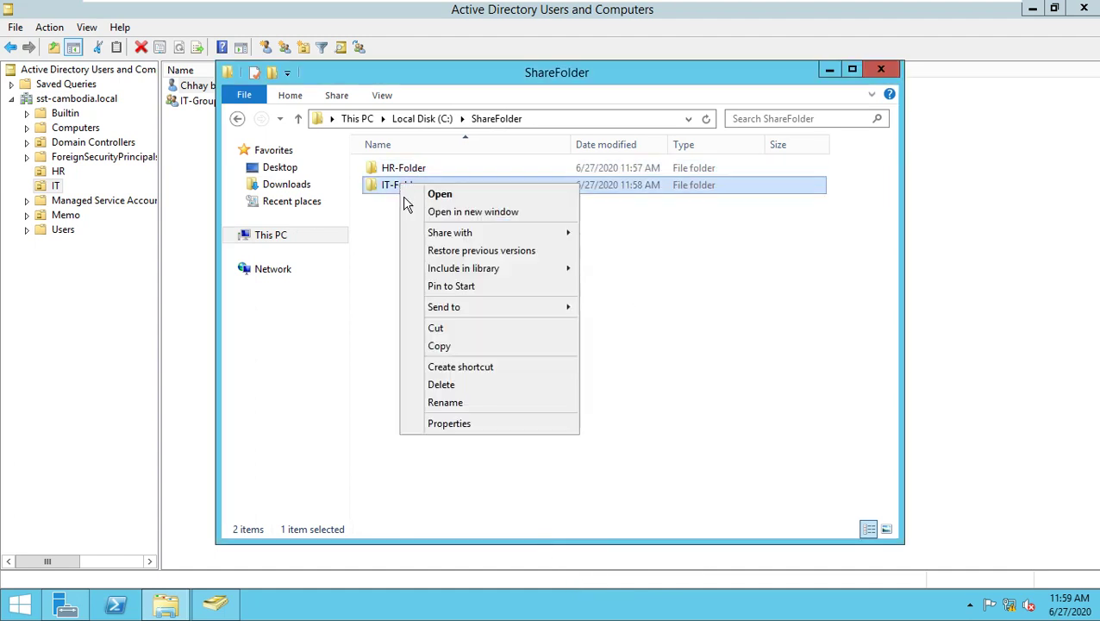
left_click(463, 423)
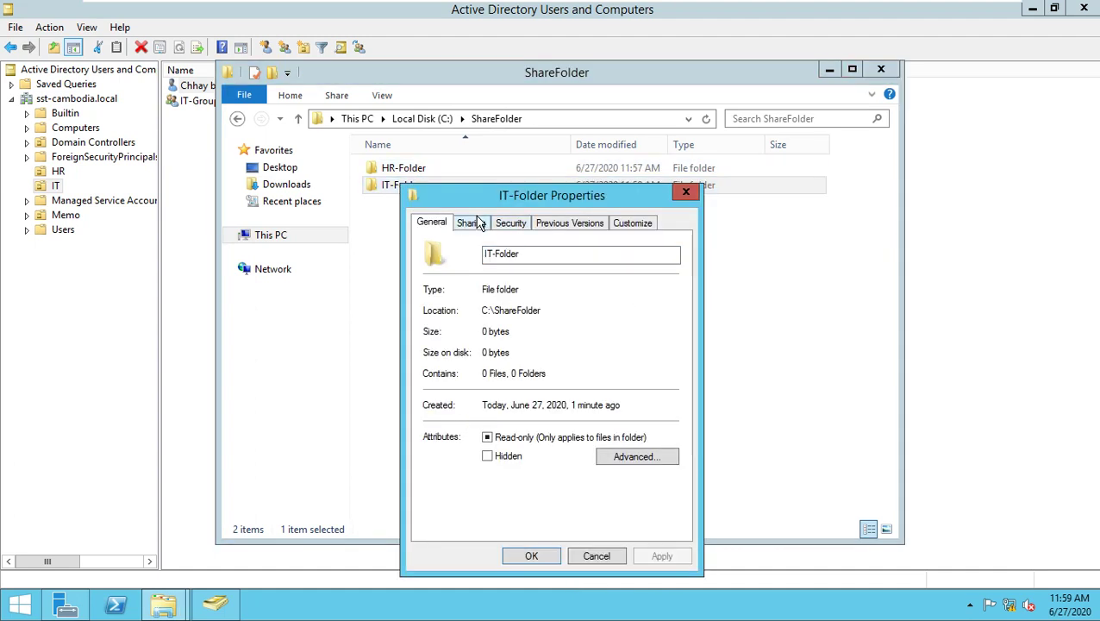
left_click(474, 221)
left_click(488, 419)
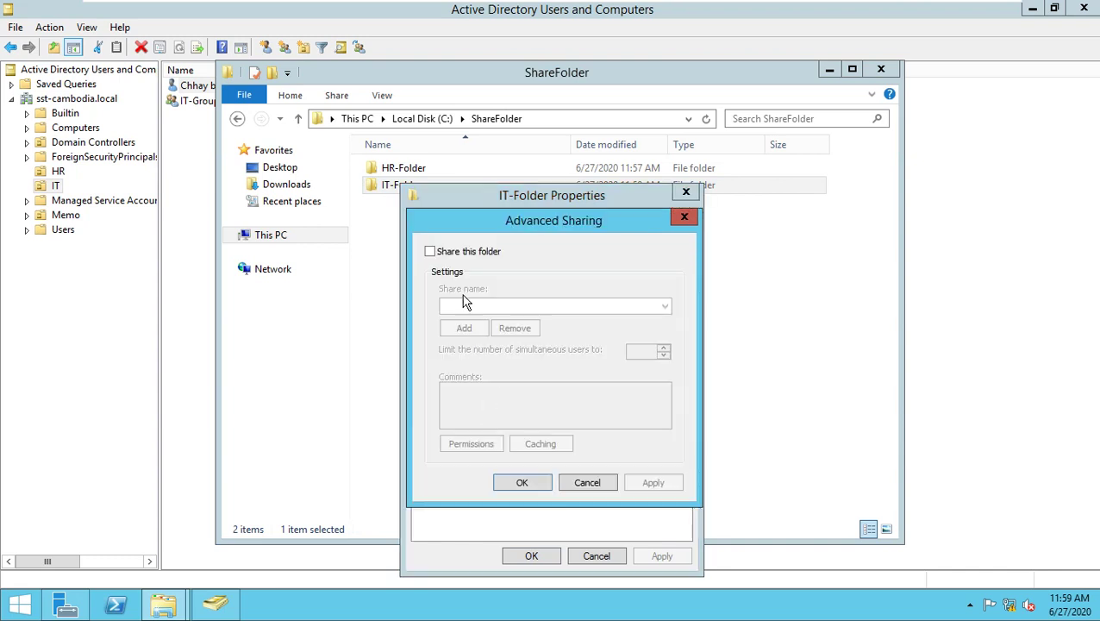
left_click(450, 253)
left_click(477, 444)
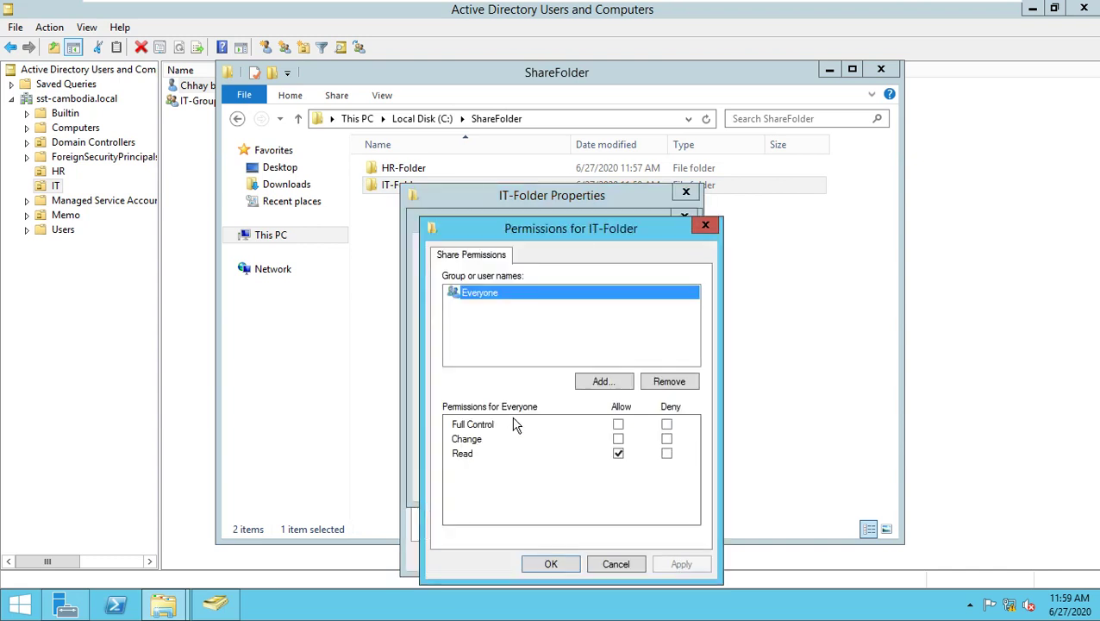
Replace Everyone with IT-Group allowed Change and Read, and confirm the share.
left_click(680, 383)
left_click(602, 382)
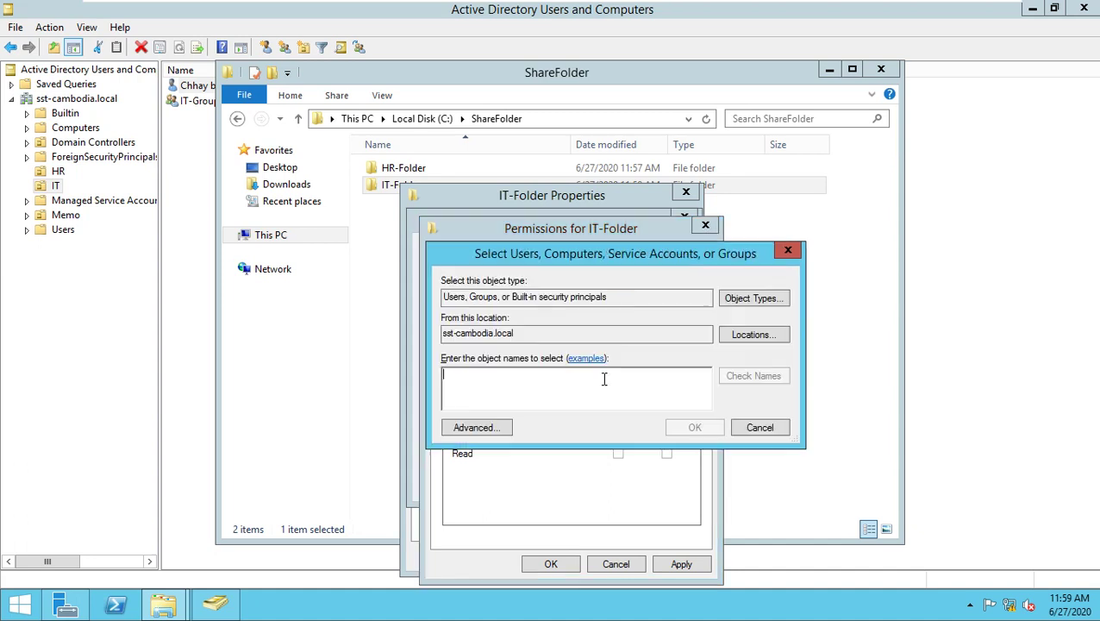
type("it")
key("Return")
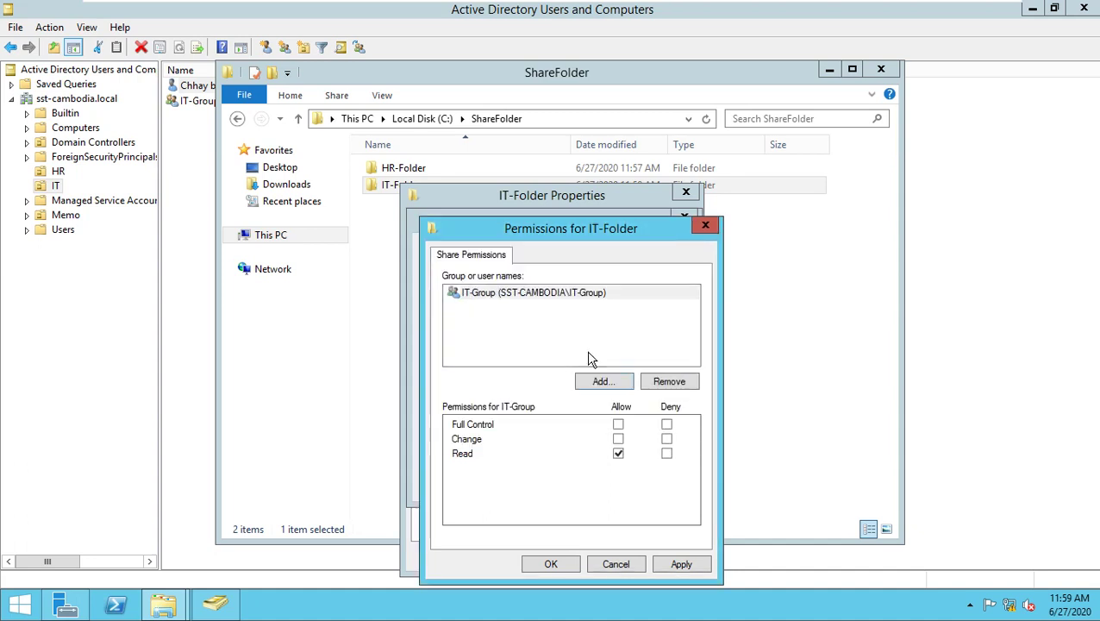
left_click(618, 439)
left_click(552, 564)
left_click(524, 480)
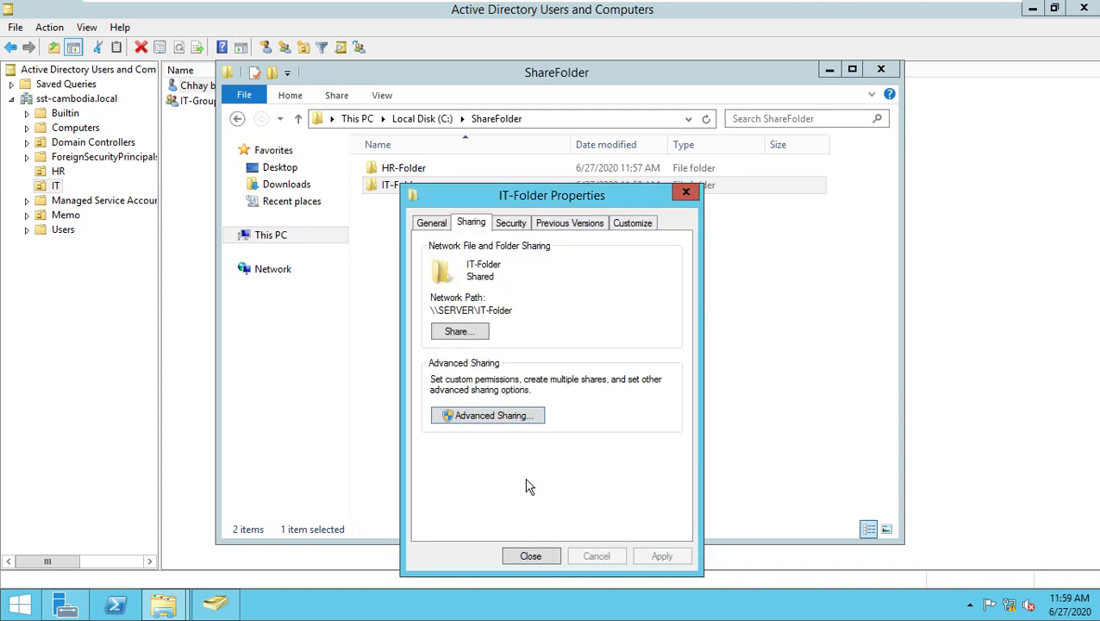
Disable inheritance on IT-Folder and delete the CREATOR OWNER and both Users permission entries.
left_click(511, 226)
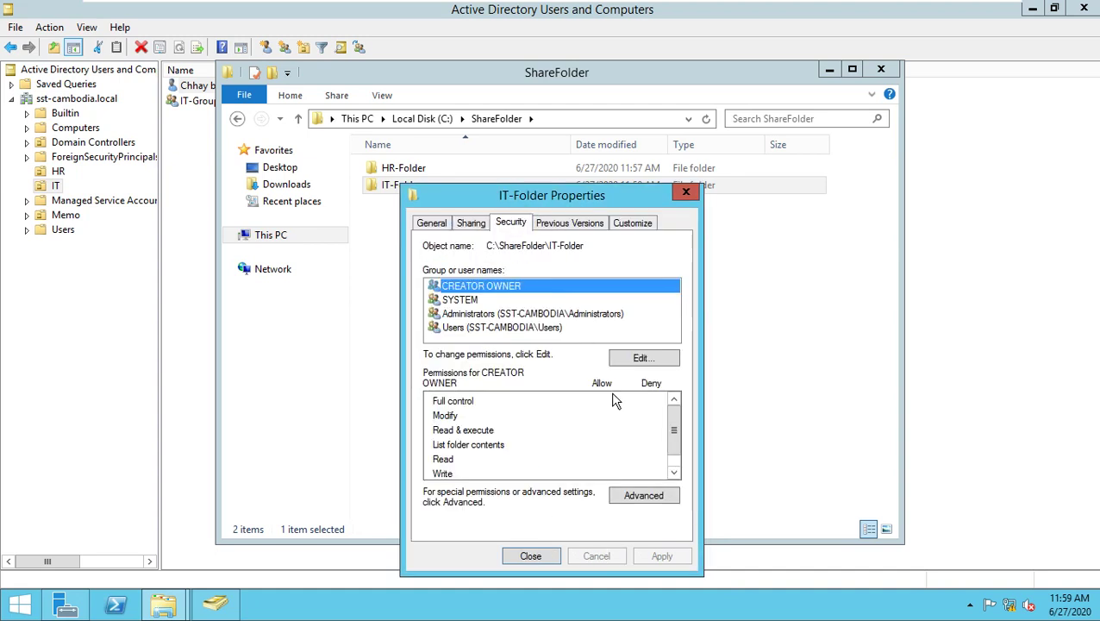
left_click(645, 497)
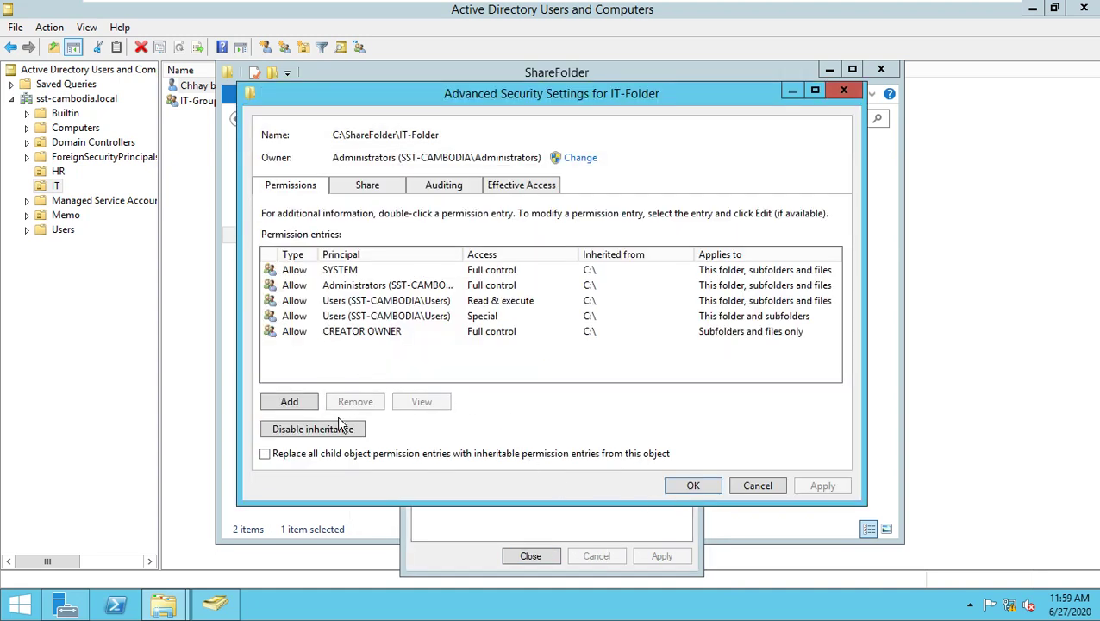
left_click(338, 429)
left_click(448, 278)
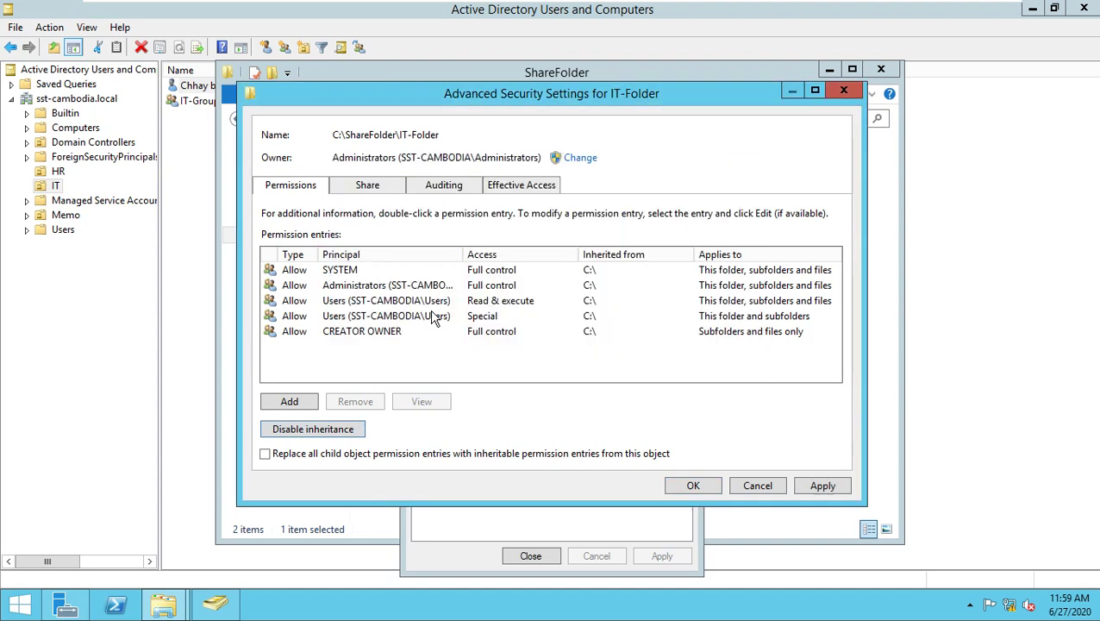
left_click(343, 335)
left_click(342, 336)
left_click(357, 404)
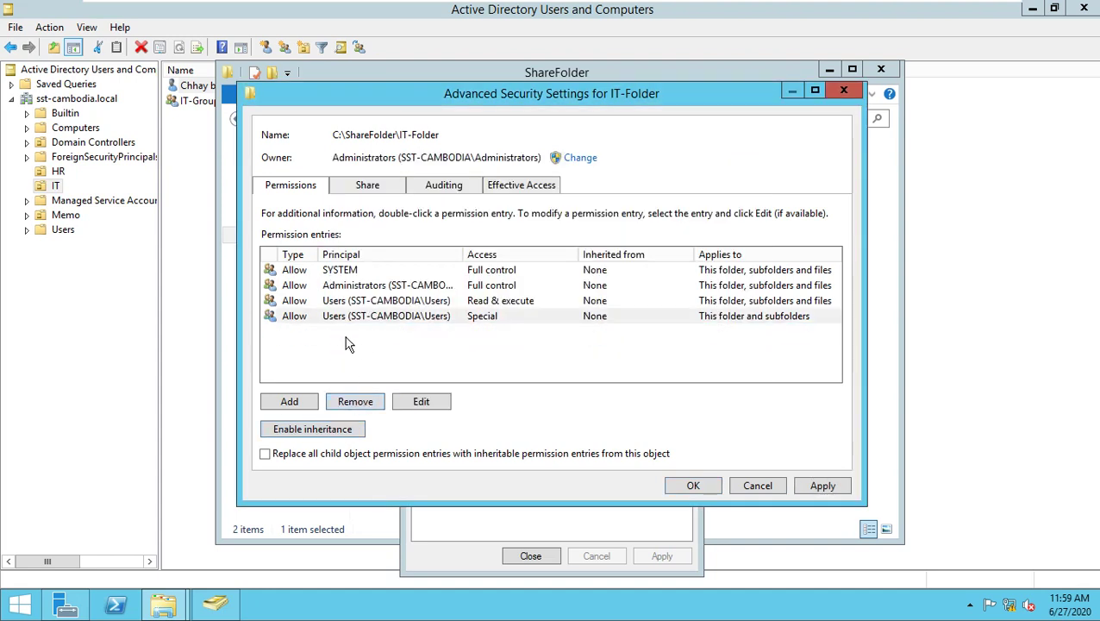
left_click(340, 315)
left_click(362, 401)
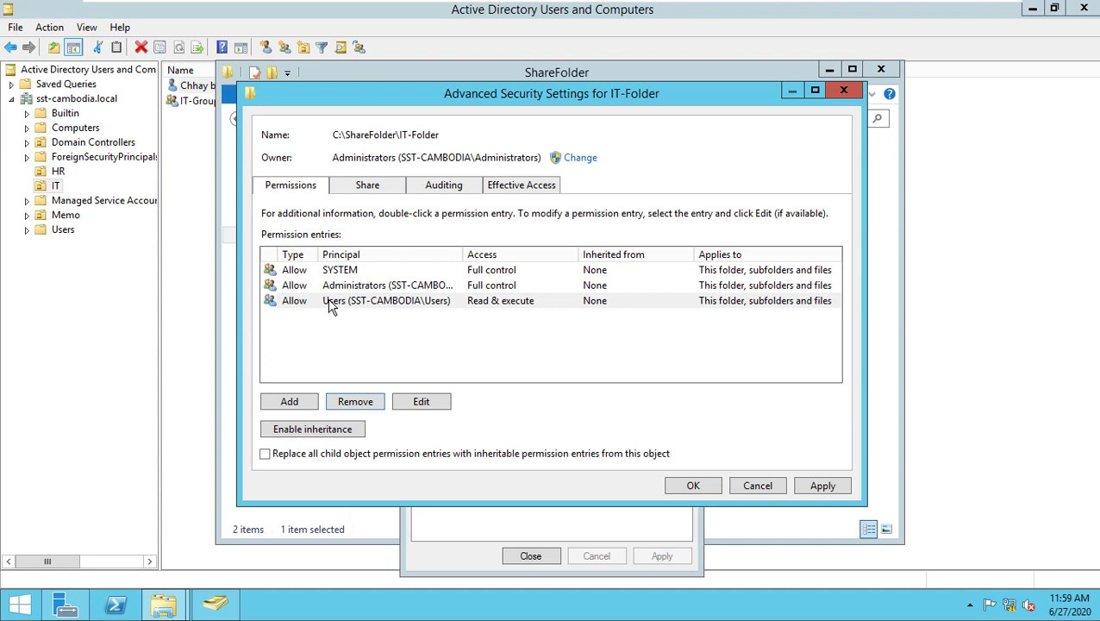
left_click(330, 301)
left_click(360, 402)
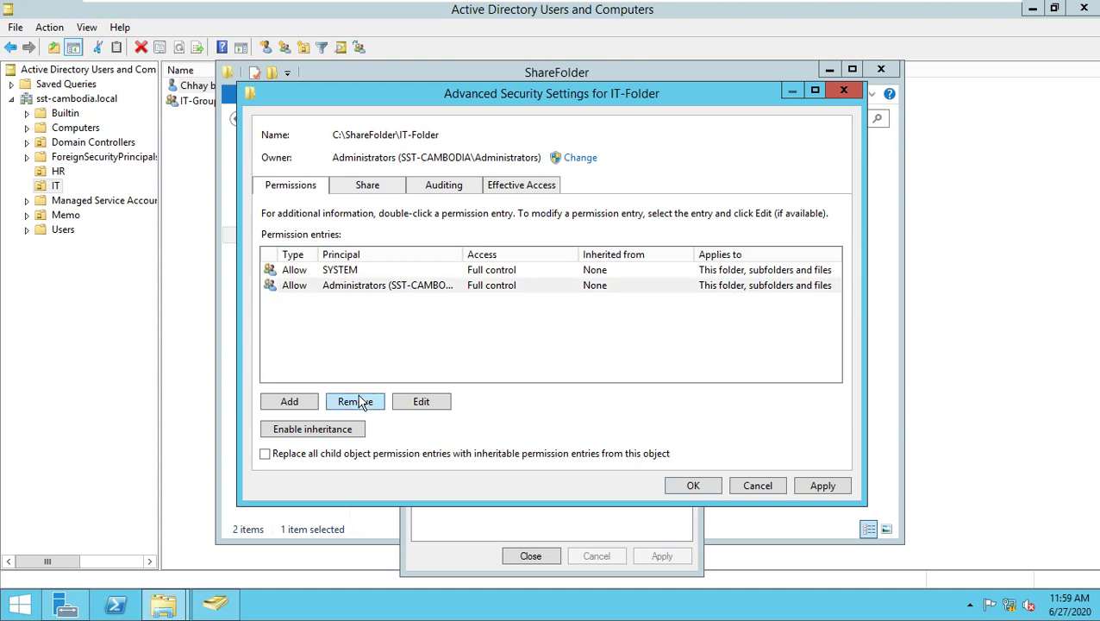
left_click(695, 487)
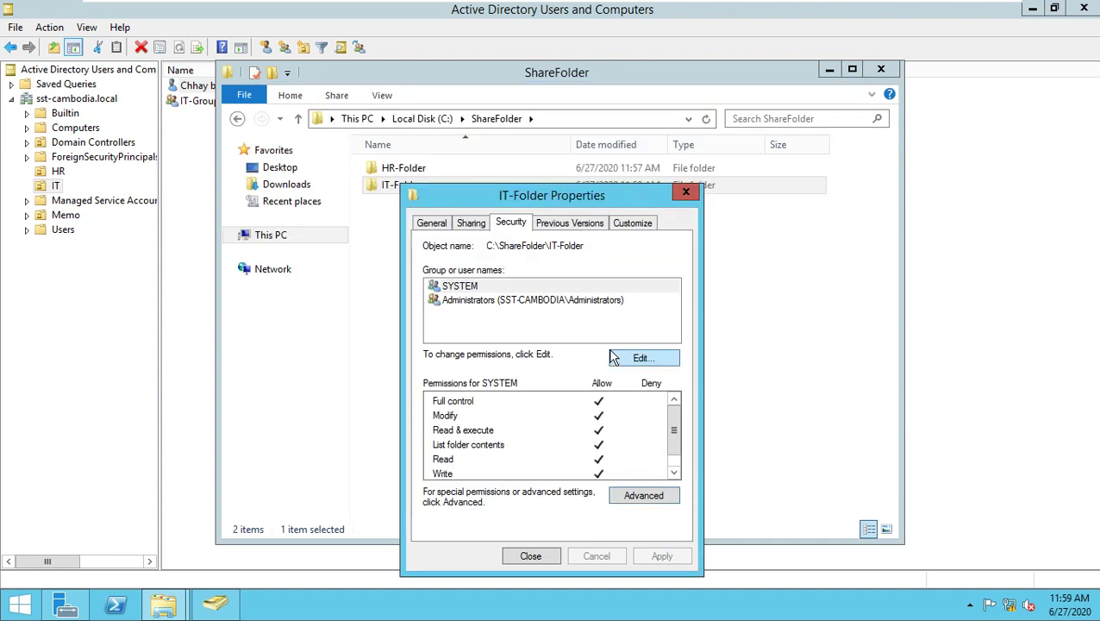
Add IT-Group with Modify allowed to IT-Folder's security list and close its properties.
left_click(639, 422)
left_click(620, 413)
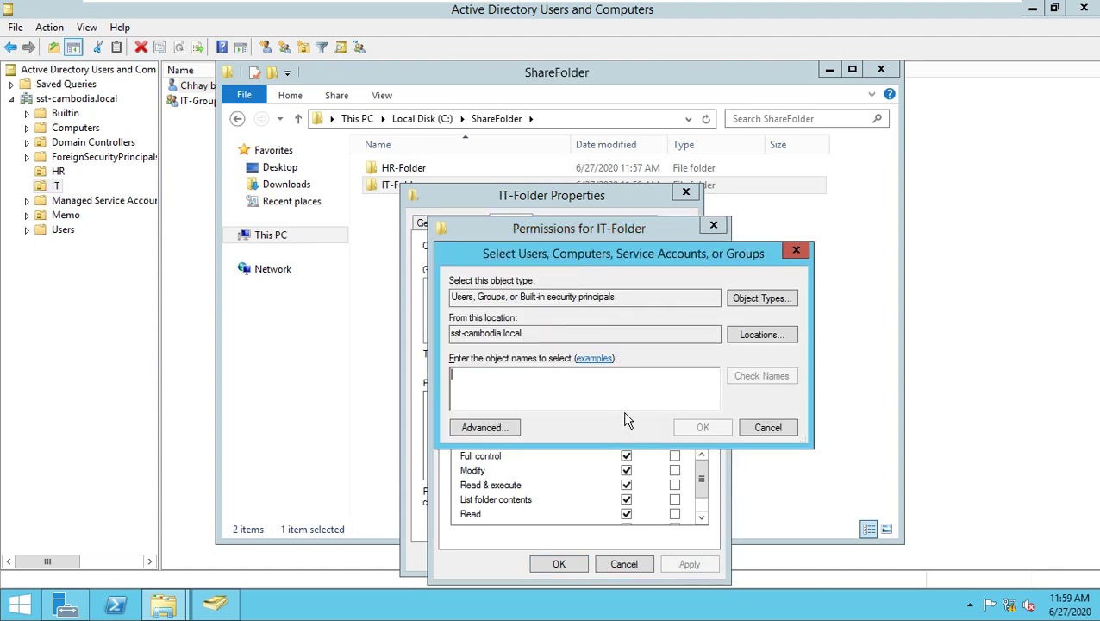
type("IT")
key("Return")
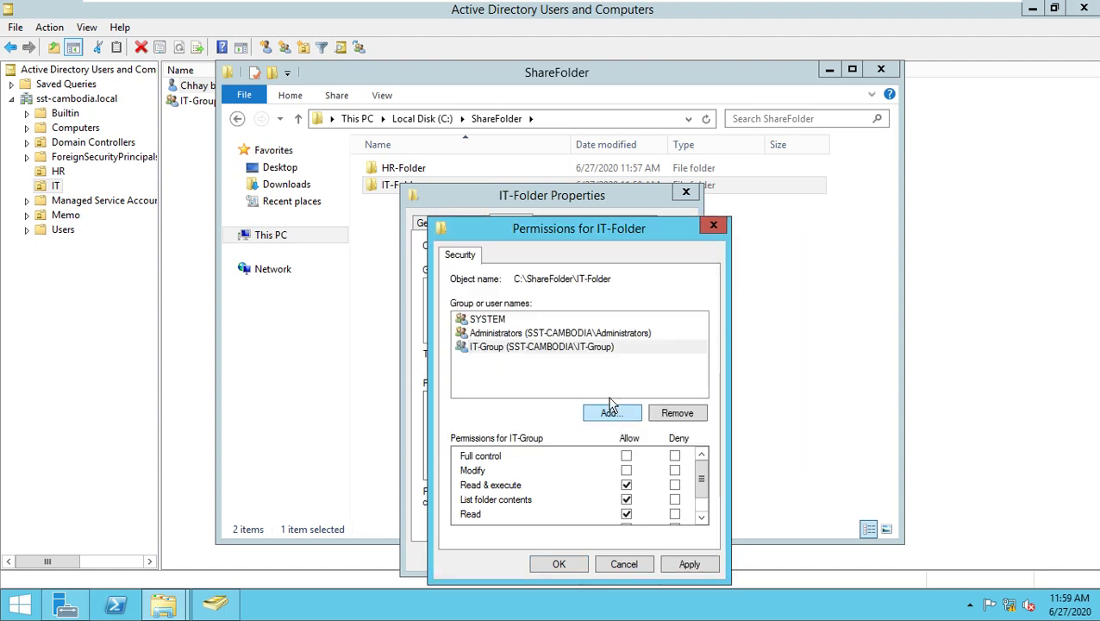
left_click(626, 470)
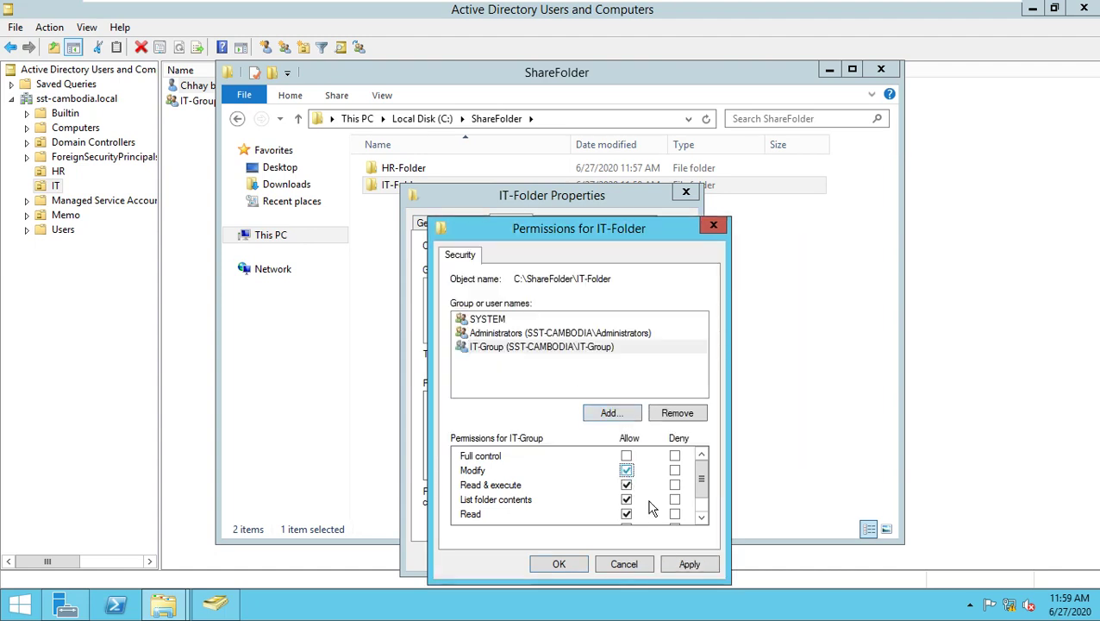
left_click(570, 566)
left_click(543, 557)
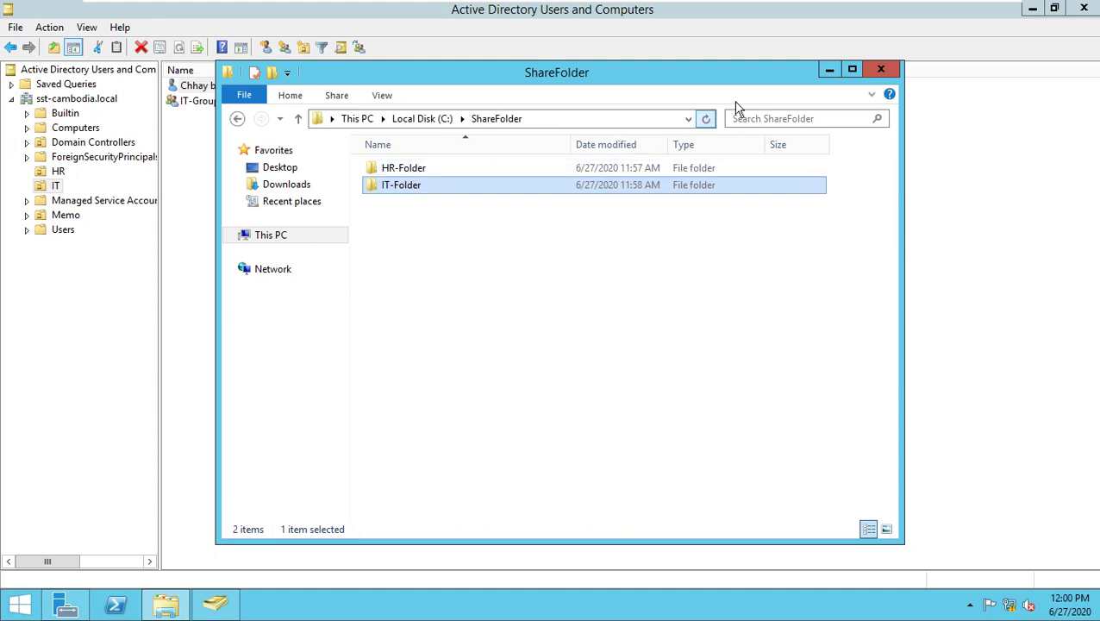
Clear the Explorer selection and switch through the taskbar to Server Manager.
left_click(559, 336)
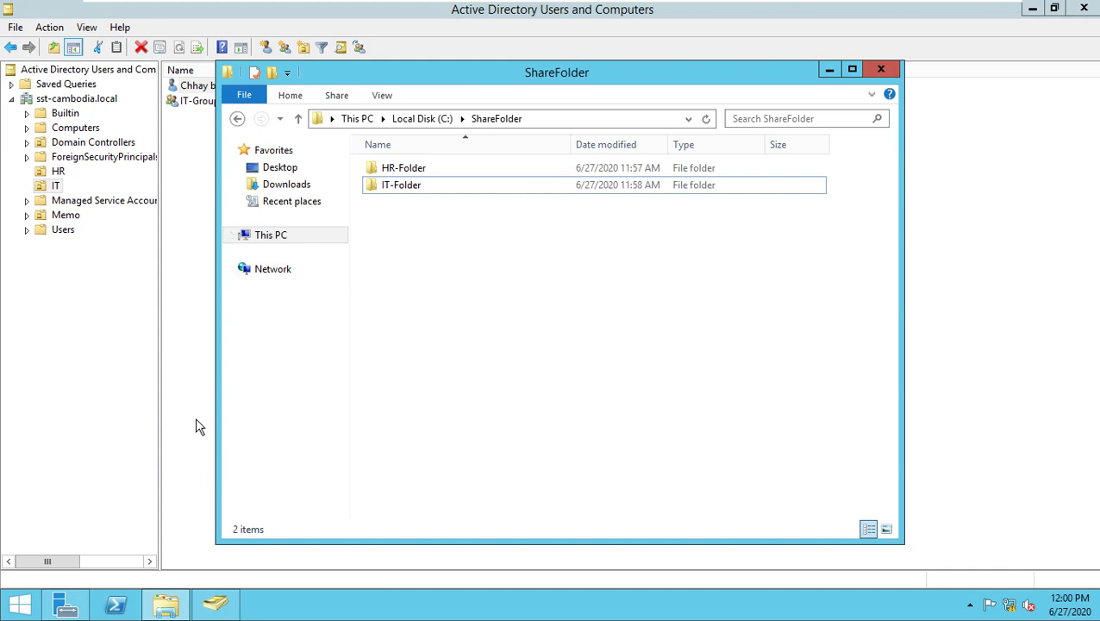
mouse_move(215, 608)
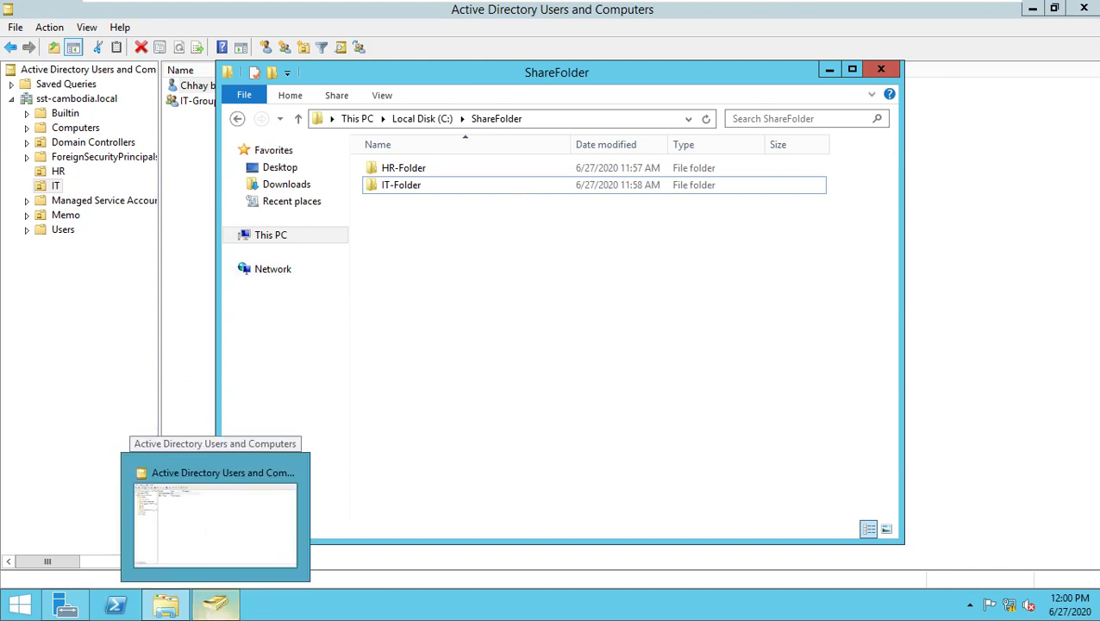
left_click(215, 539)
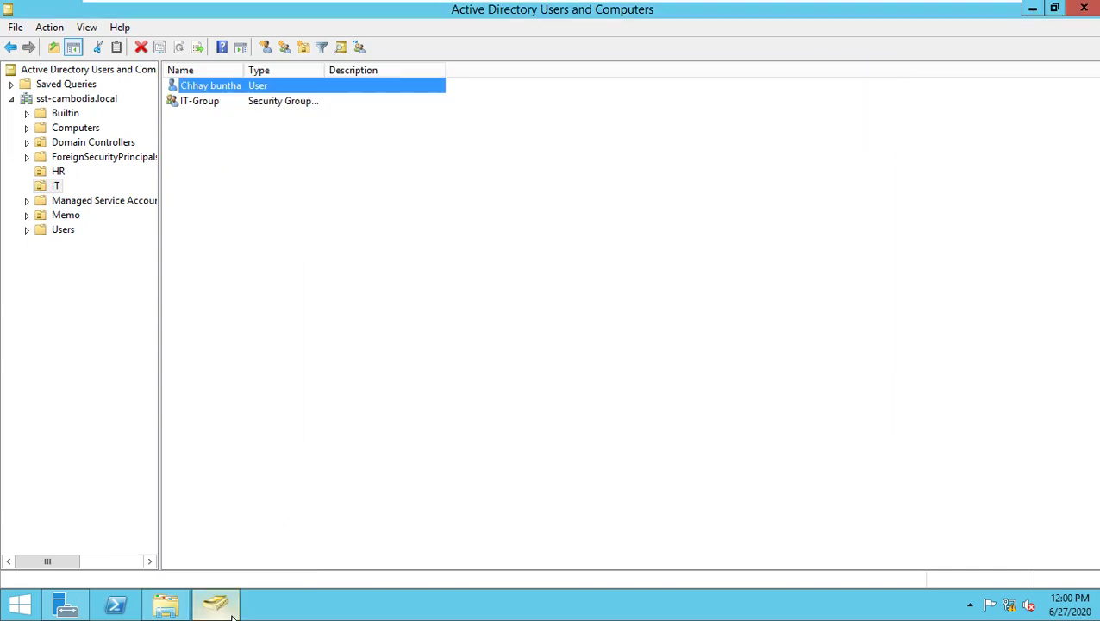
left_click(76, 609)
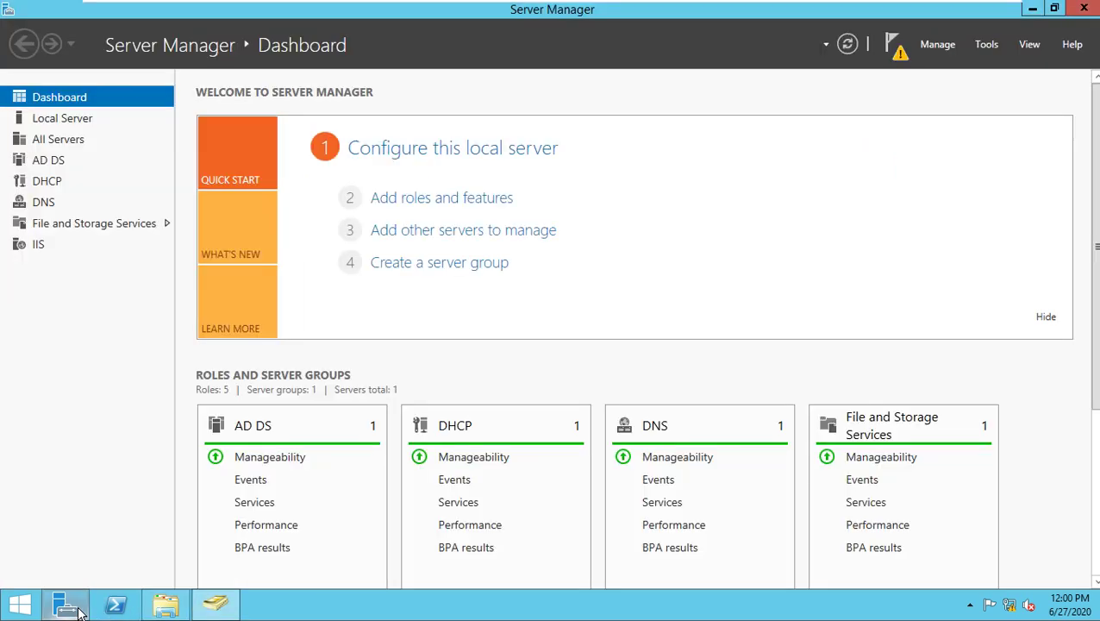
Launch Group Policy Management and expand Forest > Domains > sst-cambodia.local to Default Domain Policy.
left_click(985, 49)
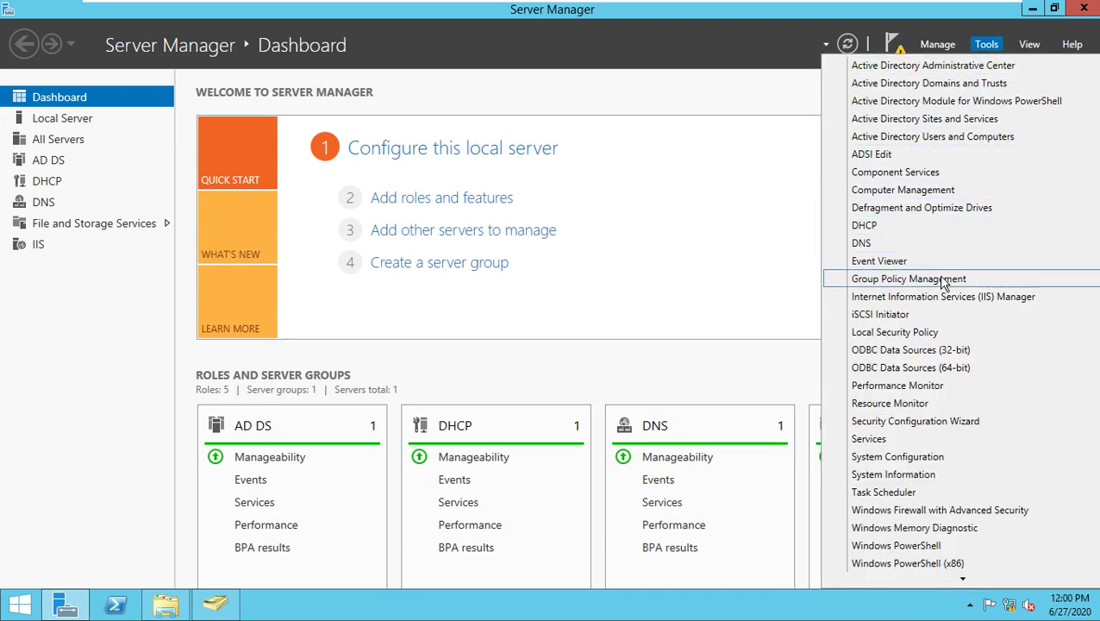
left_click(903, 281)
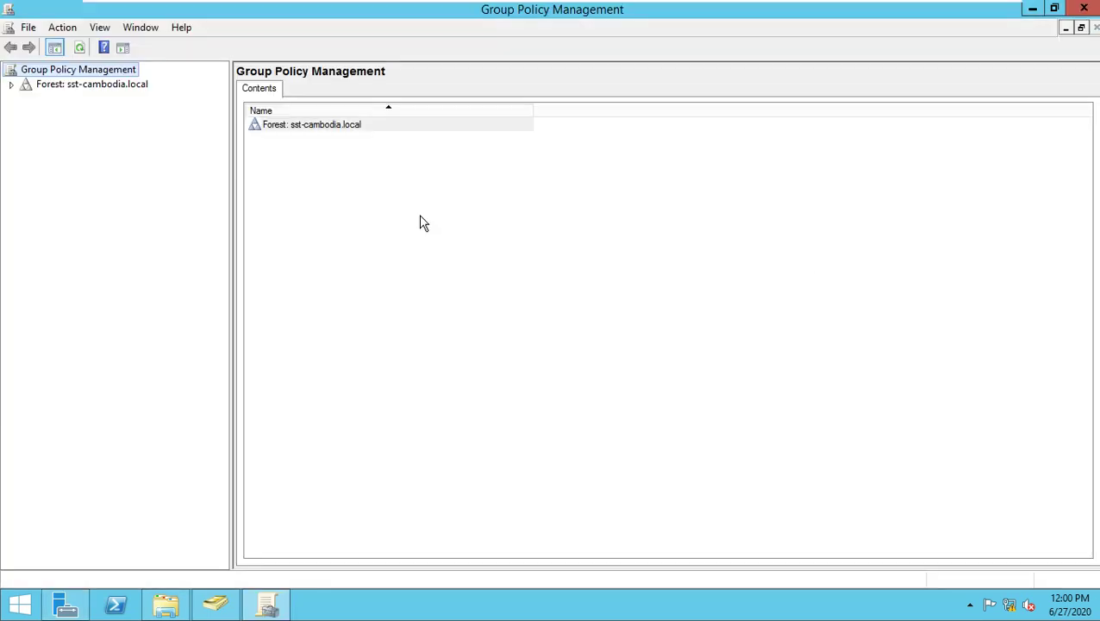
left_click(31, 86)
left_click(12, 85)
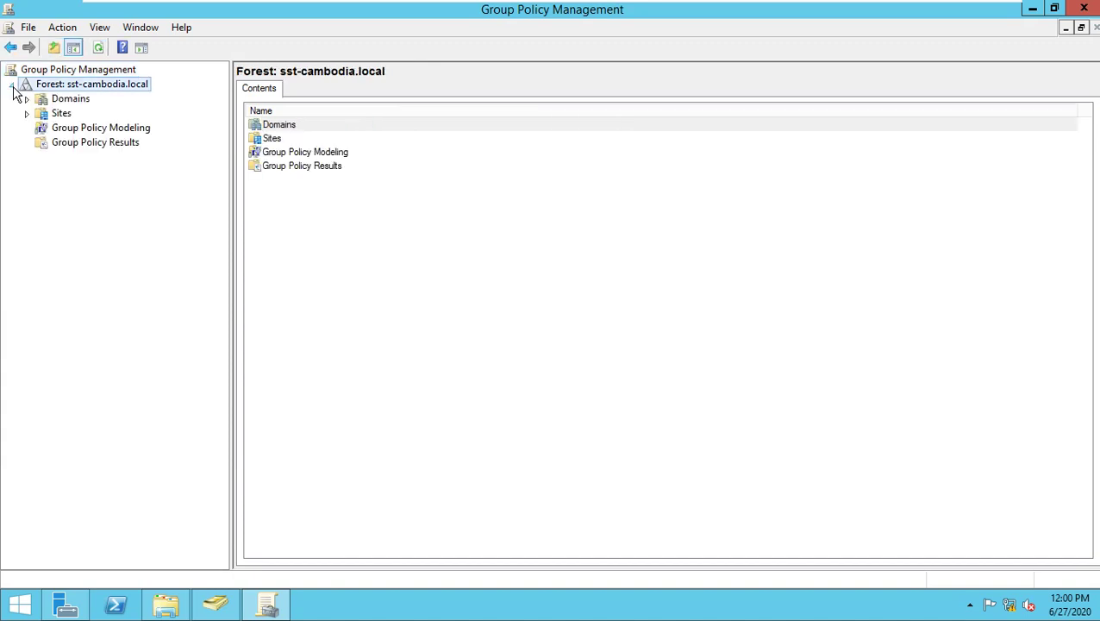
left_click(26, 99)
left_click(41, 113)
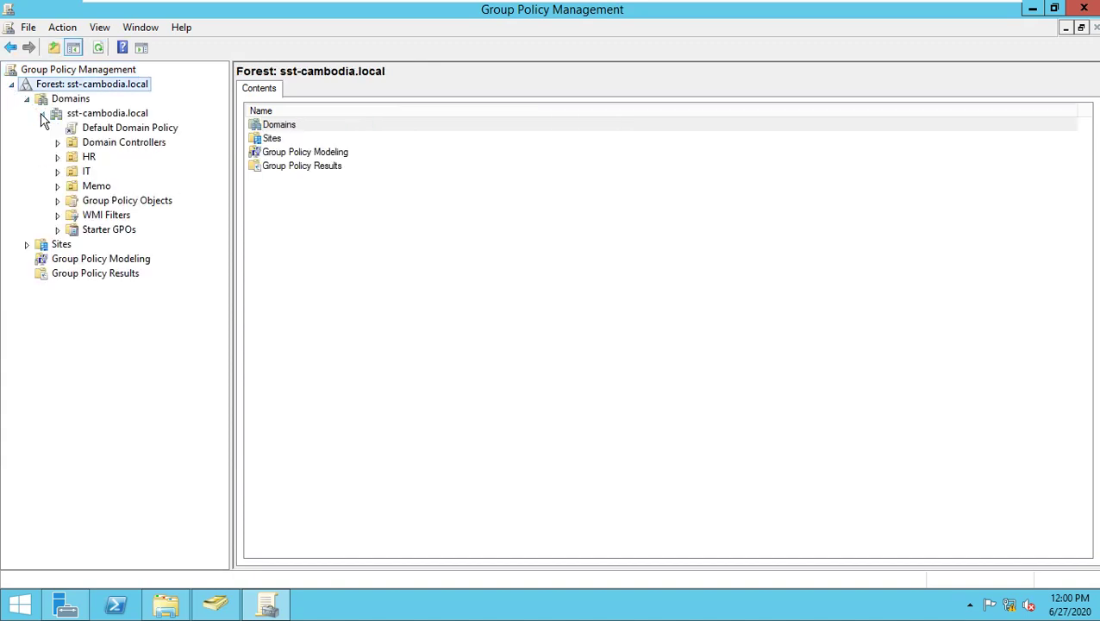
left_click(119, 129)
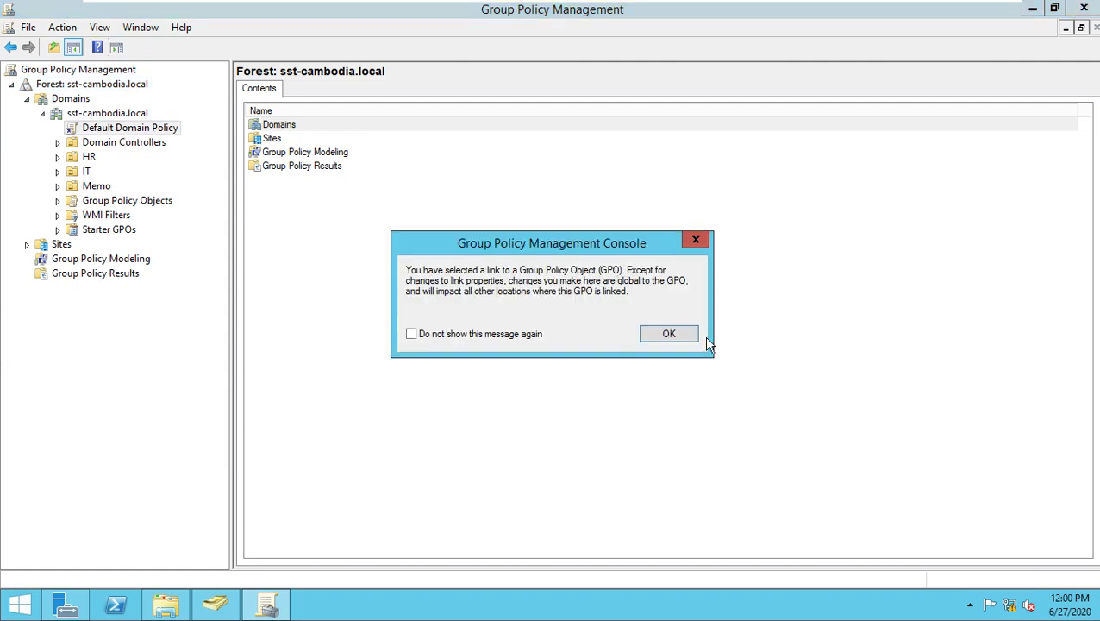
left_click(677, 339)
right_click(89, 136)
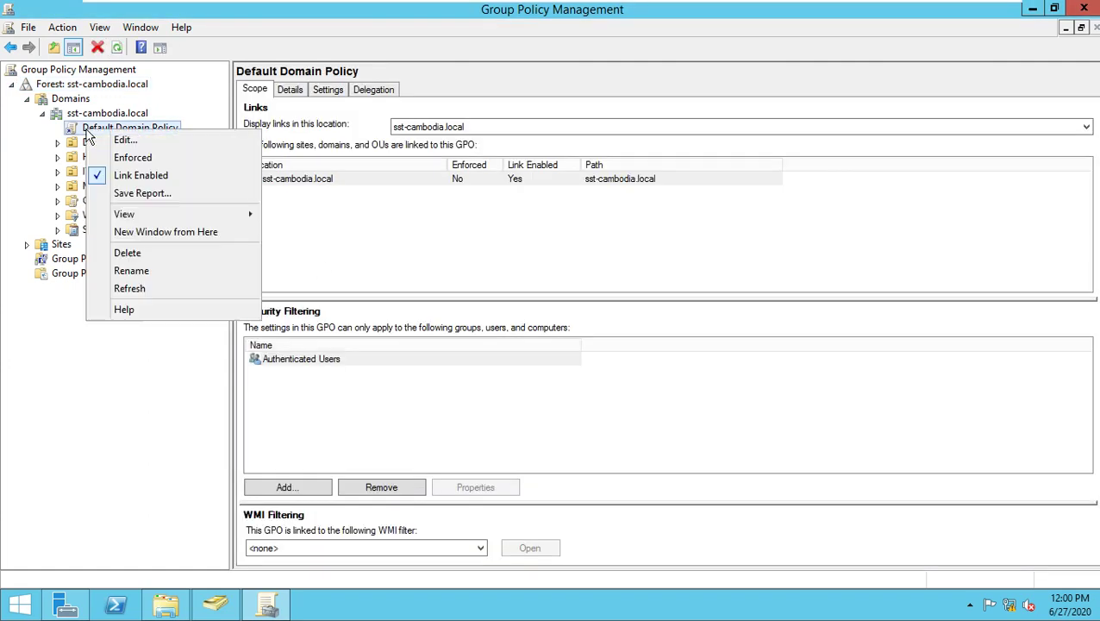
Check User Configuration > Preferences > Windows Settings > Drive Maps in the Default Domain Policy, then close the editor.
left_click(121, 139)
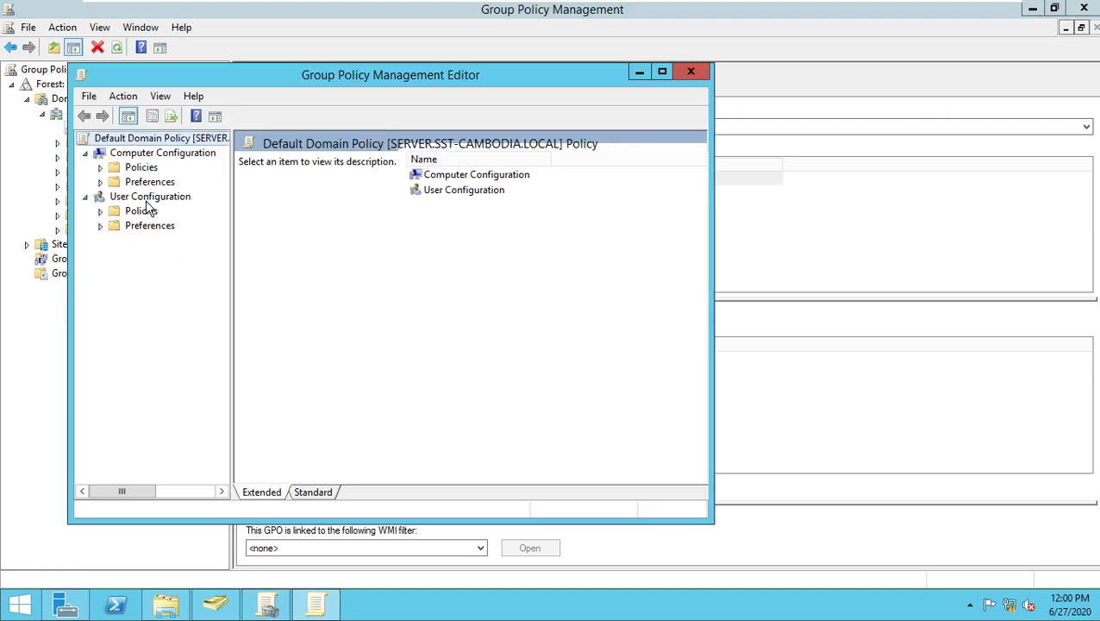
left_click(100, 225)
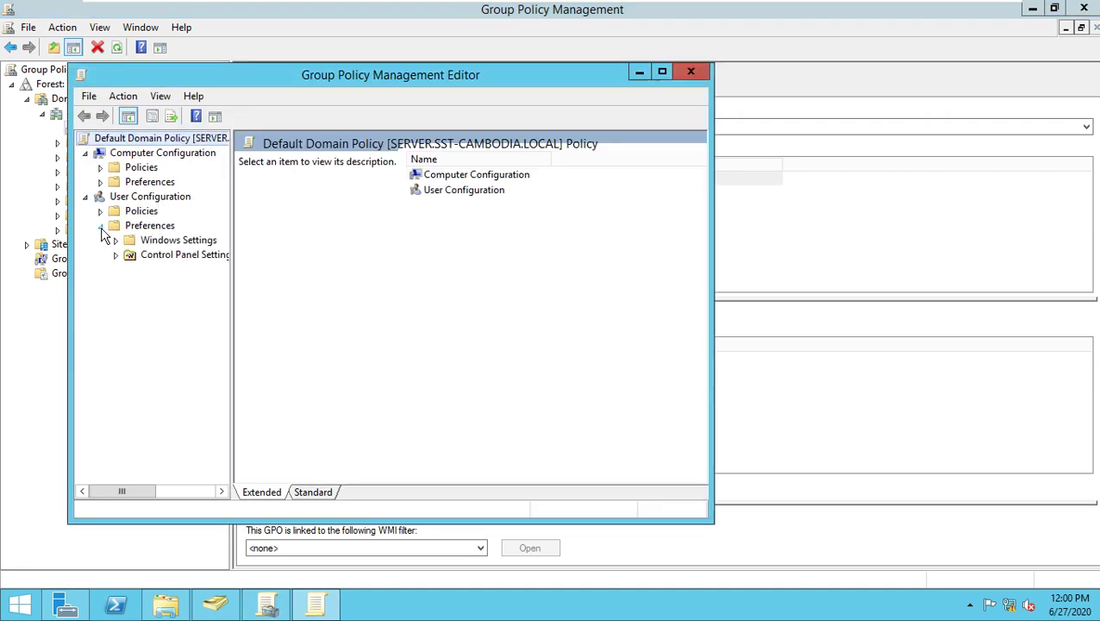
left_click(116, 240)
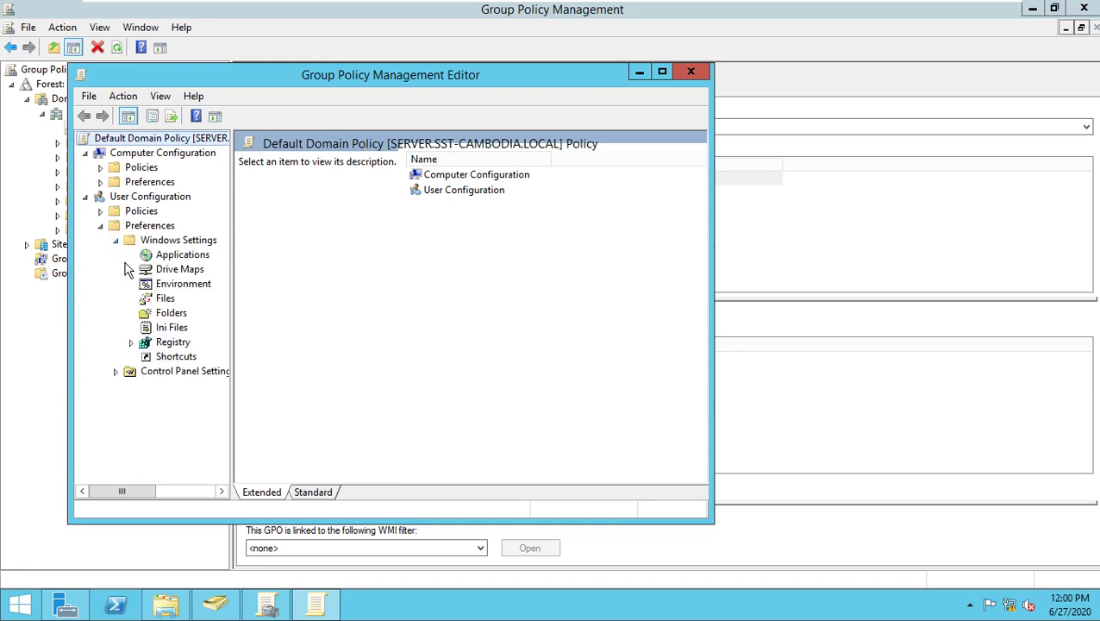
left_click(181, 270)
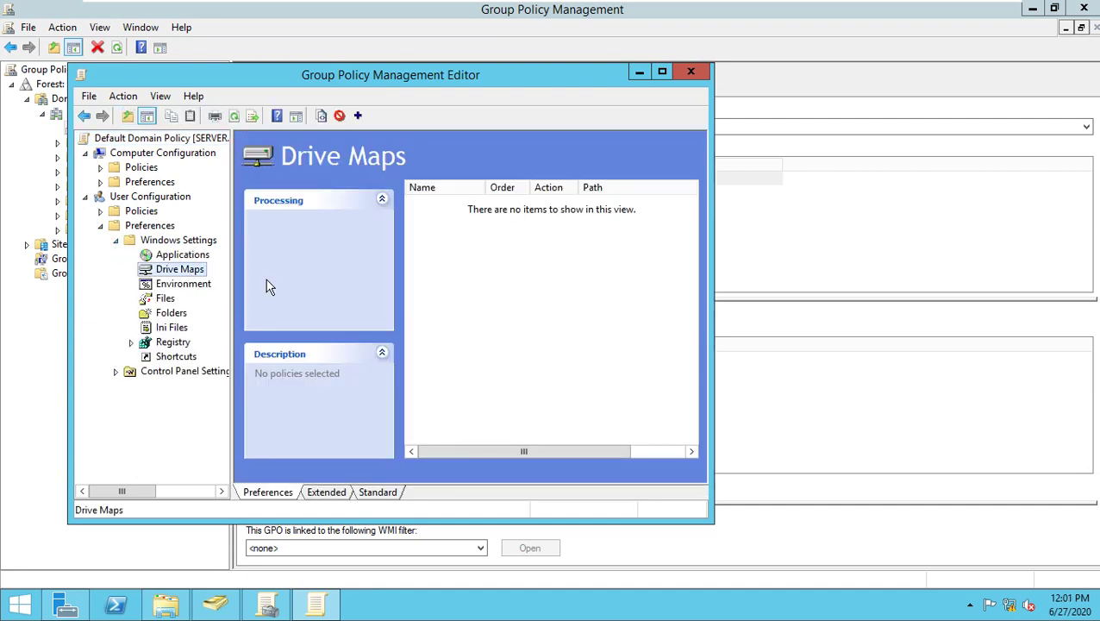
right_click(175, 273)
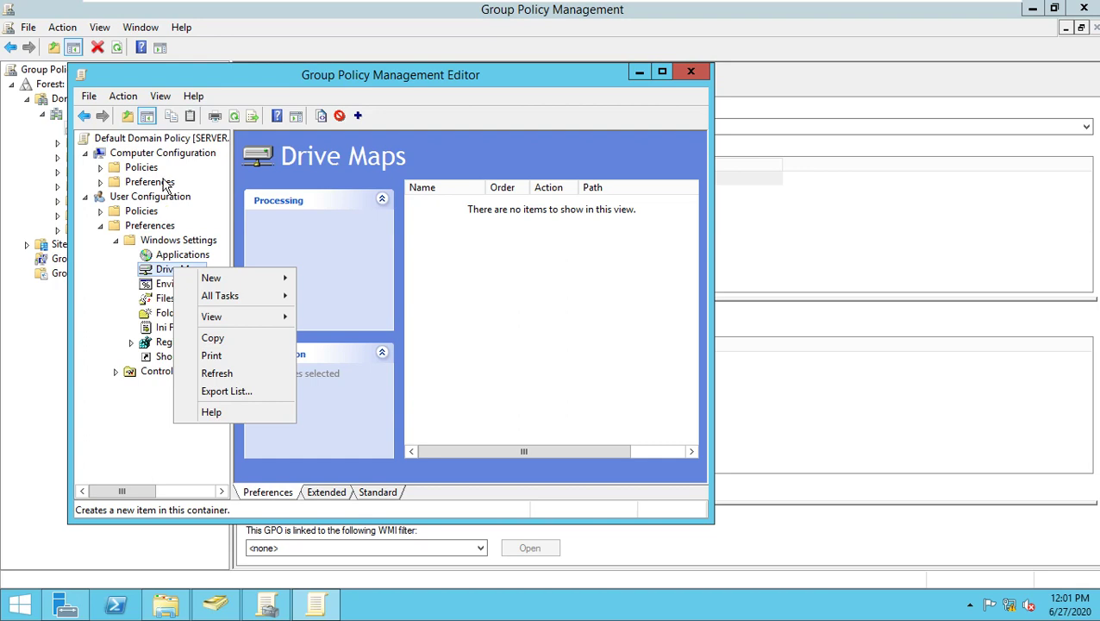
left_click(140, 169)
left_click(100, 168)
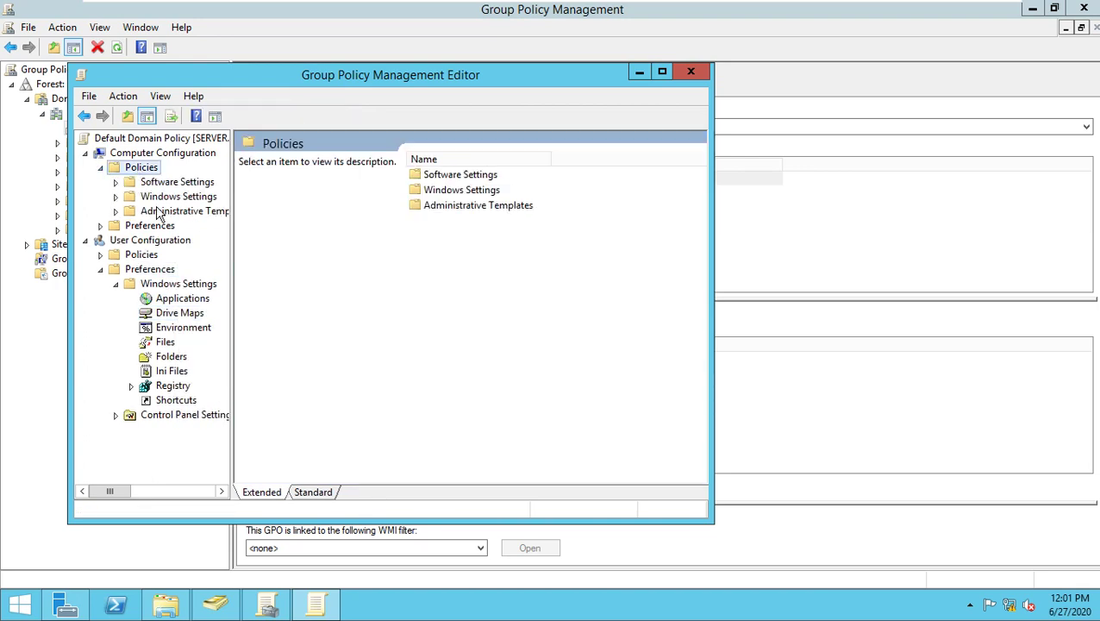
left_click(692, 73)
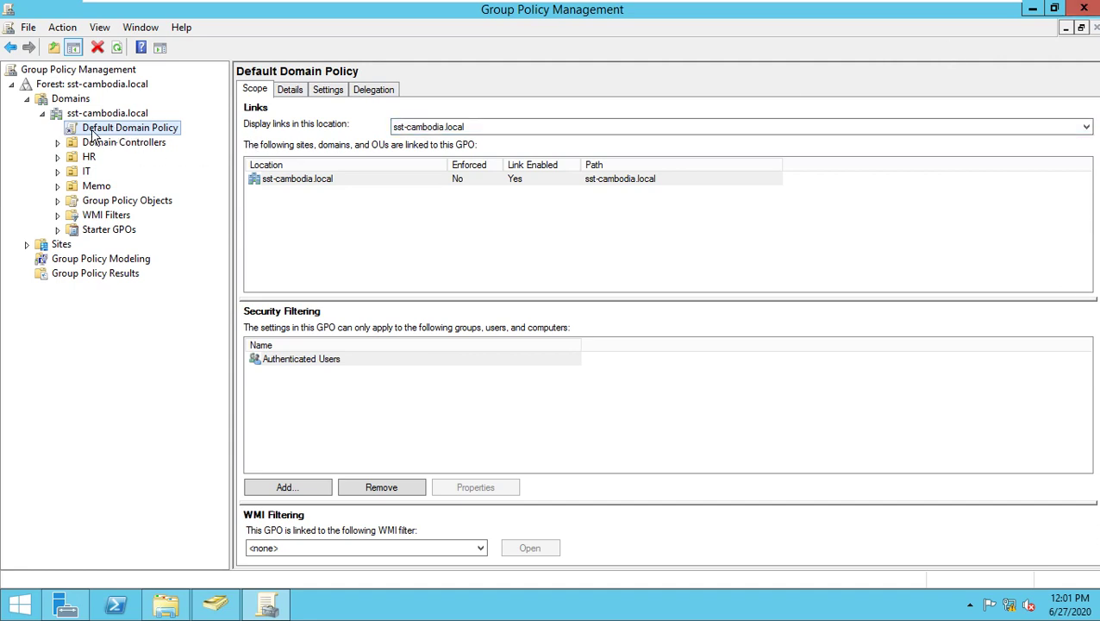
From the HR OU's context menu, create a new linked GPO and name it HR-GPO.
left_click(90, 158)
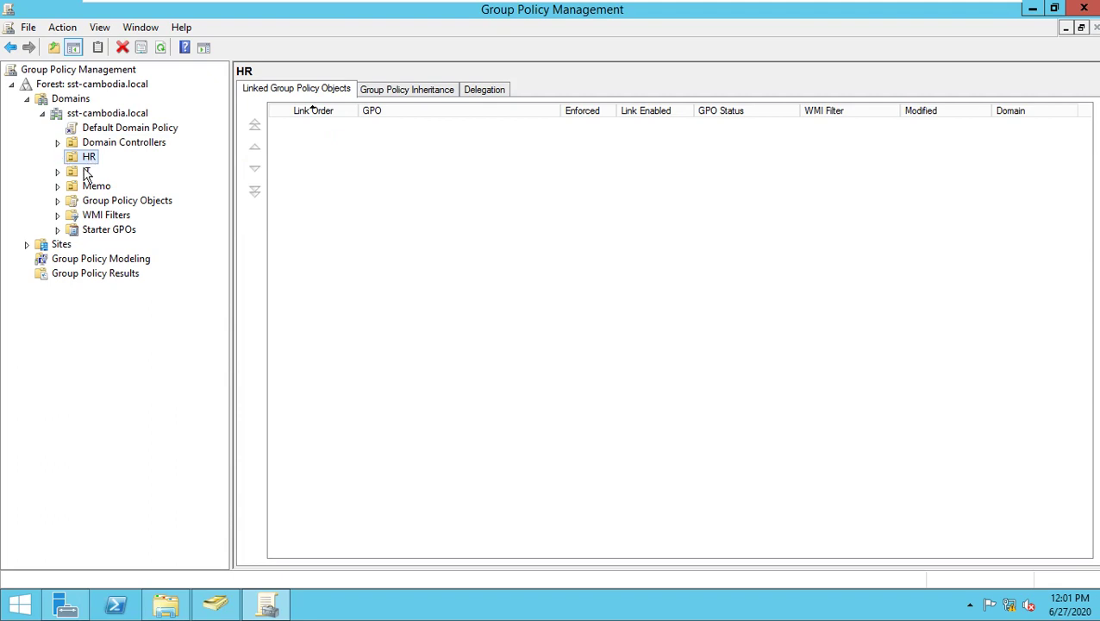
left_click(87, 170)
left_click(89, 159)
right_click(88, 159)
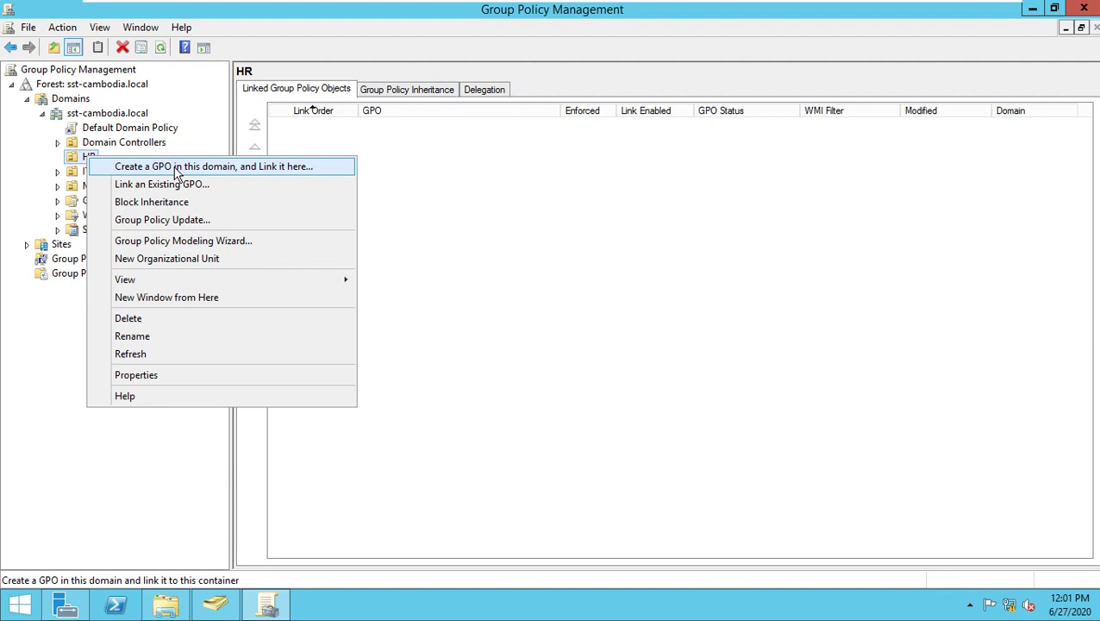
left_click(176, 166)
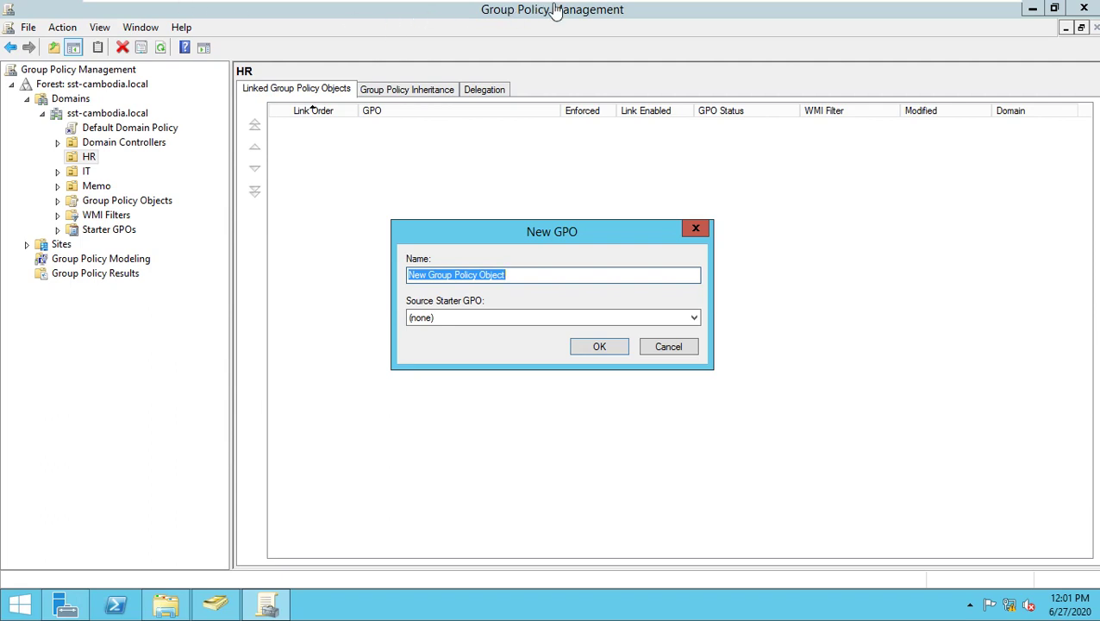
left_click(537, 280)
left_click_drag(537, 278, 390, 275)
type("HR GPO")
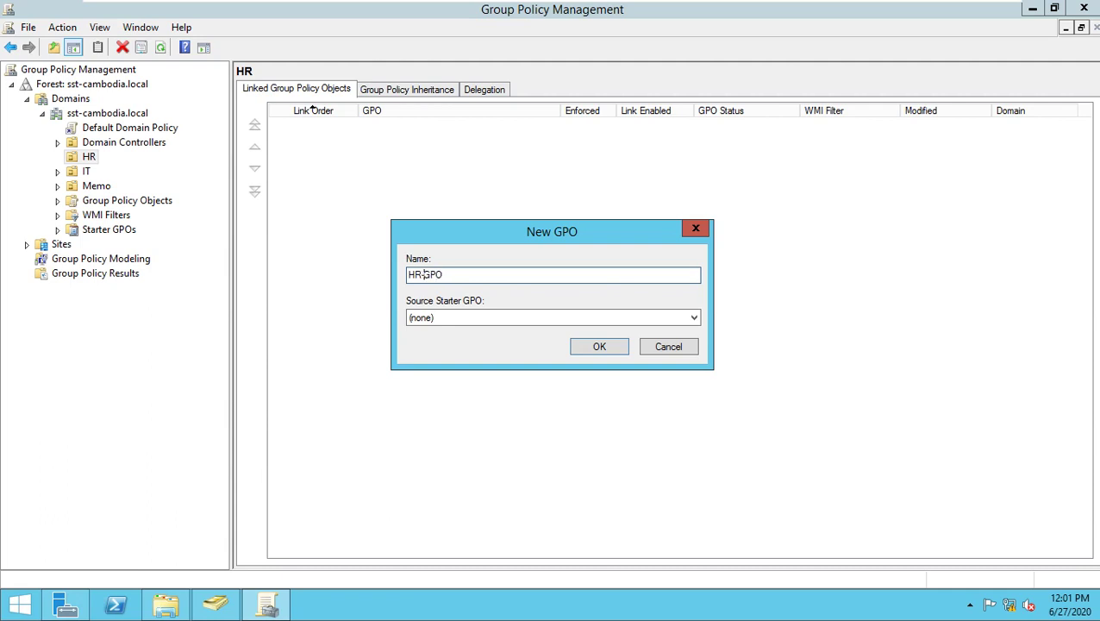
left_click(599, 346)
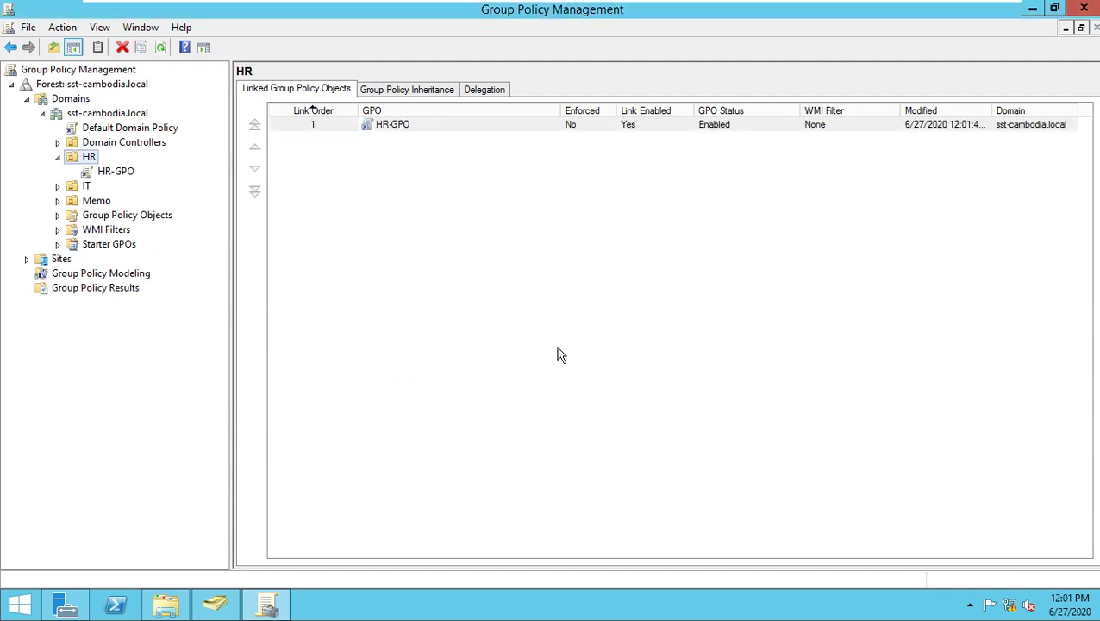
Create a linked GPO named IT-GPO on the IT OU, then select HR-GPO.
left_click(87, 189)
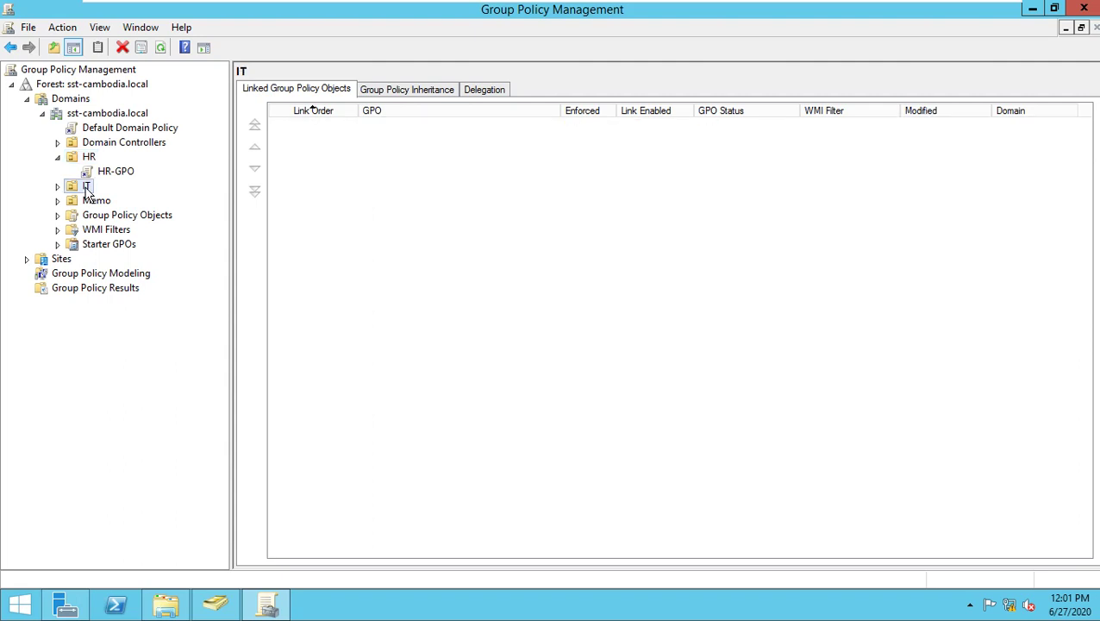
right_click(87, 189)
left_click(112, 197)
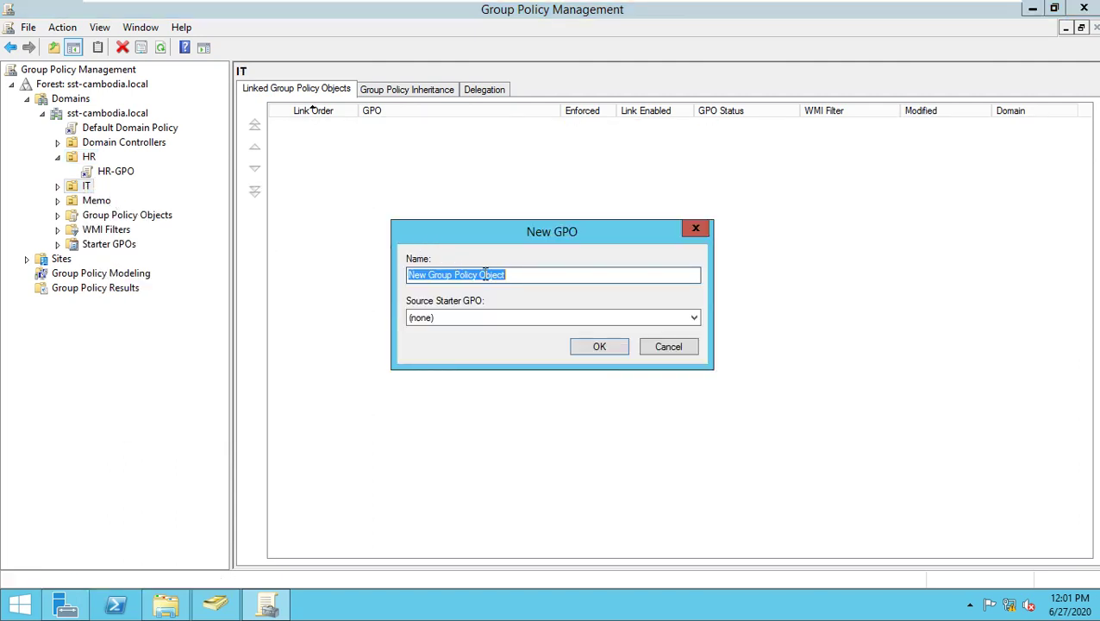
type("IT-GPO")
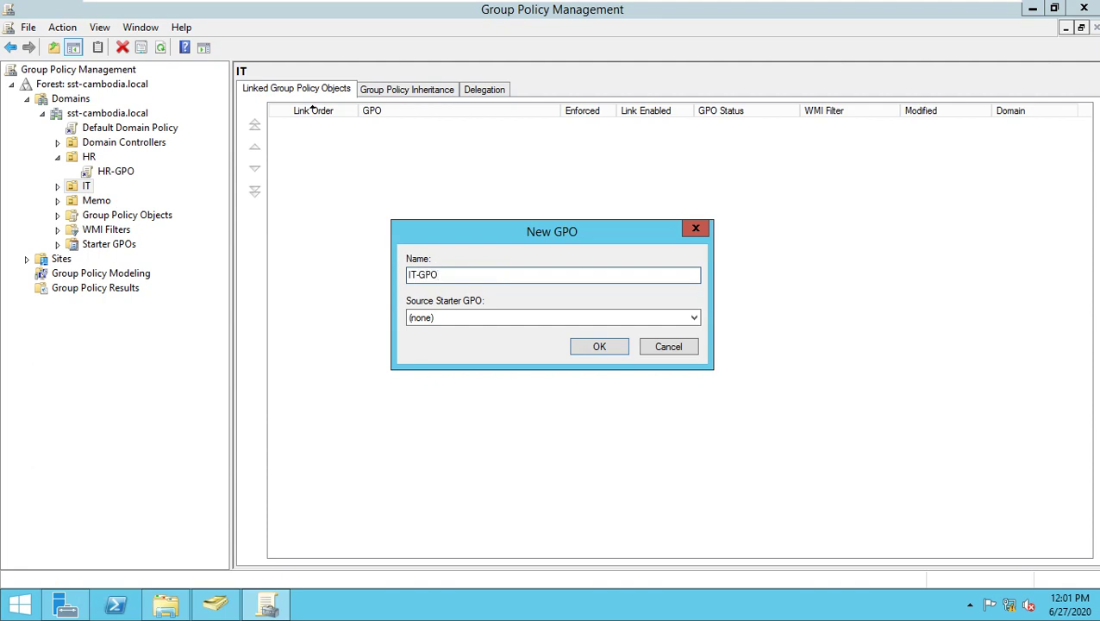
left_click(598, 348)
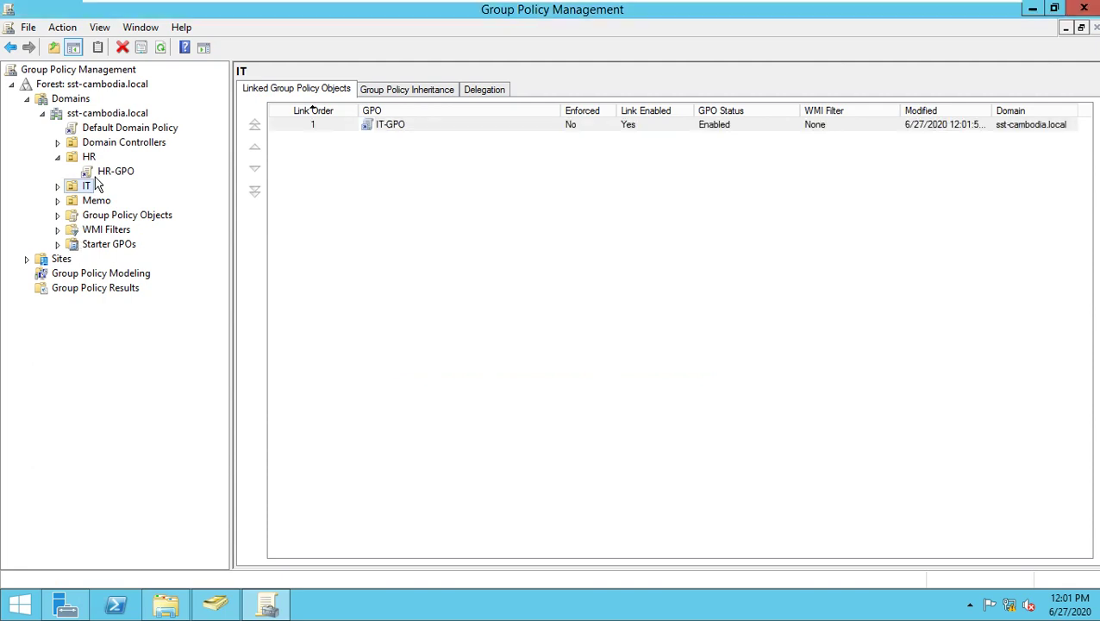
left_click(102, 172)
Dismiss the link notice and open HR-GPO in the Group Policy Management Editor.
left_click(663, 337)
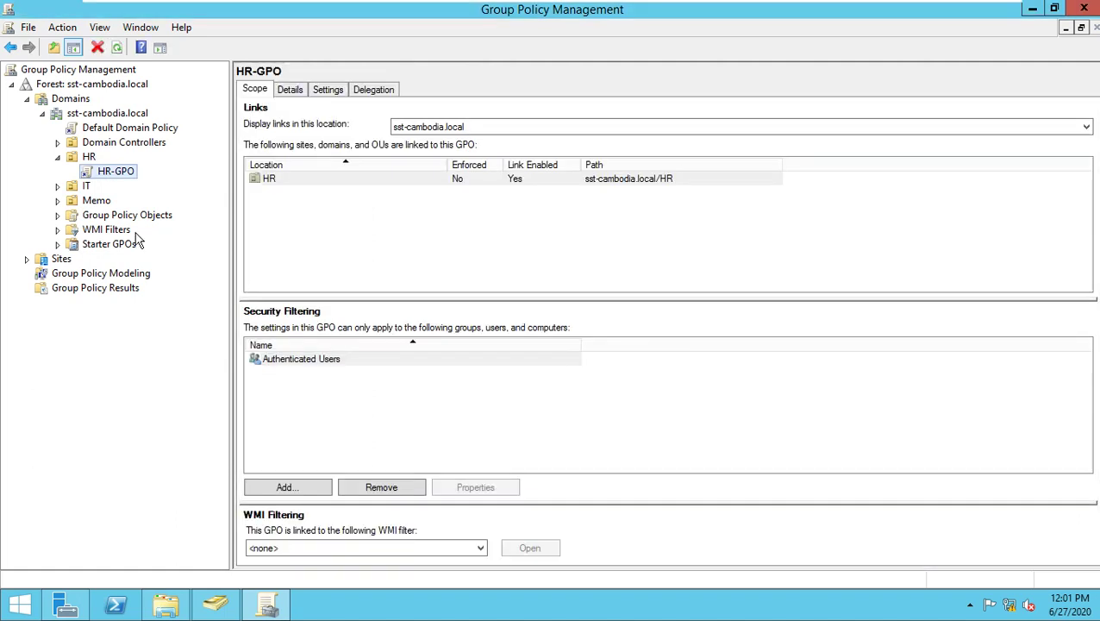
right_click(118, 176)
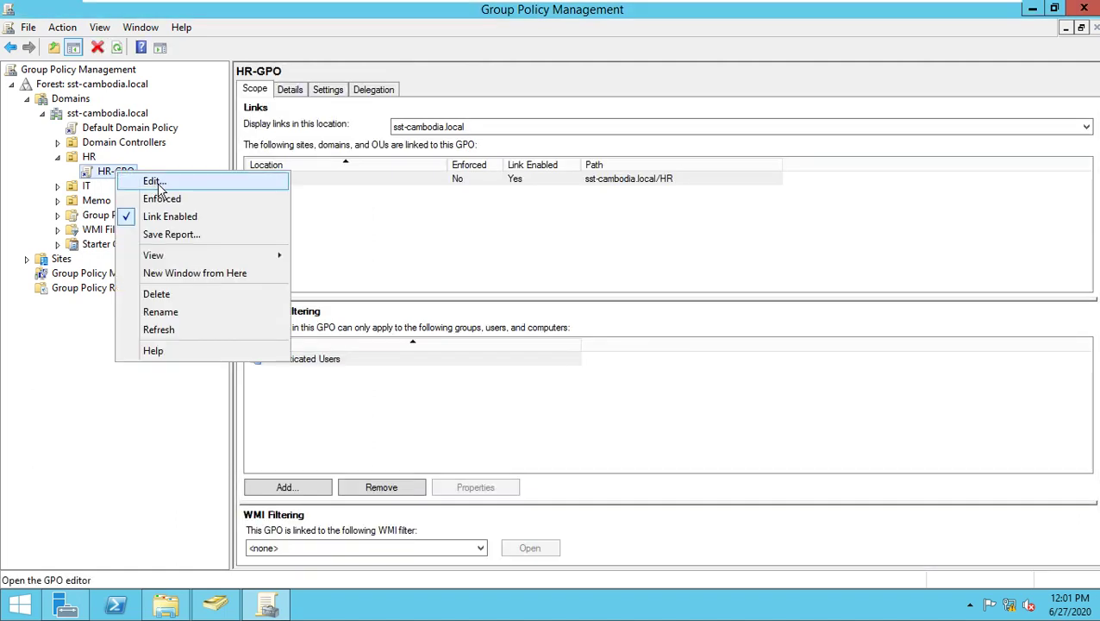
left_click(158, 183)
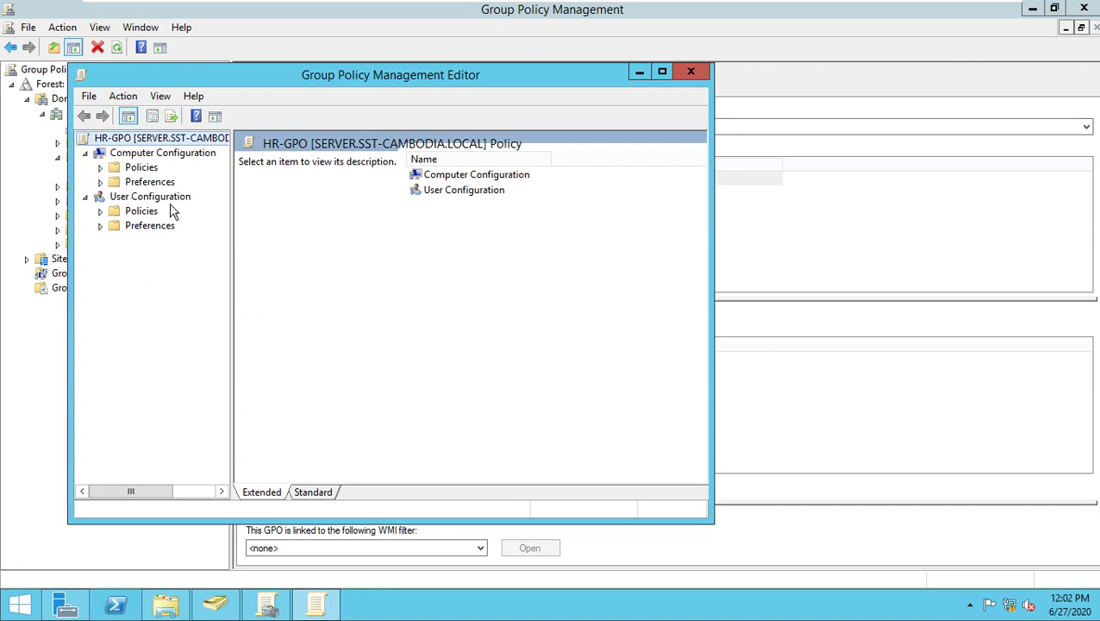
Add a new Mapped Drive under User Configuration > Preferences > Windows Settings > Drive Maps.
left_click(100, 225)
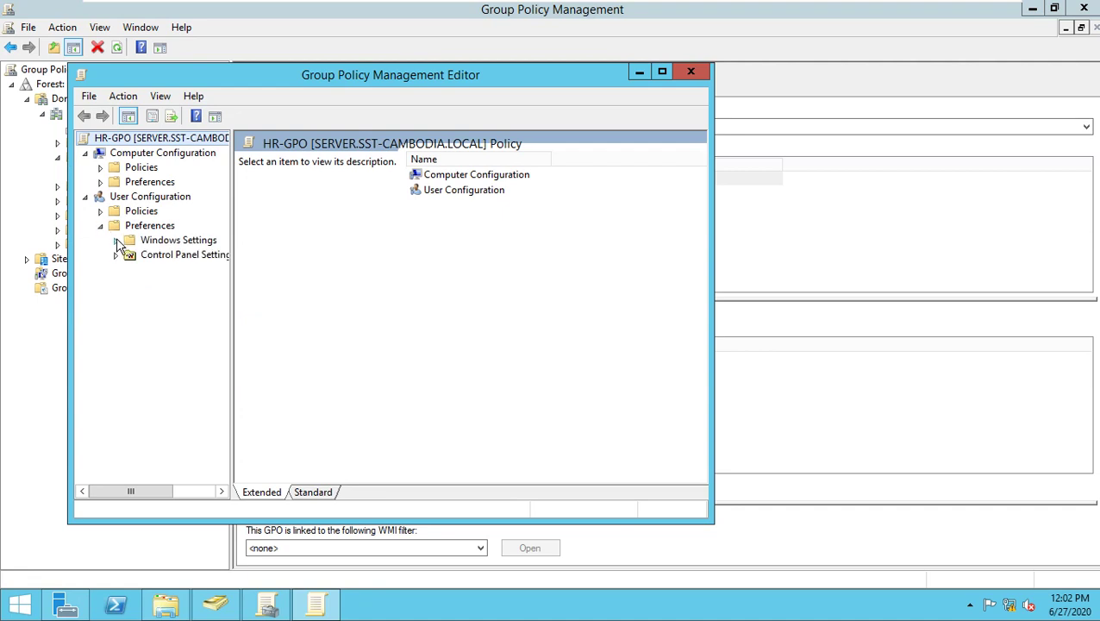
left_click(115, 240)
left_click(160, 272)
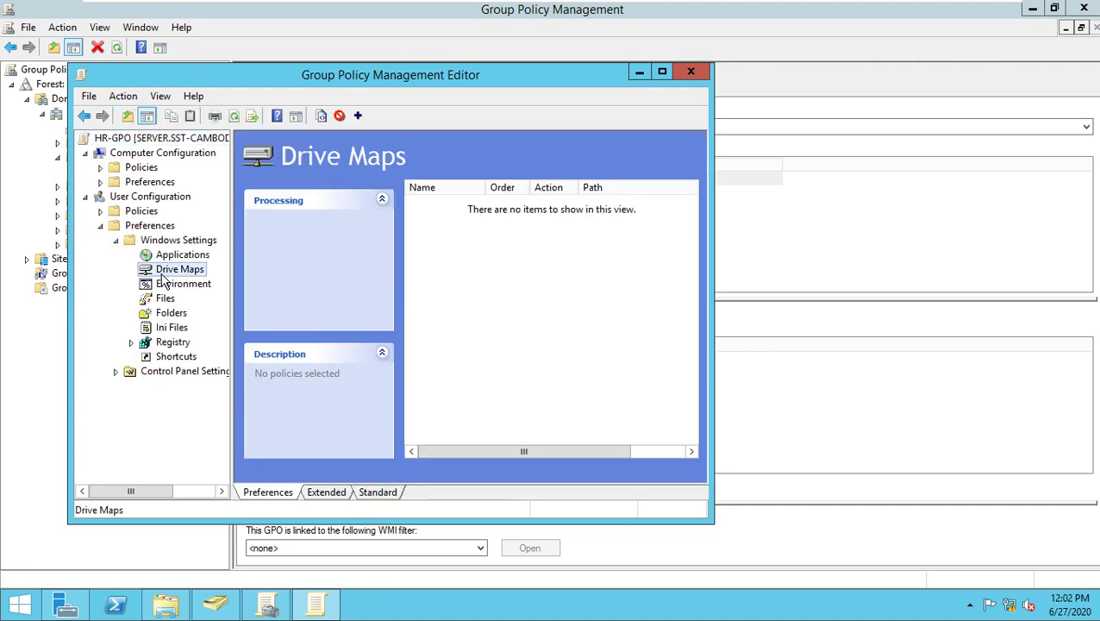
right_click(184, 271)
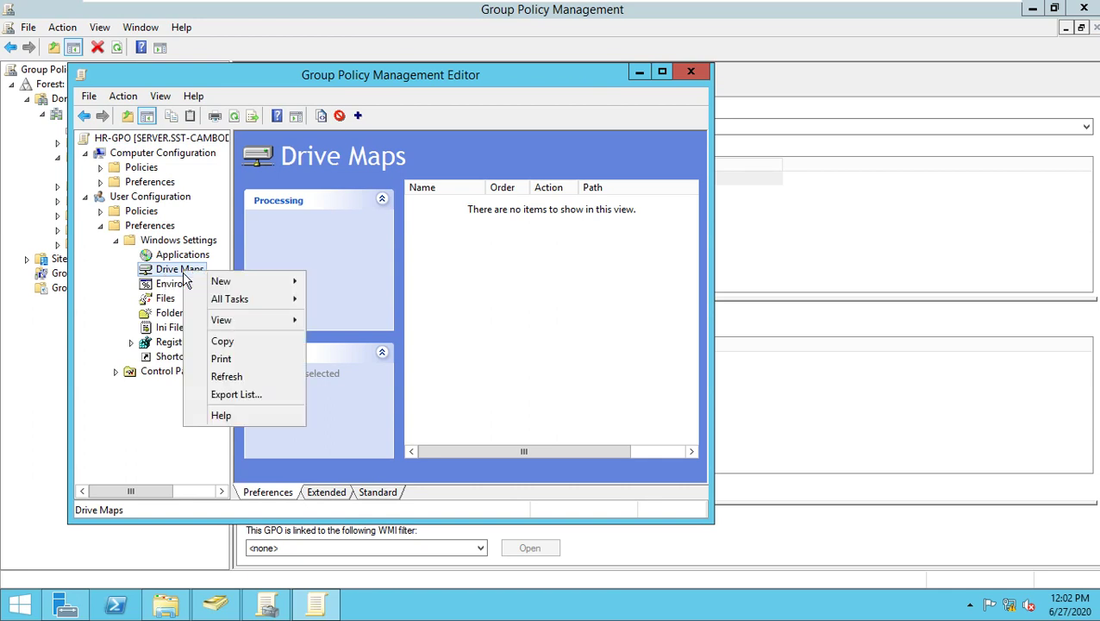
mouse_move(228, 282)
left_click(377, 283)
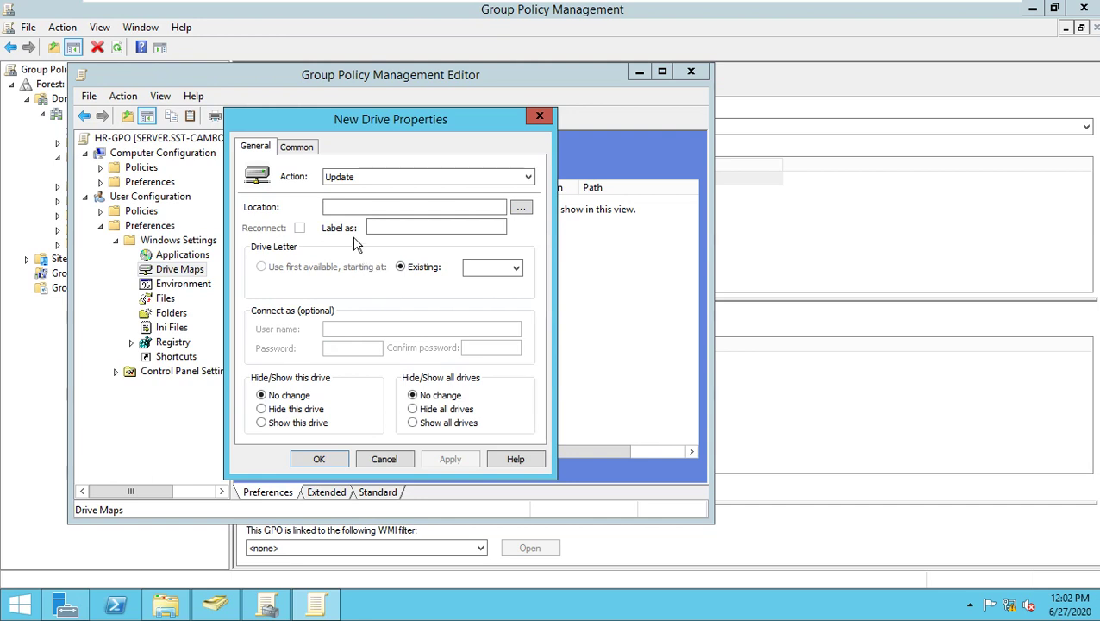
Set the drive map action to Create, start Location with \\, and show ShareFolder.
left_click(362, 177)
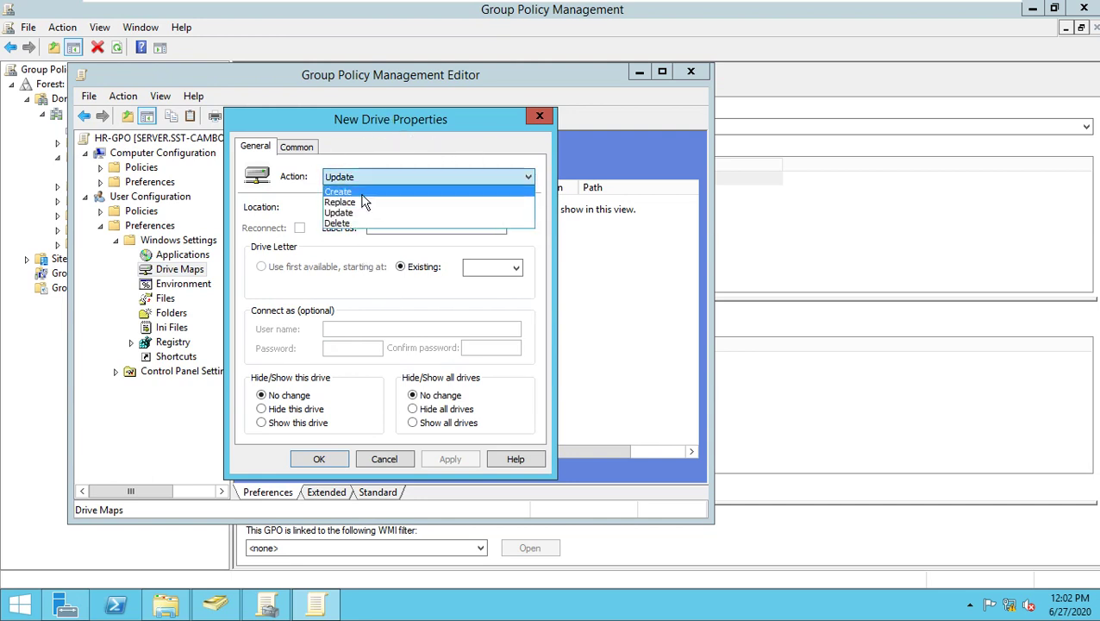
left_click(363, 192)
left_click(382, 207)
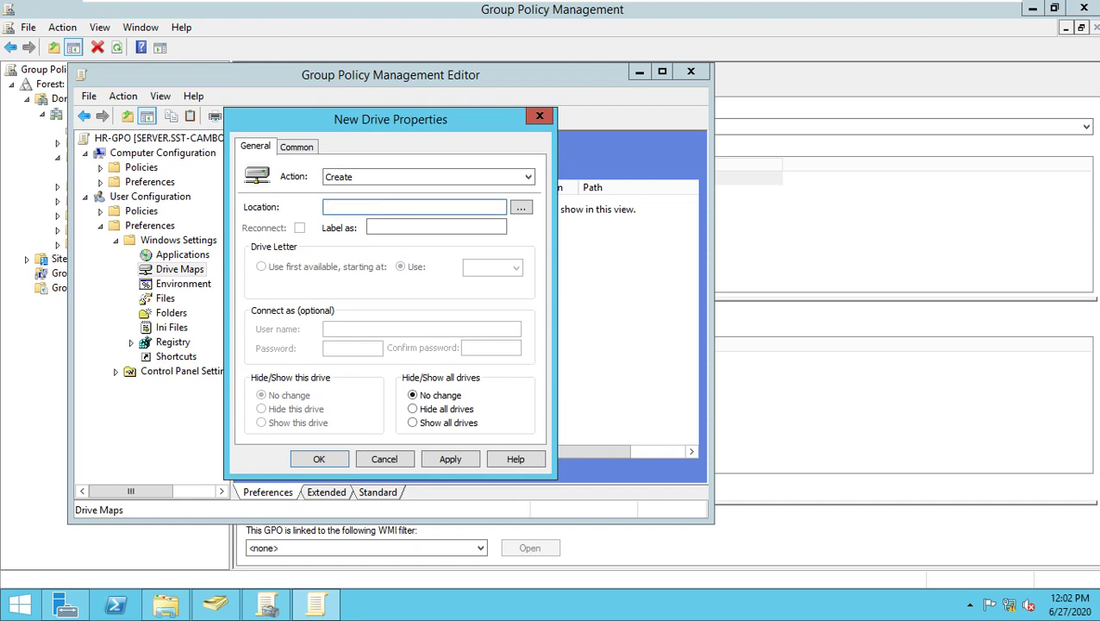
type("\\")
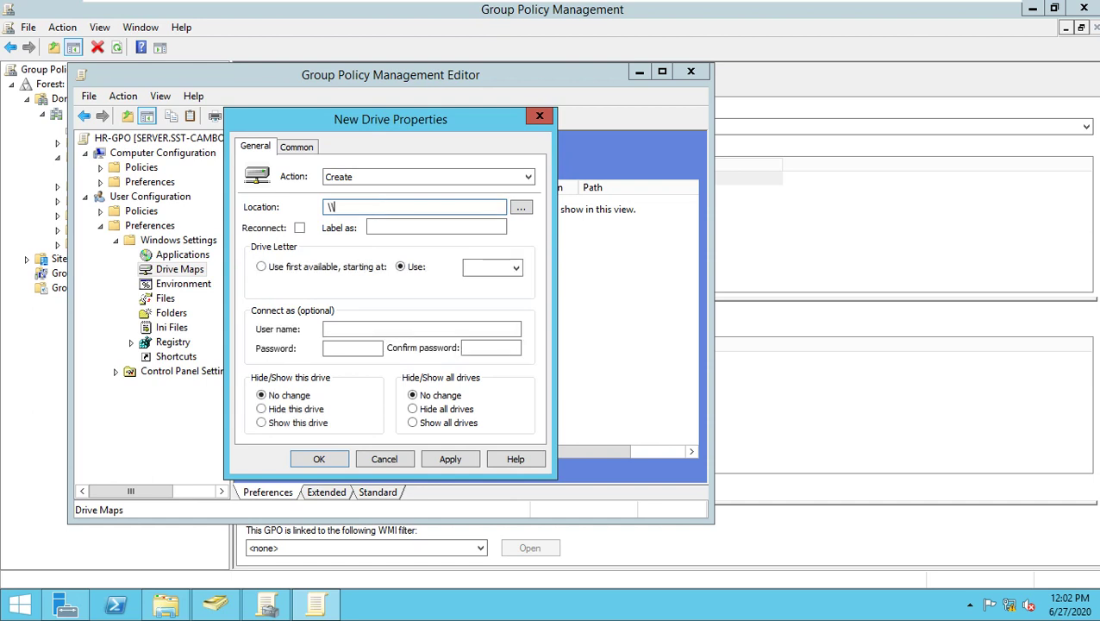
type("\\")
left_click(166, 605)
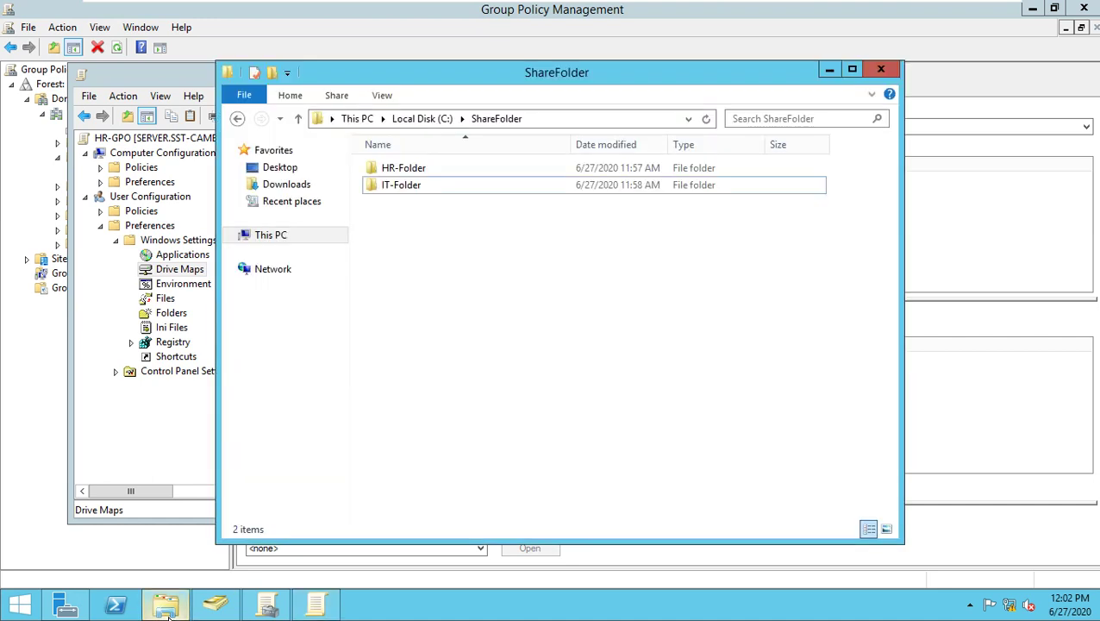
Confirm the computer name SERVER in System info, then resume typing \S in Location.
right_click(264, 246)
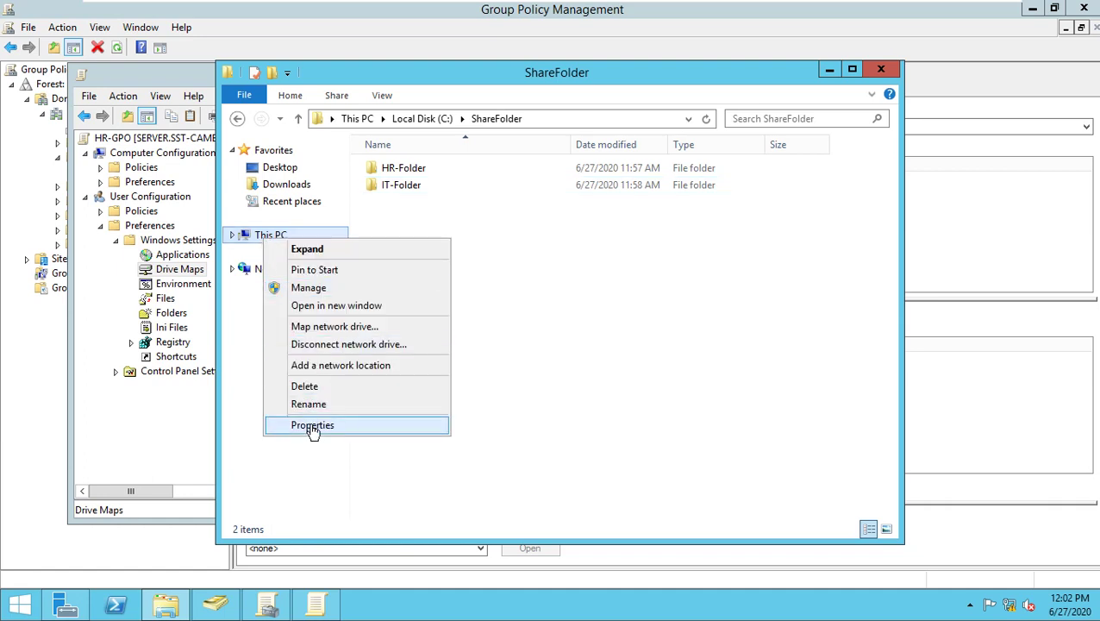
left_click(312, 425)
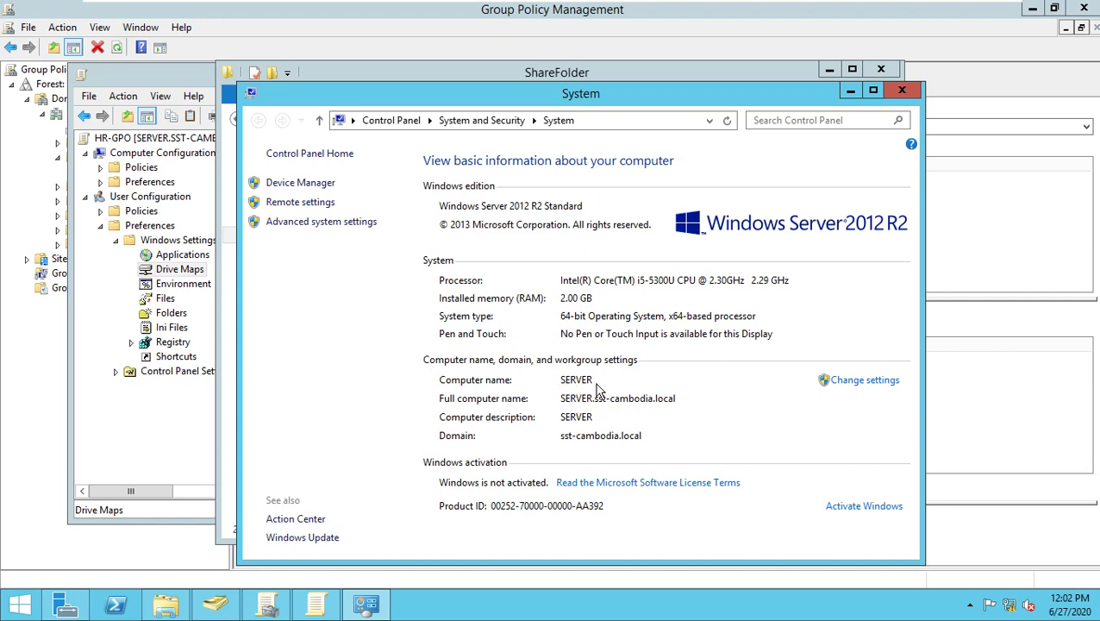
left_click(314, 605)
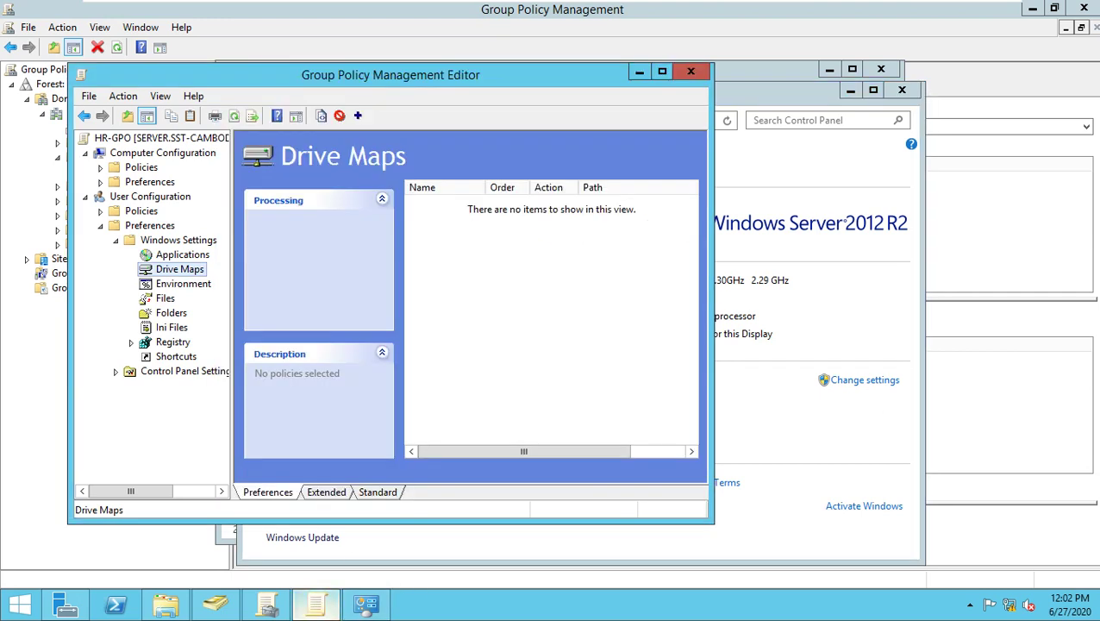
left_click(267, 608)
key("alt+Tab")
key("alt+Tab")
key("alt+Tab")
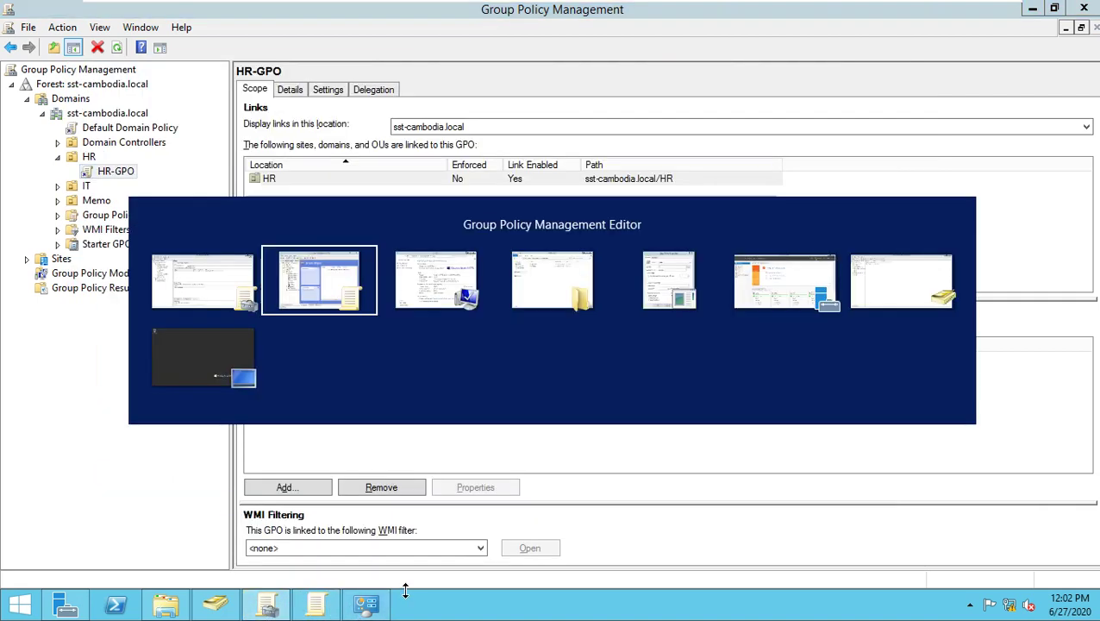
key("Escape")
type("\\\\")
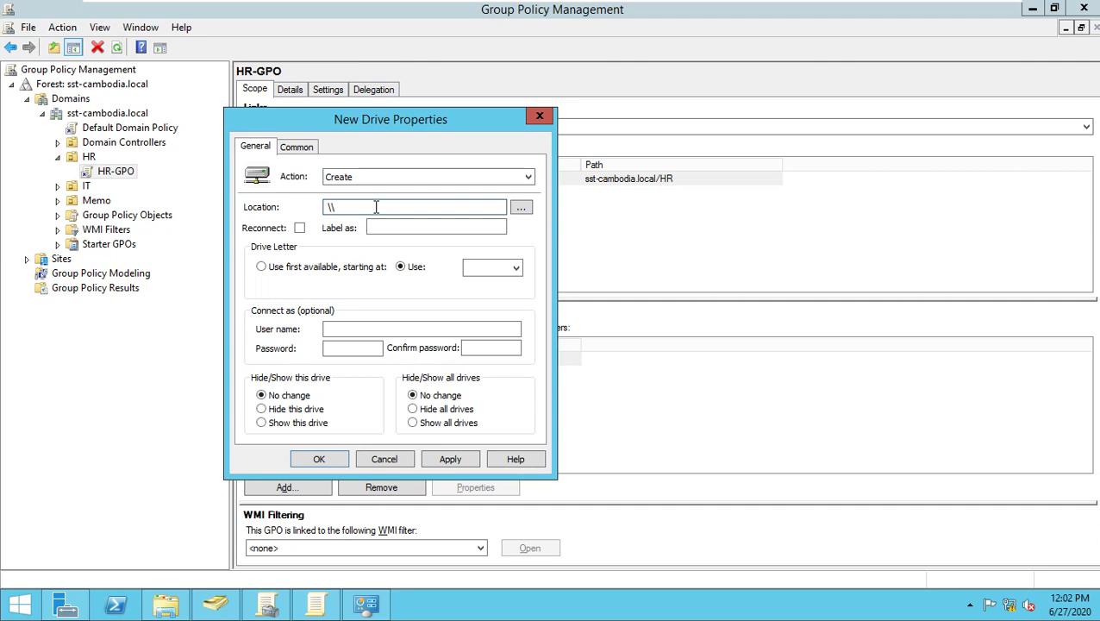
type("SERVER\\HR-Folder")
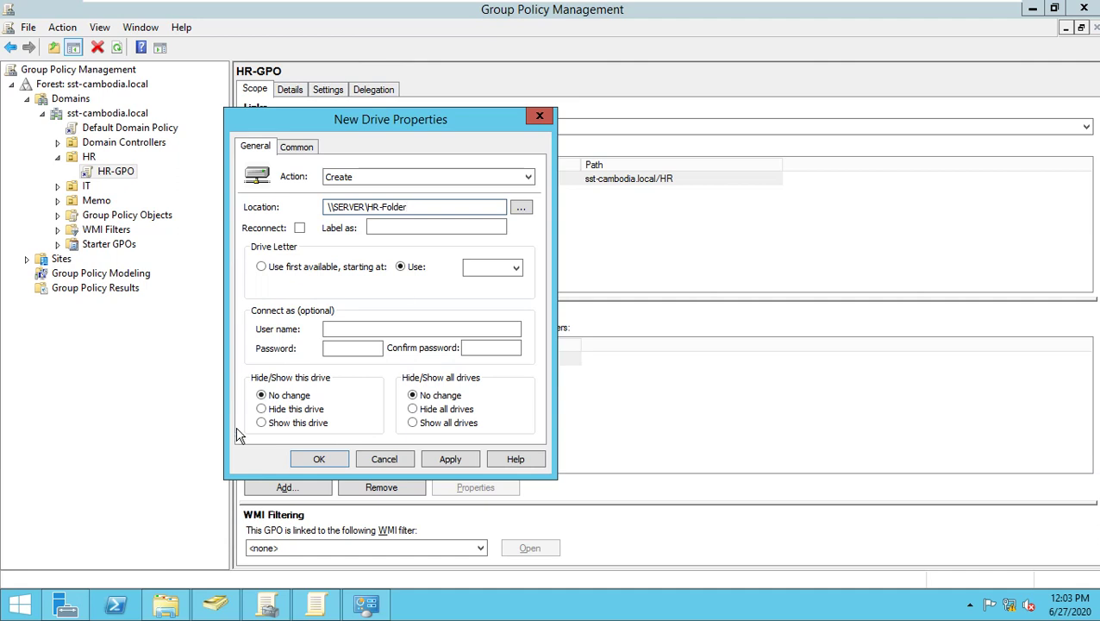
Map \\SERVER\HR-Folder to drive letter Z with the drive shown, and save the mapping.
left_click(165, 604)
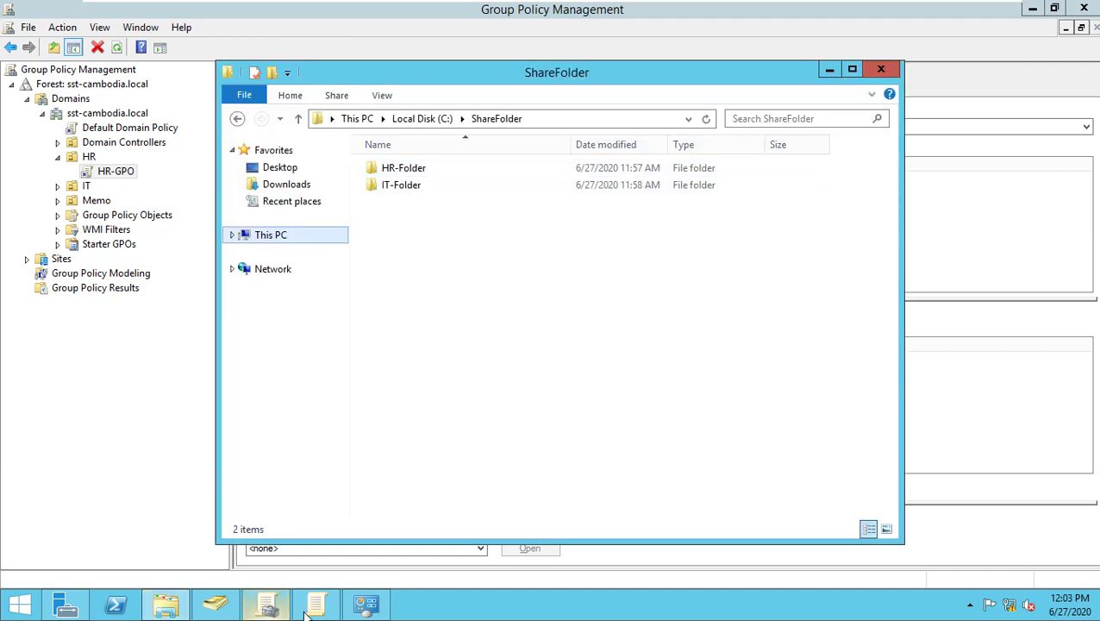
left_click(366, 604)
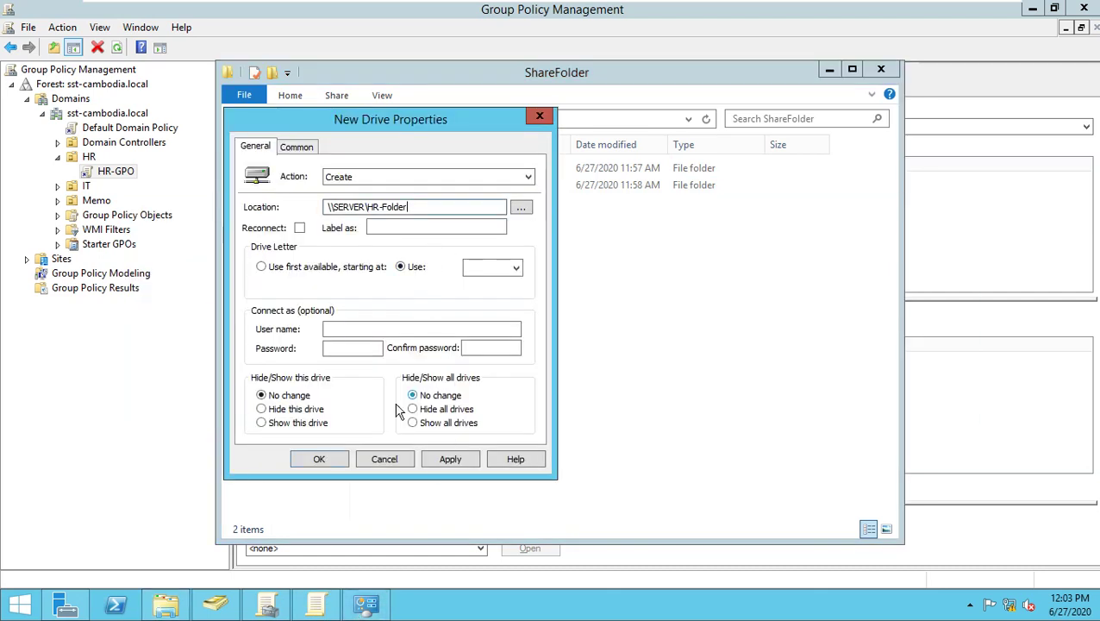
left_click(302, 425)
left_click(515, 269)
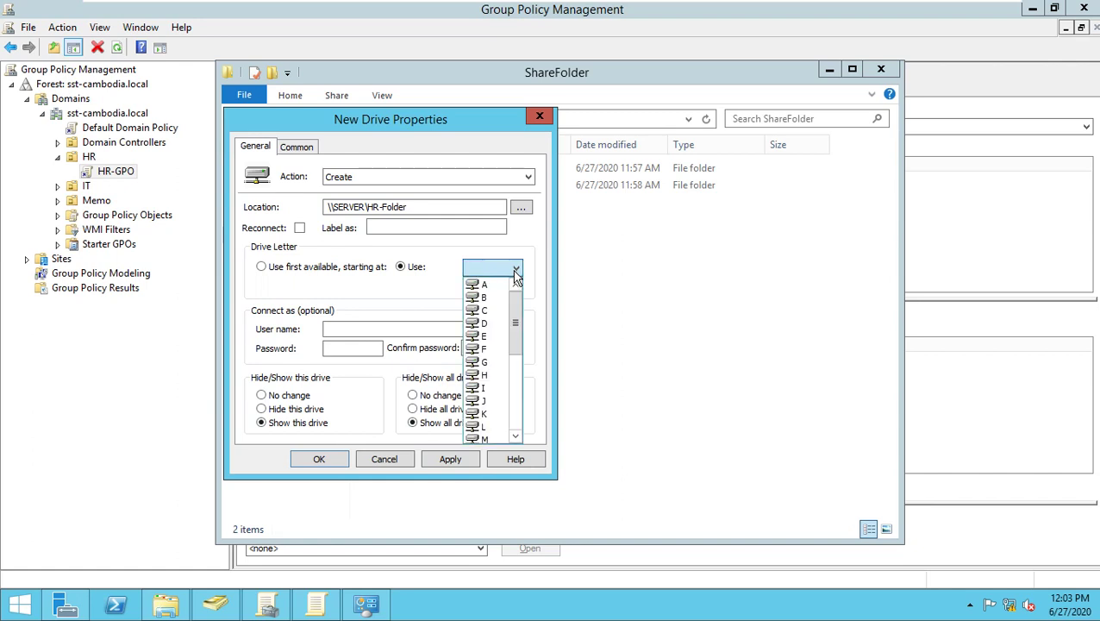
left_click_drag(512, 304, 508, 383)
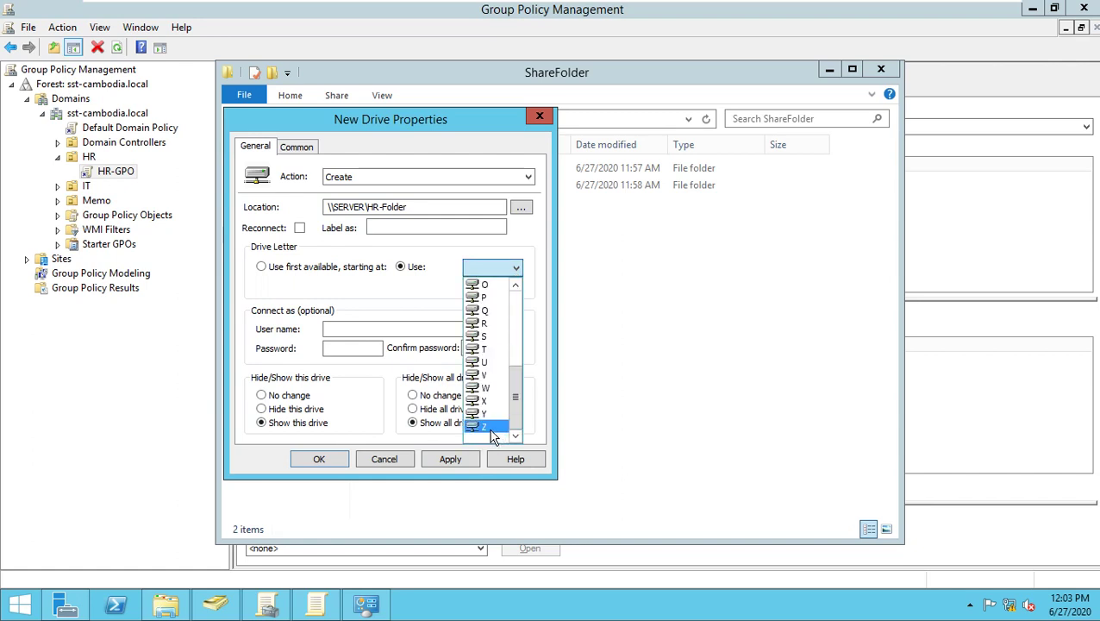
left_click(491, 429)
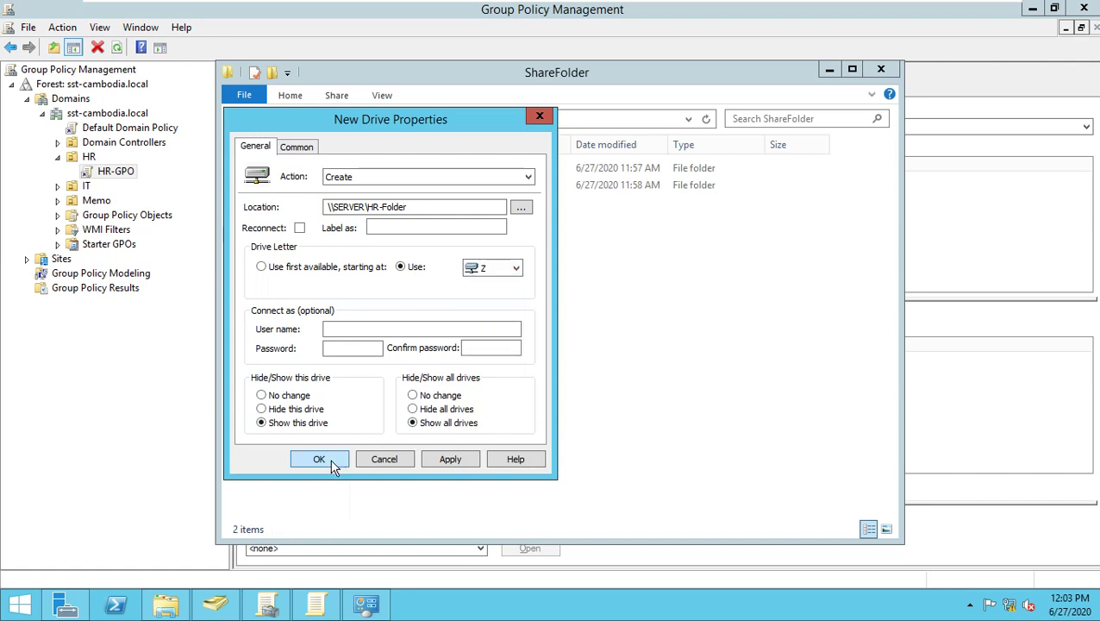
left_click(519, 268)
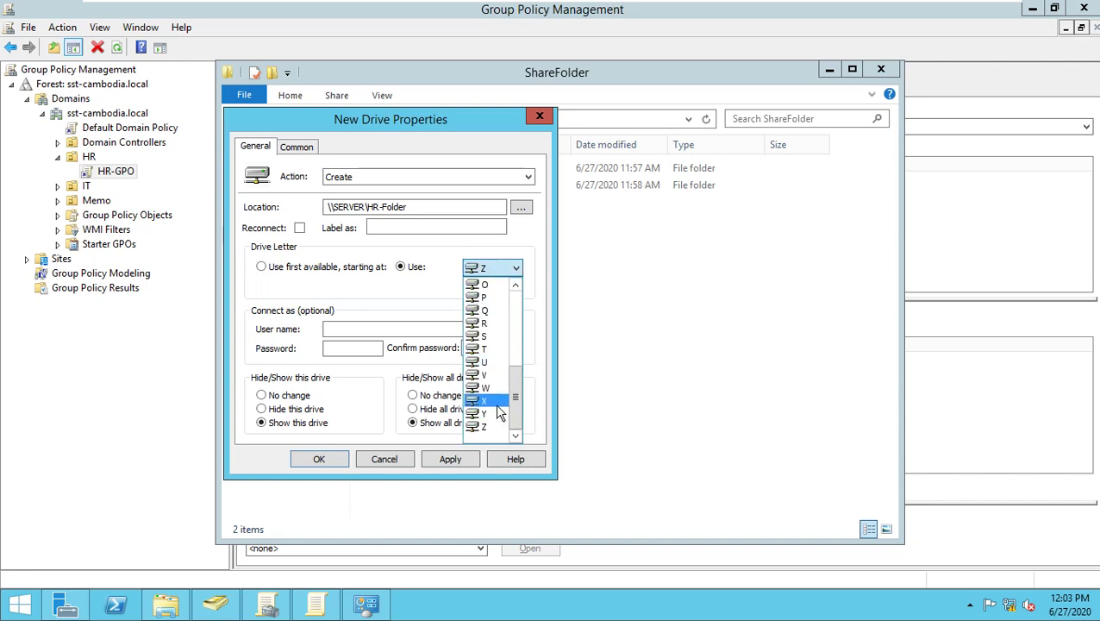
left_click(485, 428)
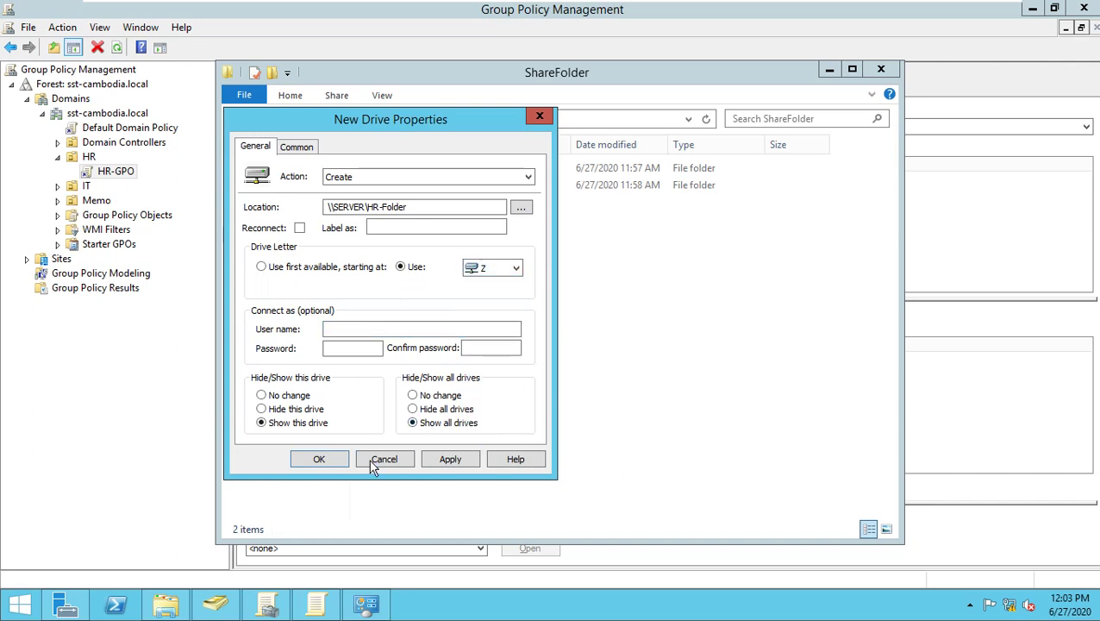
left_click(321, 460)
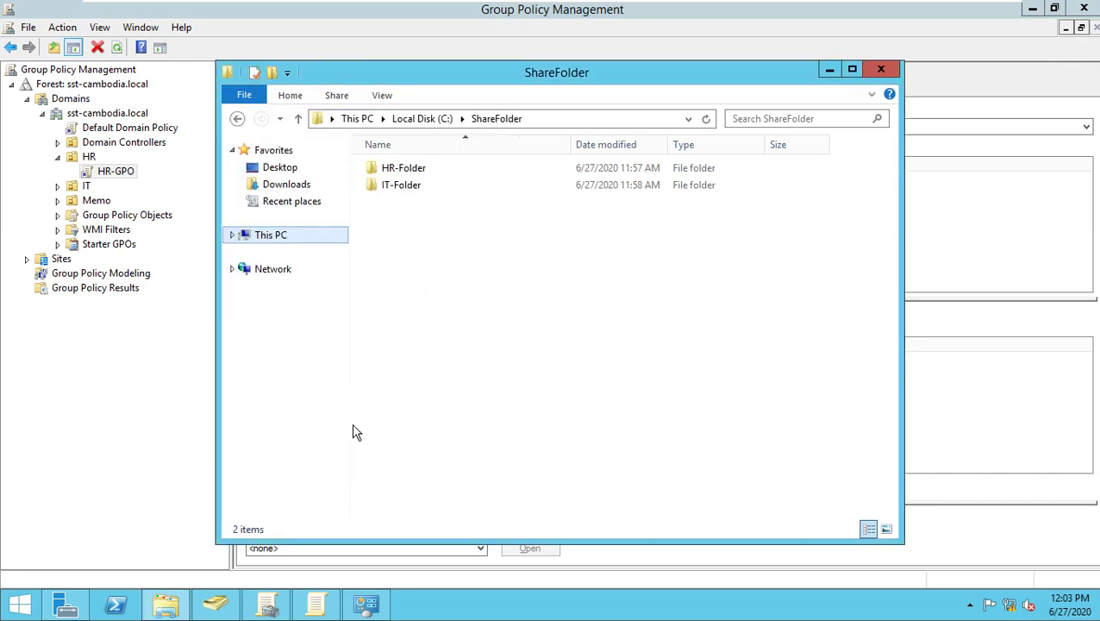
Expand the IT OU and open IT-GPO for editing.
left_click(58, 187)
left_click(104, 201)
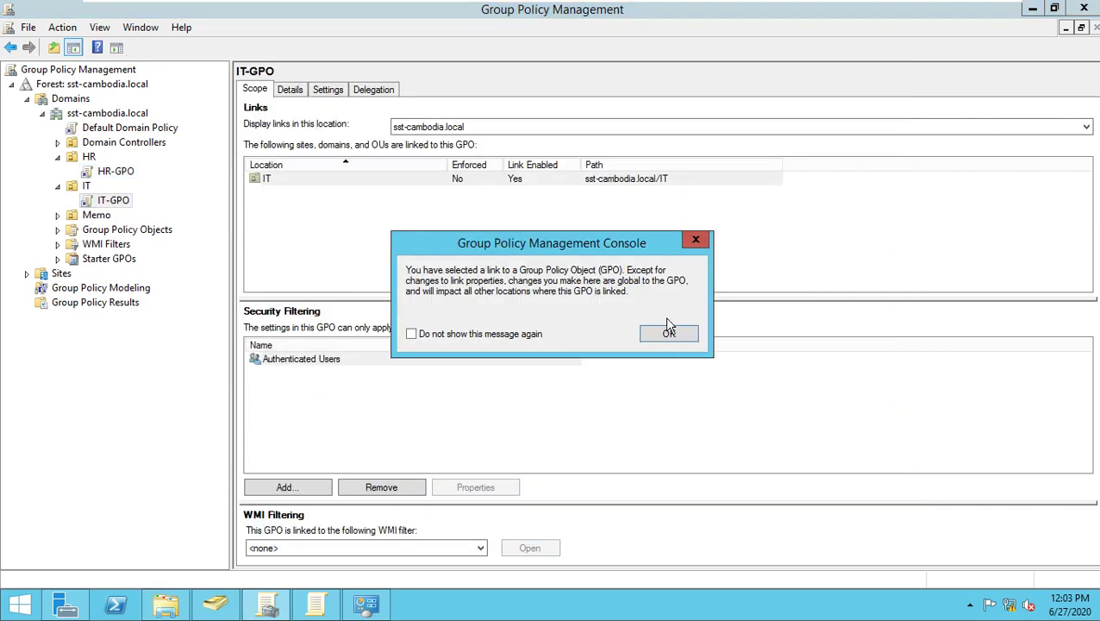
left_click(648, 336)
right_click(106, 201)
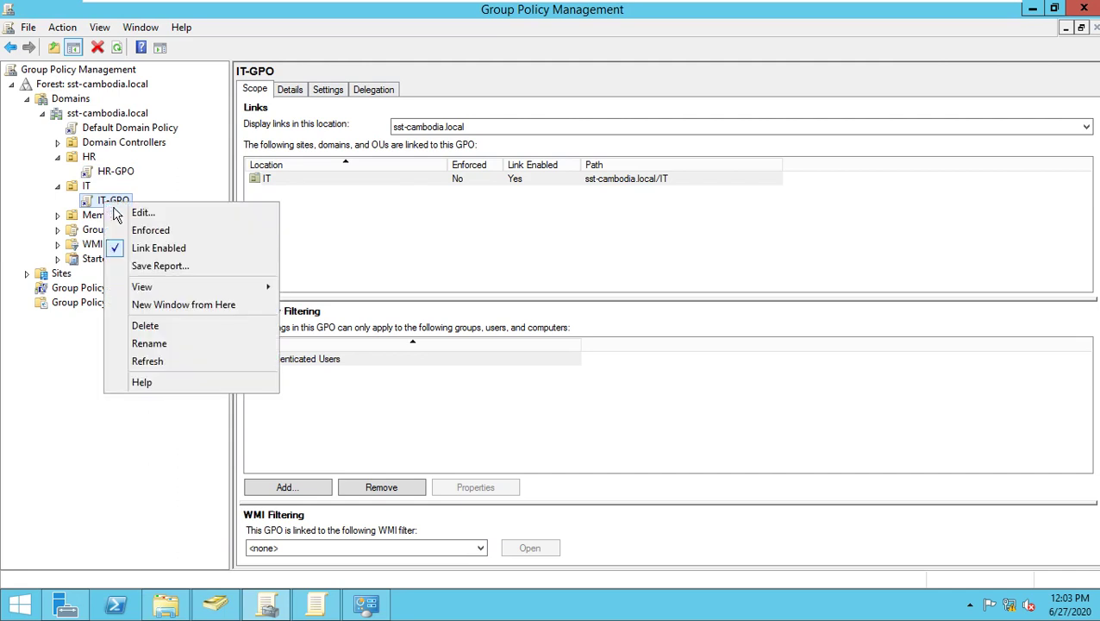
left_click(128, 215)
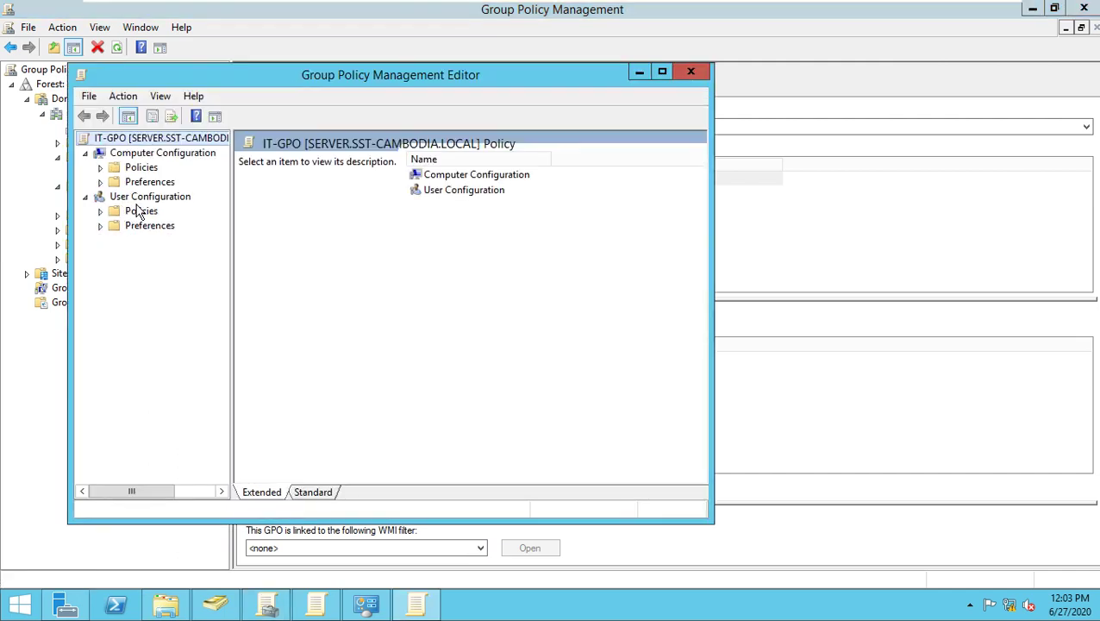
Add a new Mapped Drive under User Configuration > Preferences > Windows Settings > Drive Maps.
left_click(101, 226)
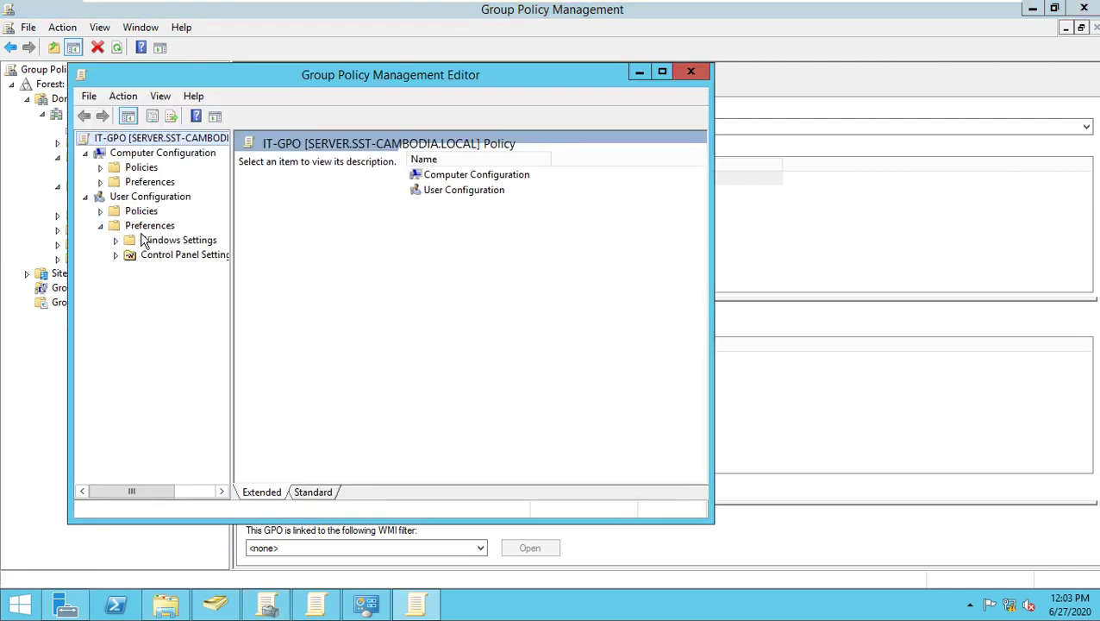
left_click(118, 242)
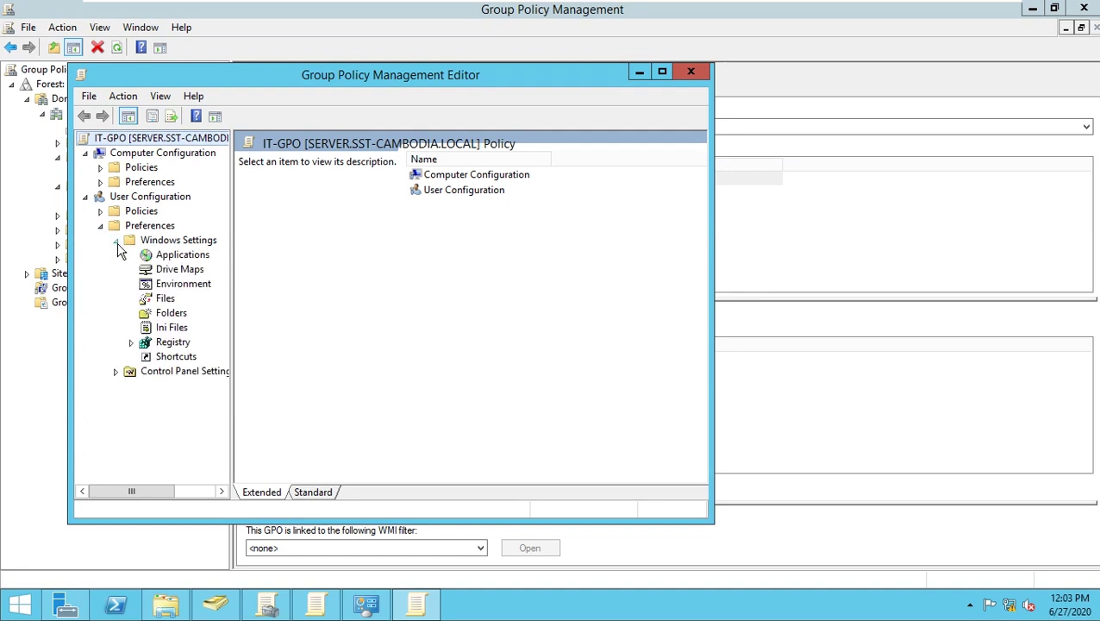
left_click(167, 274)
right_click(166, 275)
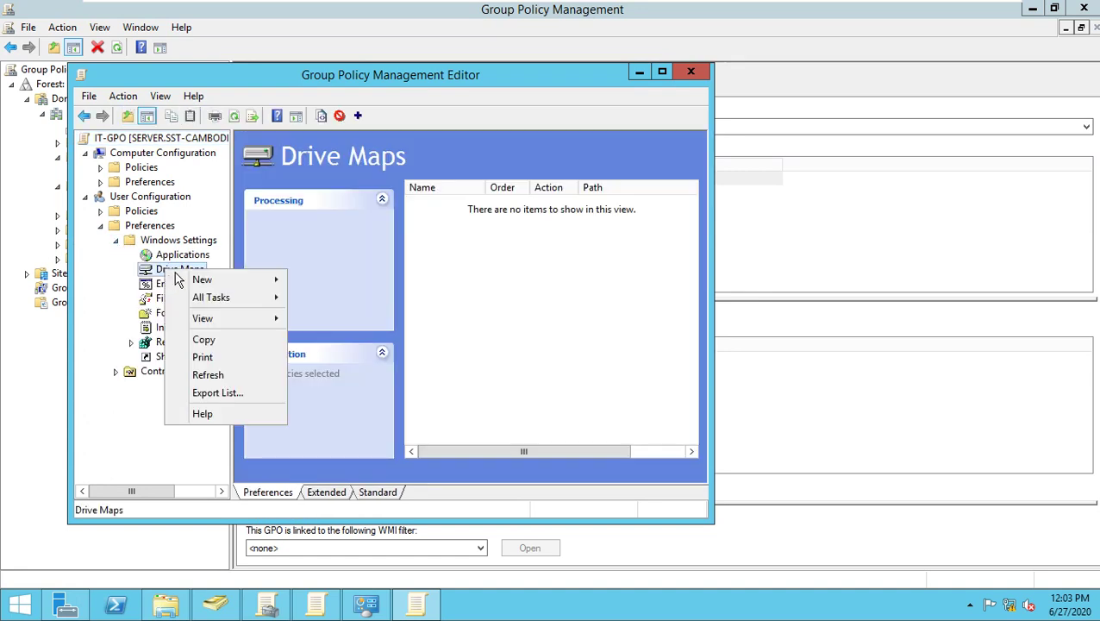
mouse_move(239, 281)
left_click(326, 288)
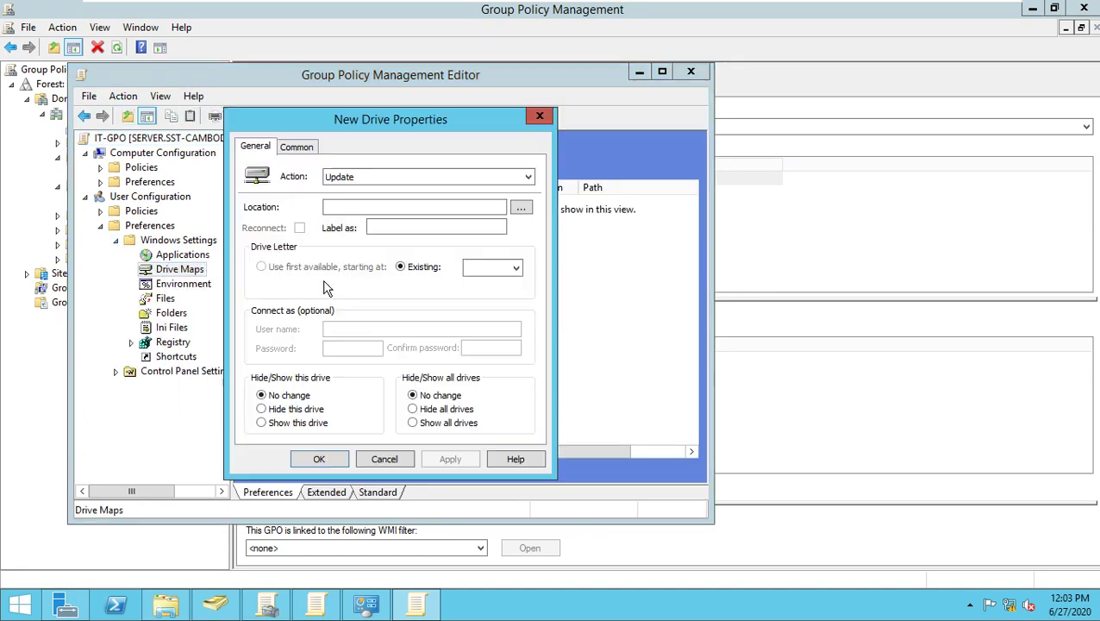
Set action Create, location \\SERVER\IT-Folder, letter Z, show the drive, and save.
left_click(376, 178)
left_click(361, 188)
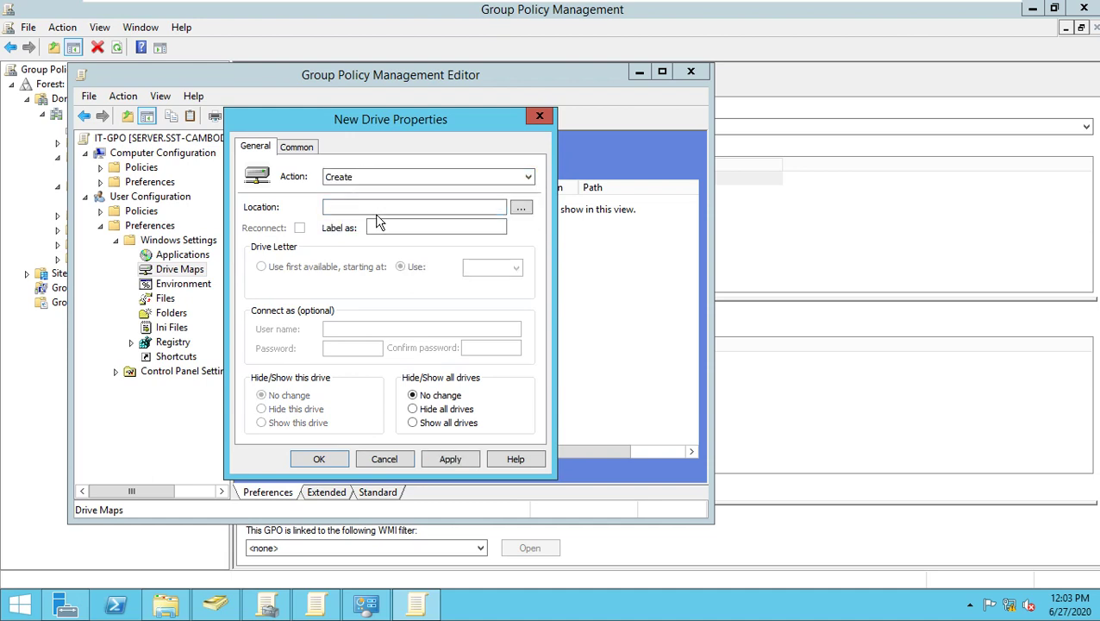
left_click(390, 207)
type("\\")
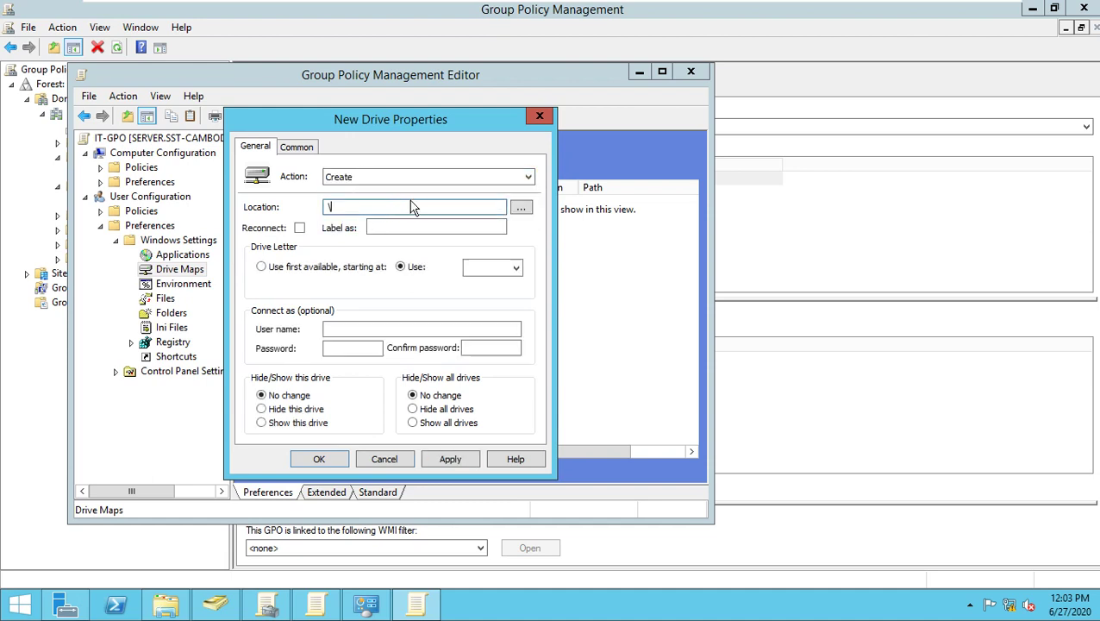
type("\\SERVER\\IT-Folder")
left_click(515, 269)
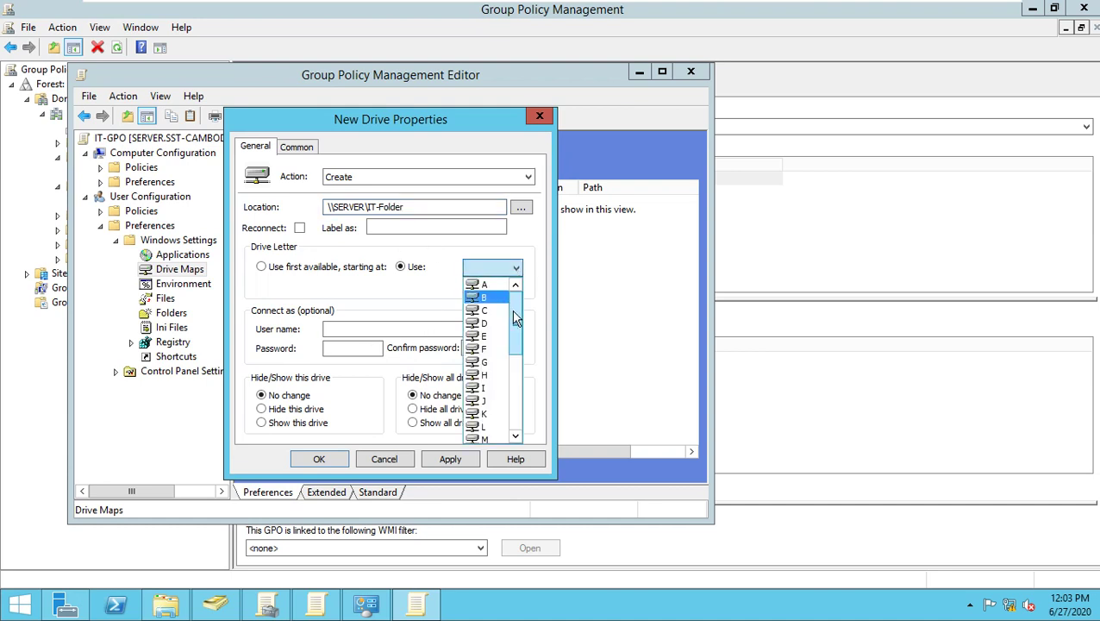
scroll(515, 345, "down", 5)
left_click(480, 420)
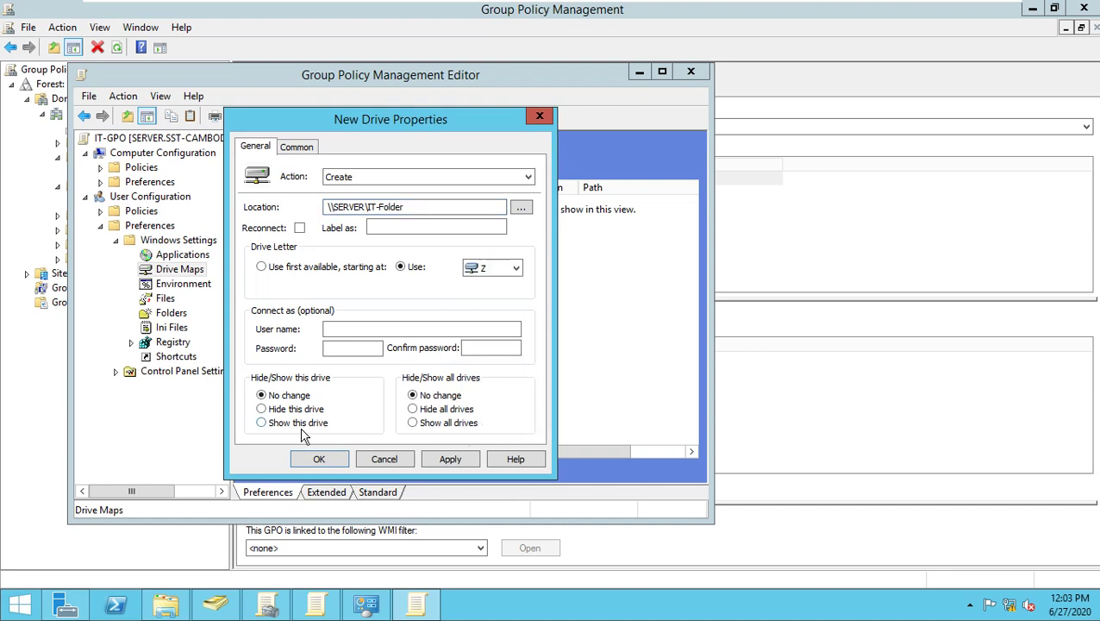
left_click(304, 423)
left_click(319, 460)
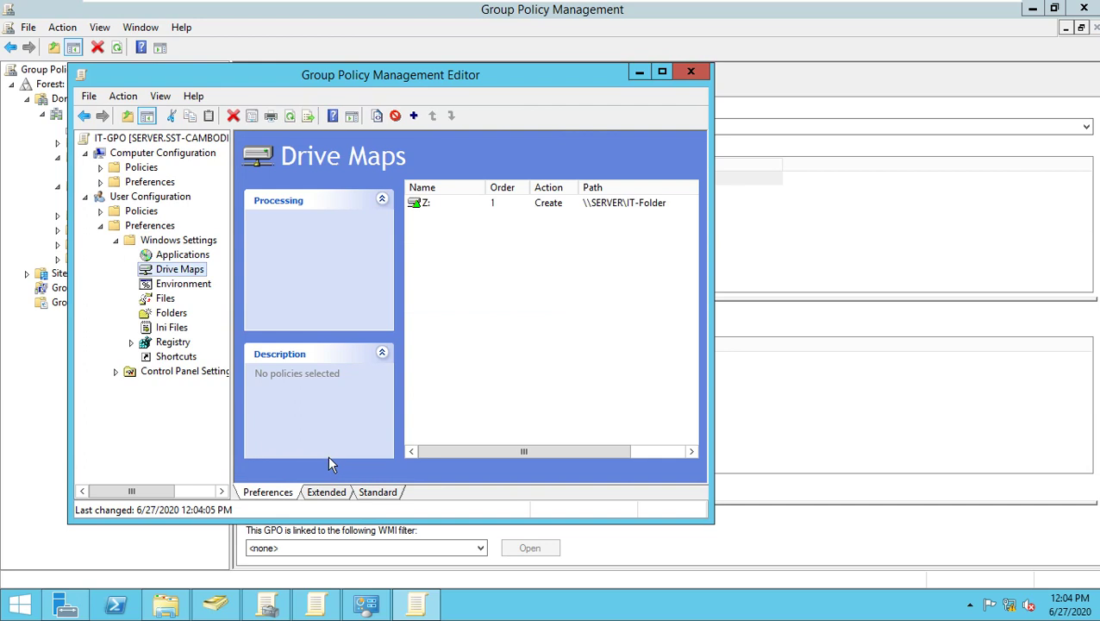
Close the IT-GPO editor and Group Policy Management, then exit VMware full-screen.
left_click(691, 73)
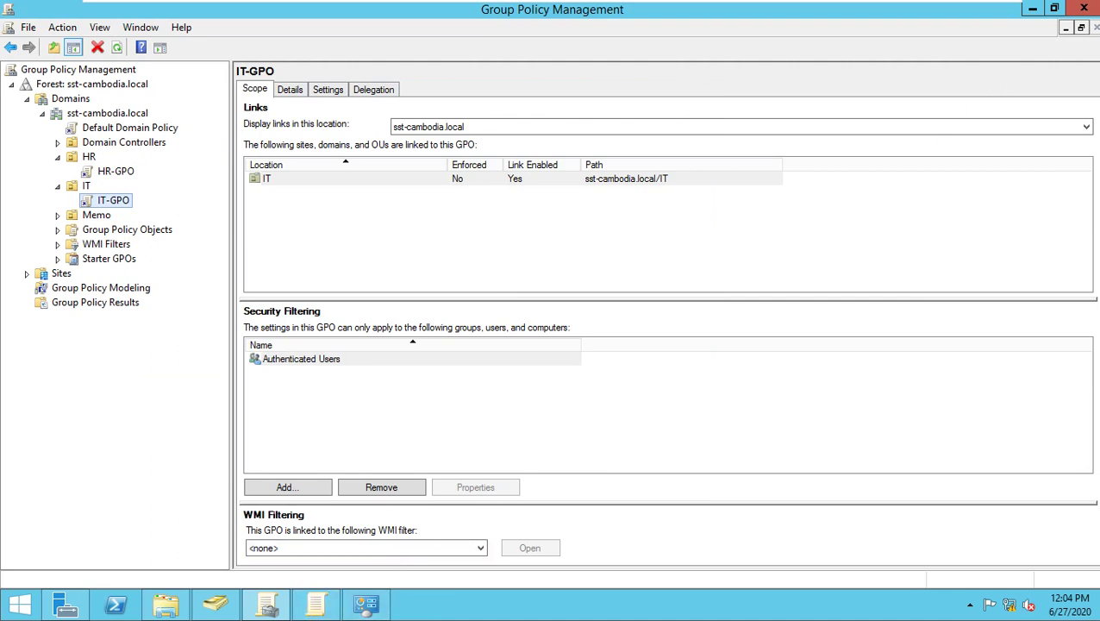
left_click(1087, 7)
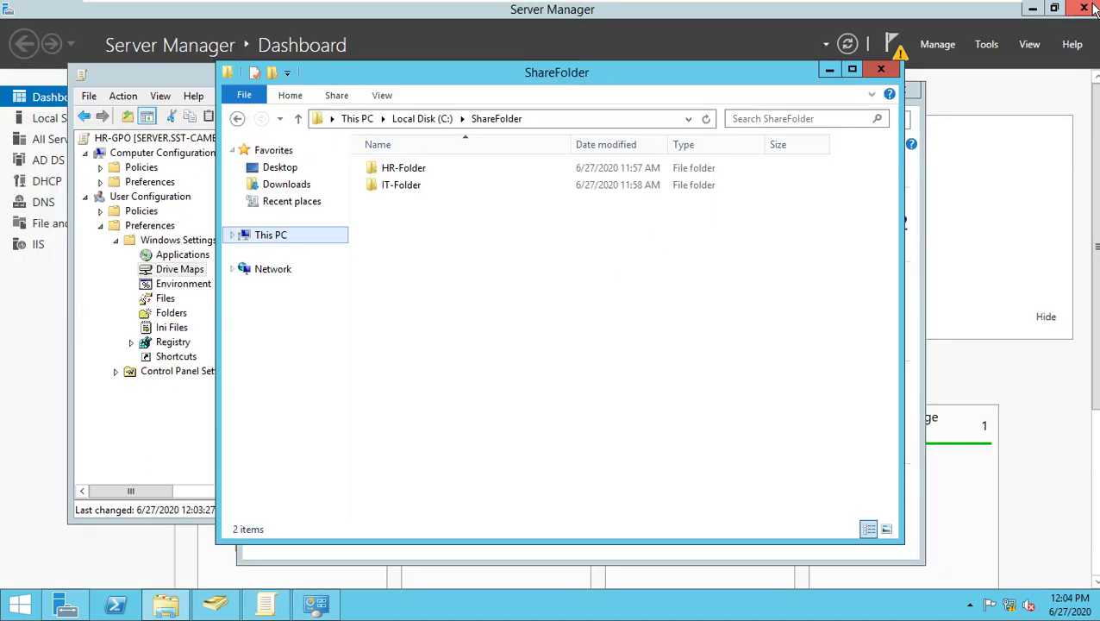
left_click(645, 335)
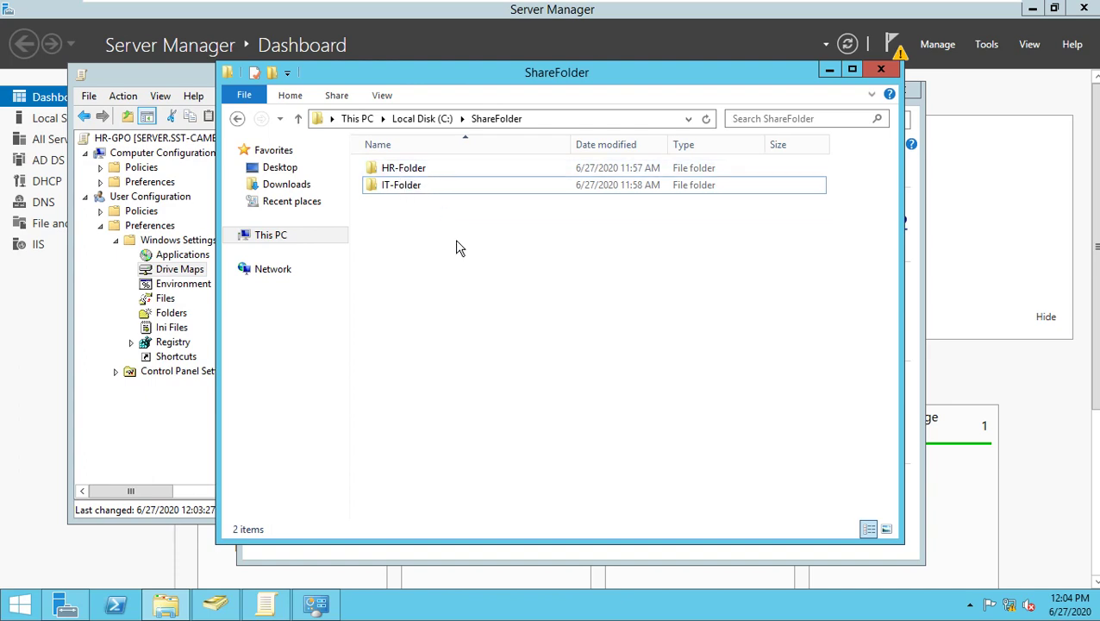
key("ctrl+alt+Return")
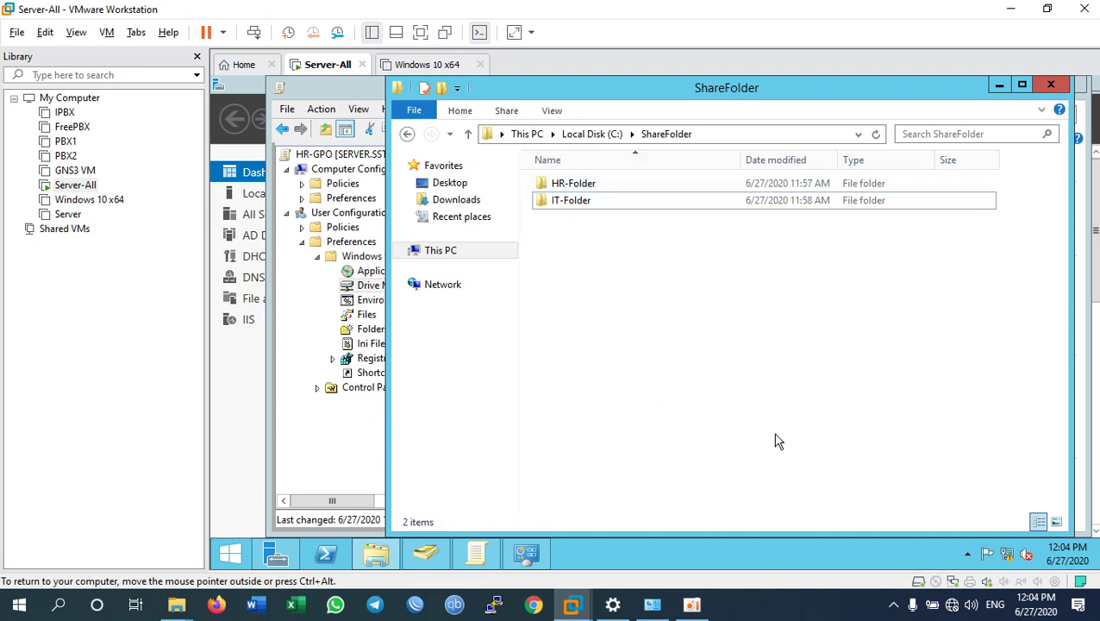
left_click(808, 609)
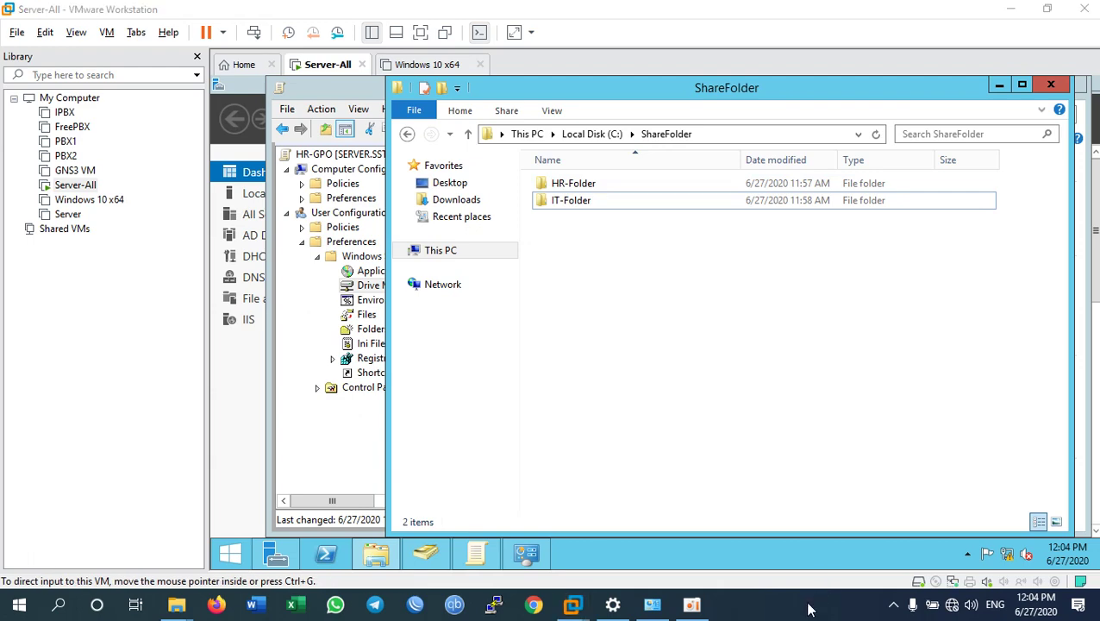